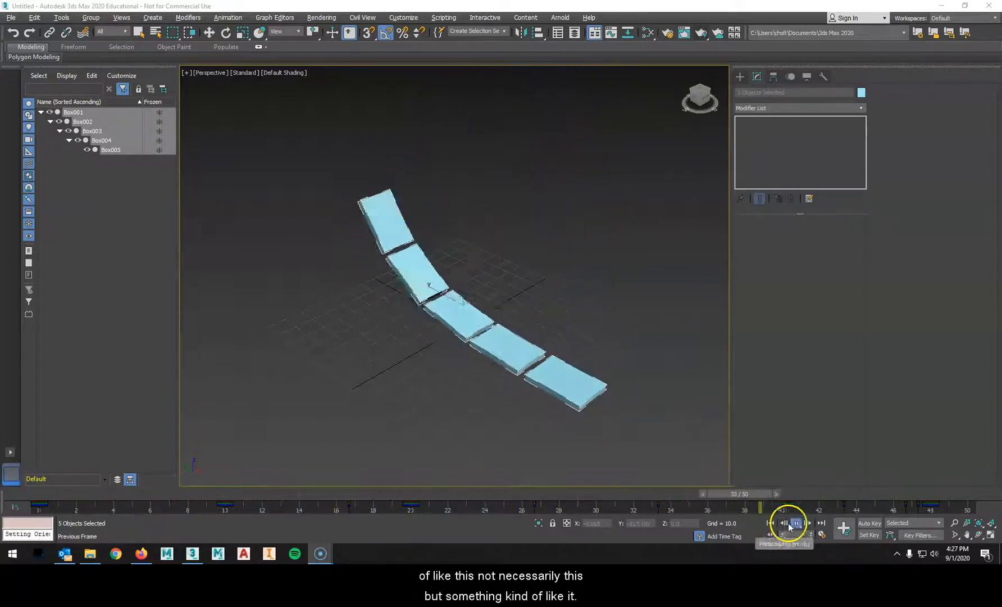
Step: Stop the animation playback and reset the scene without saving the changes
left_click(796, 525)
left_click(10, 17)
left_click(25, 44)
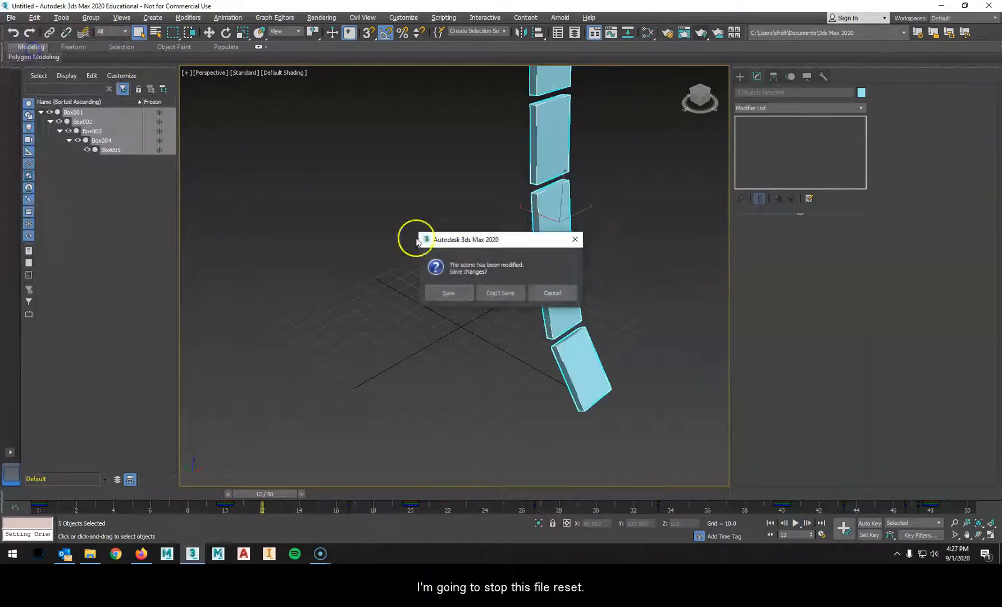
left_click(496, 297)
left_click(476, 294)
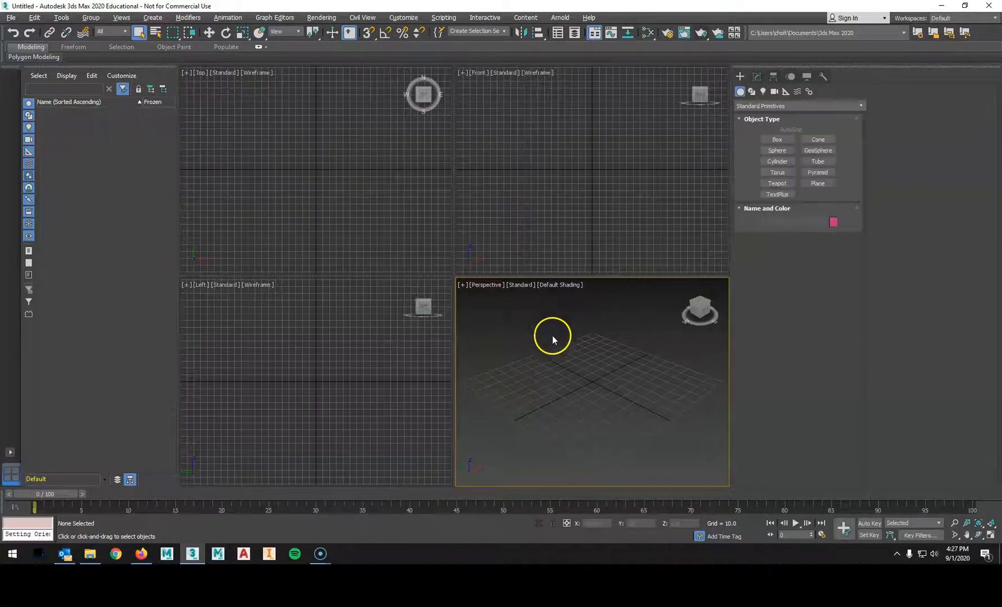
Step: Widen the viewport area by narrowing the command panel, and maximize the Perspective viewport
left_click_drag(738, 239, 884, 251)
left_click(739, 338)
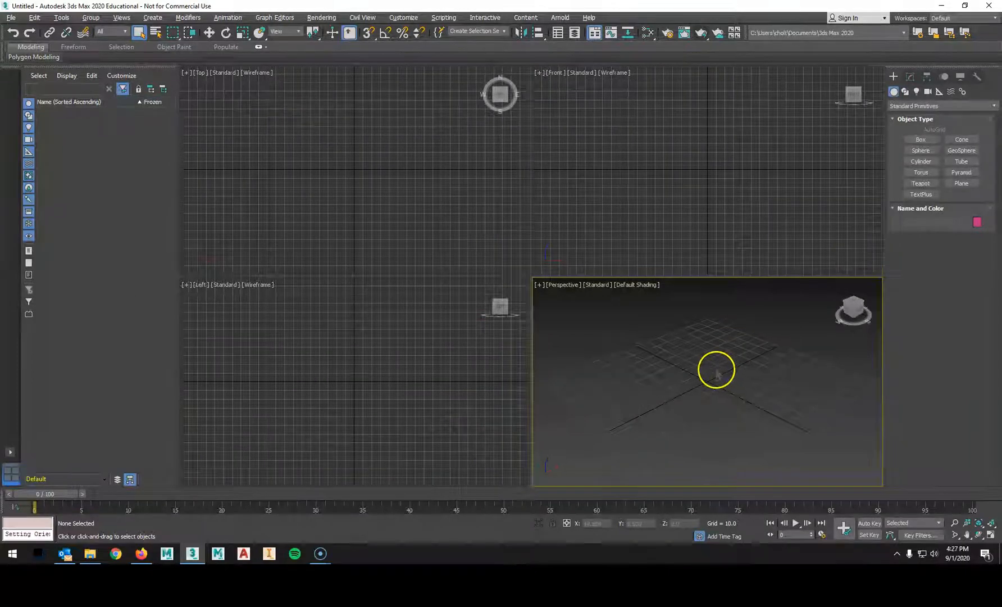
key("alt+w")
Step: Create a flat rectangular box near one end of the ground grid's X axis line
scroll(640, 309, "down", 5)
middle_click_drag(631, 294, 571, 300, "alt")
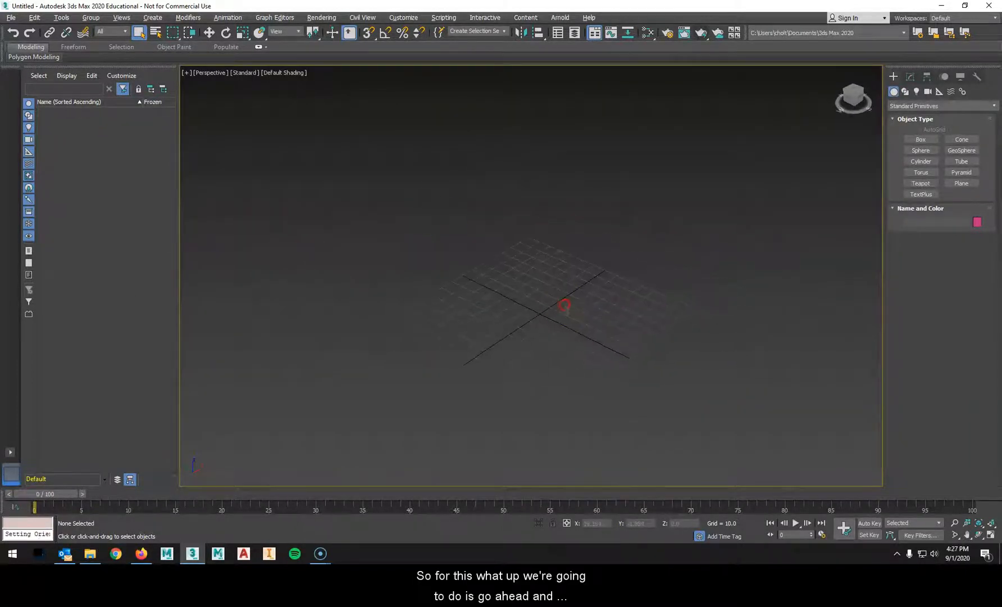
left_click(926, 140)
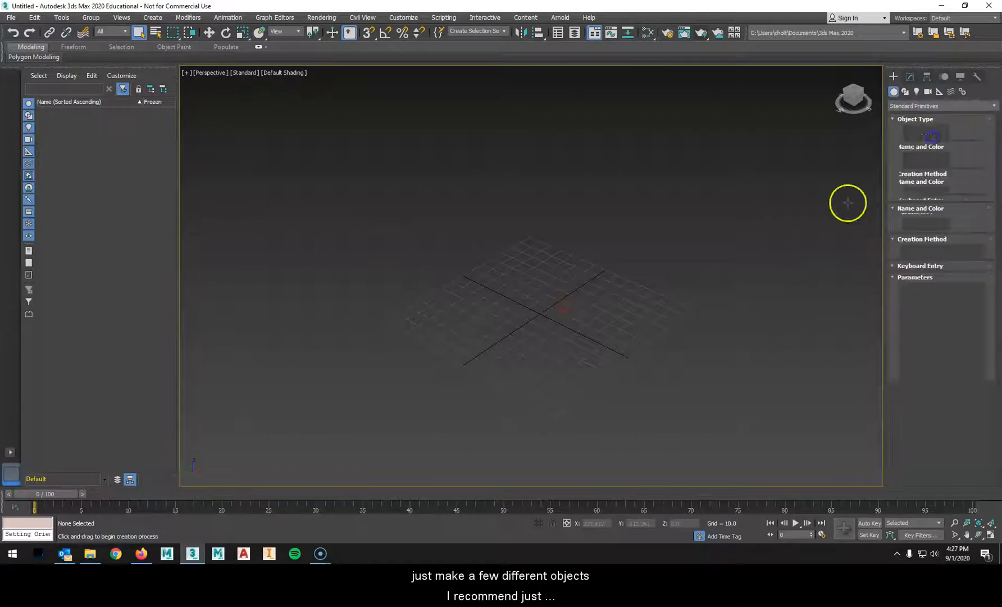
left_click_drag(651, 359, 439, 377)
key("w")
left_click(633, 355)
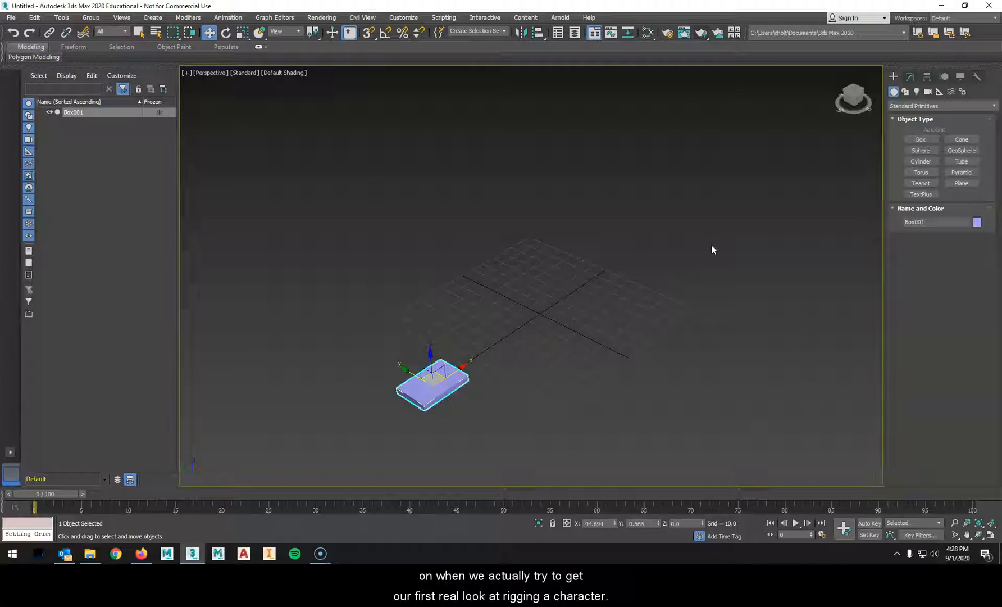
Step: Create a second, taller box about 25.6 long, 11 wide and 10 high beside the flat box's inner end
middle_click_drag(708, 242, 526, 271, "alt")
scroll(441, 340, "up", 5)
middle_click_drag(584, 349, 612, 297, "alt")
middle_click_drag(612, 296, 583, 353)
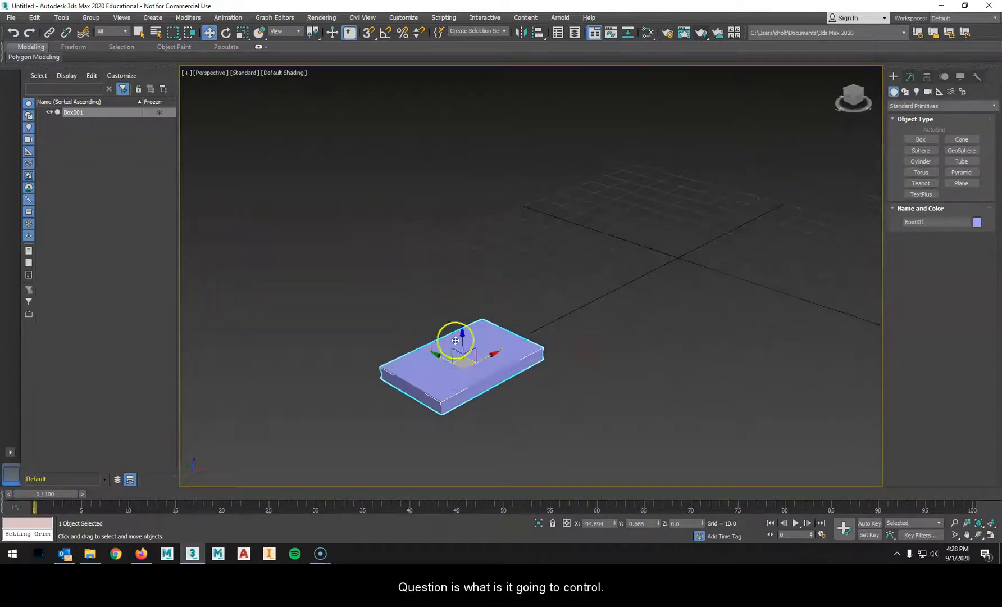
left_click(911, 139)
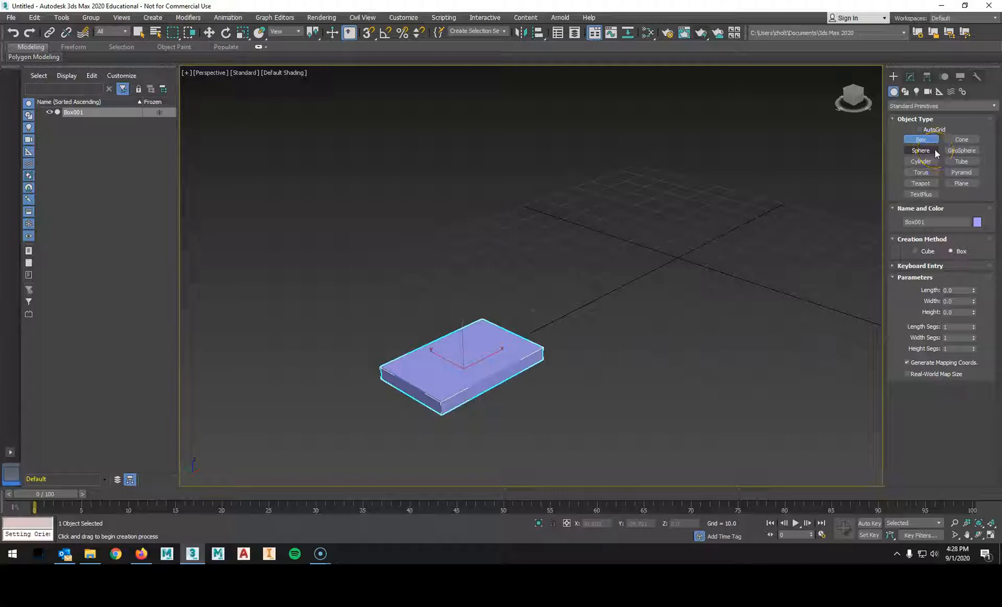
left_click(919, 141)
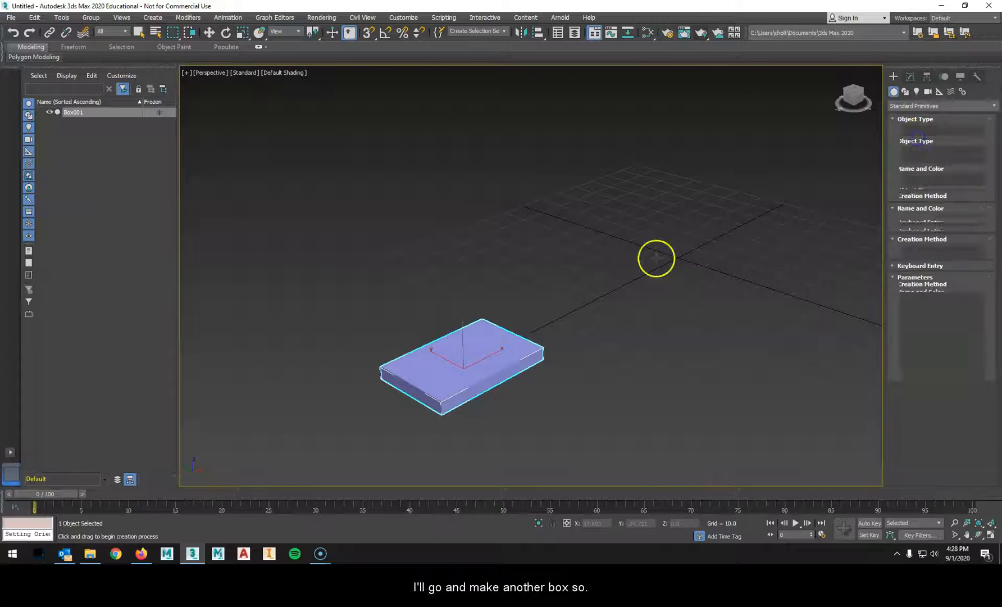
middle_click_drag(562, 340, 567, 358, "alt")
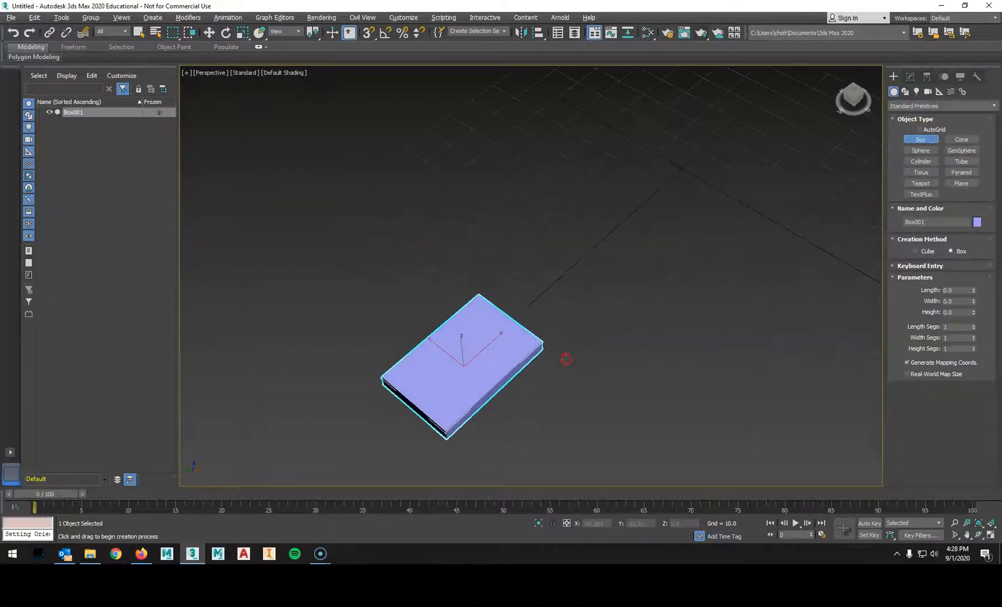
left_click_drag(556, 339, 515, 260)
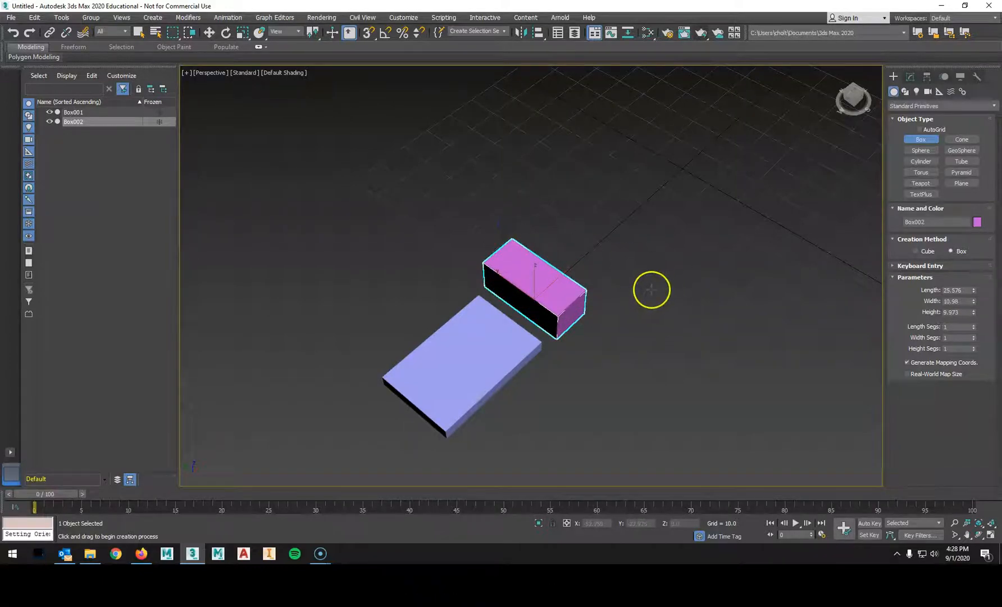
Step: Lower the tall box and shift it along X so it lines up close to the flat box's end
key("w")
middle_click_drag(628, 340, 561, 287, "alt")
left_click_drag(536, 268, 535, 282)
left_click_drag(576, 318, 566, 319)
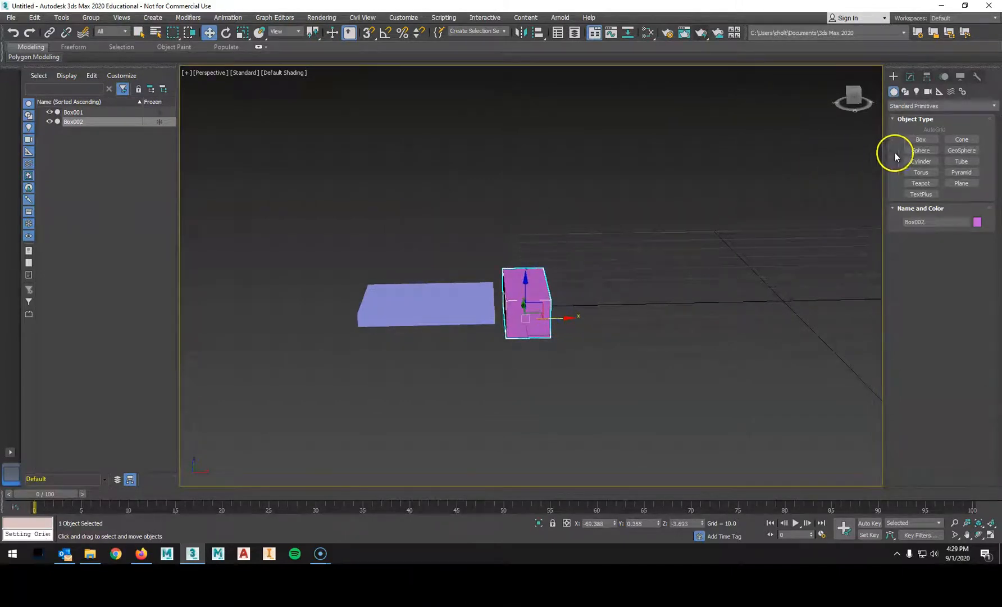
Step: Copy the flat box and the tall box once each along X to continue the alternating chain
left_click(454, 298)
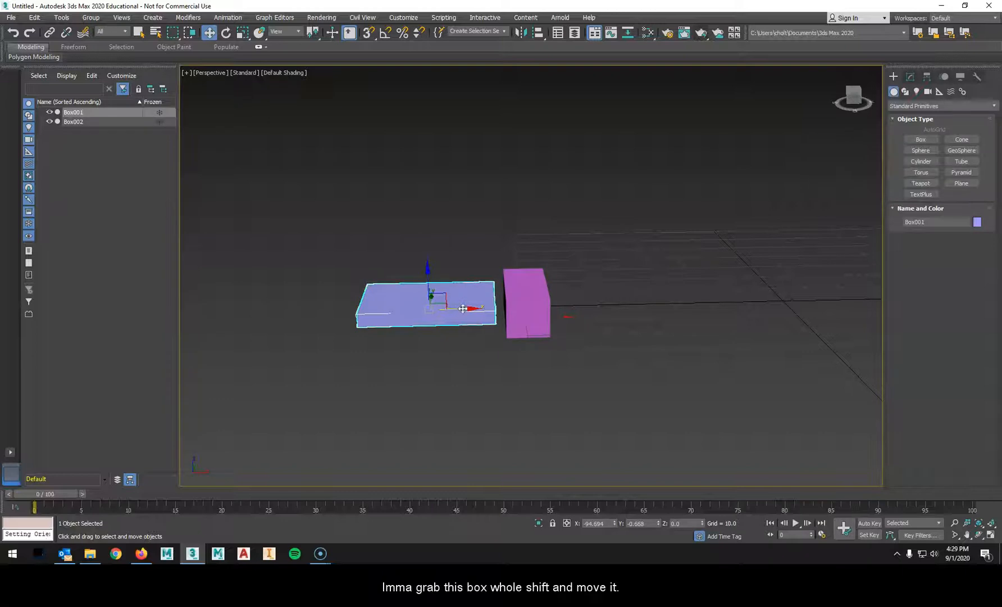
mouse_move(463, 308)
left_mouse_down("shift")
mouse_move(654, 303)
mouse_move(583, 284)
left_mouse_up("shift")
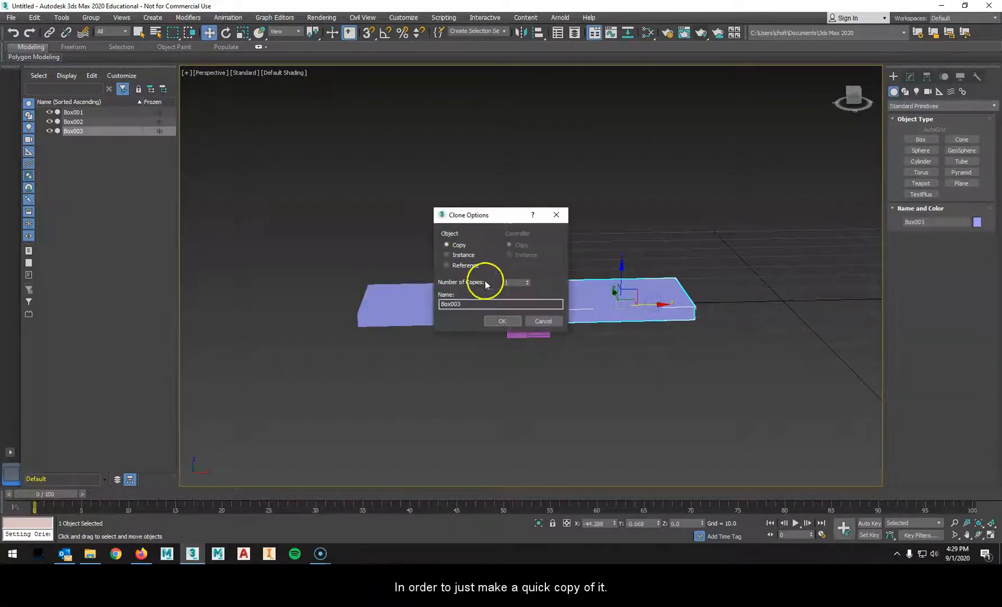
left_click(502, 322)
left_click(531, 310)
left_click_drag(560, 320, 744, 319, "shift")
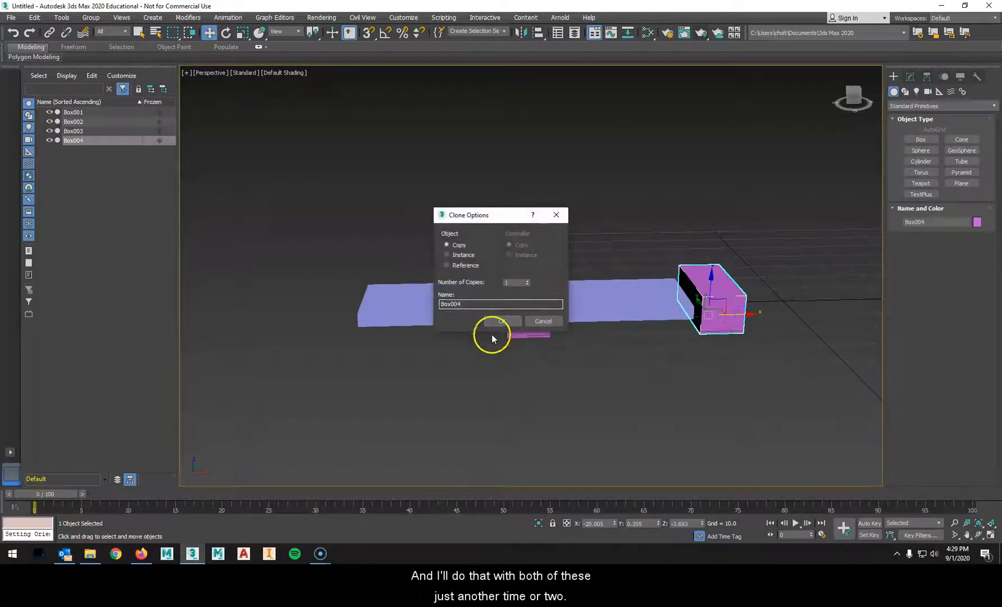
left_click(502, 322)
Step: Copy the second flat box along X to just beyond the last tall box
left_click(606, 300)
left_click_drag(669, 307, 833, 307, "shift")
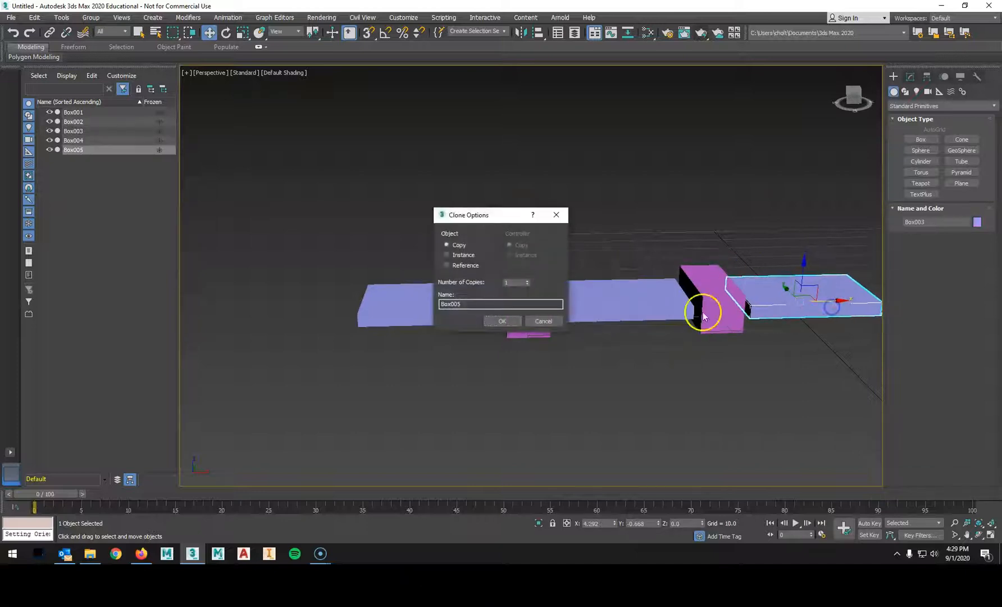
left_click(513, 324)
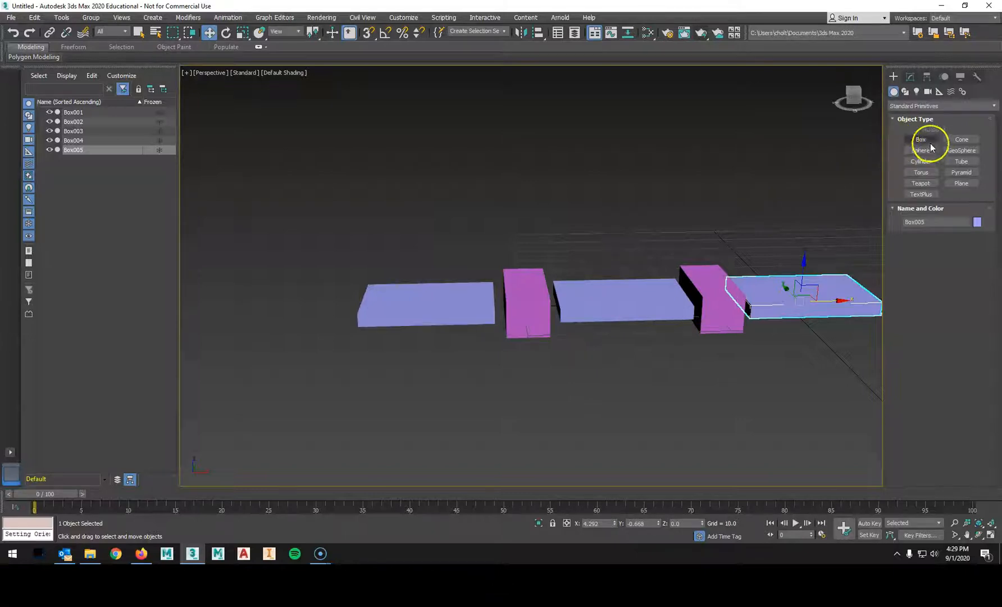
Step: Create a cylinder with a radius of about 7.2 in front of the first flat box's free end
left_click(932, 161)
middle_click_drag(269, 300, 516, 372, "alt")
left_click_drag(548, 435, 552, 459)
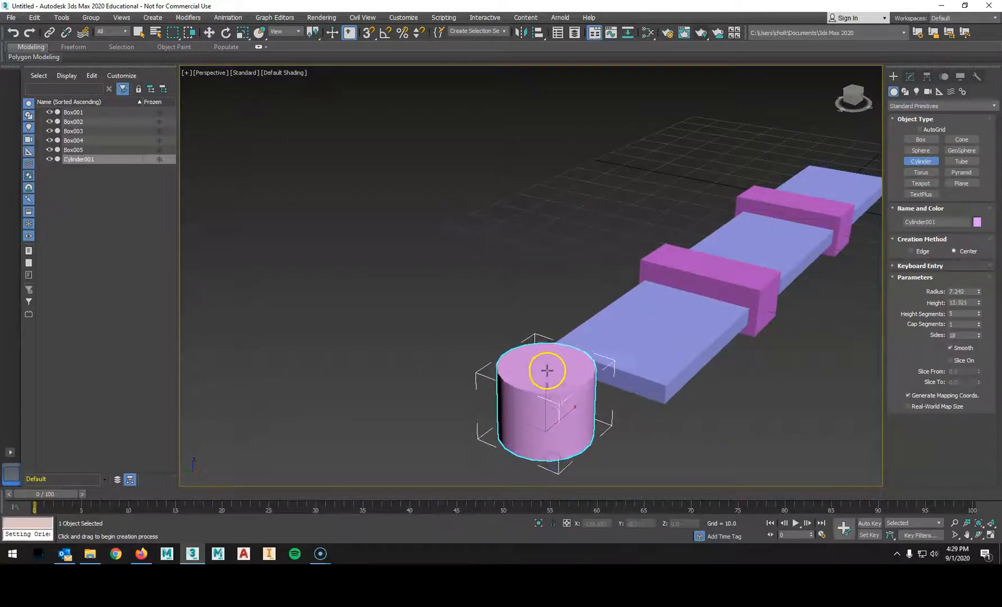
left_click(553, 319)
right_click(553, 318)
Step: Rotate the cylinder to 90 degrees on the X axis so it lies on its side
key("e")
left_click_drag(548, 414, 578, 461)
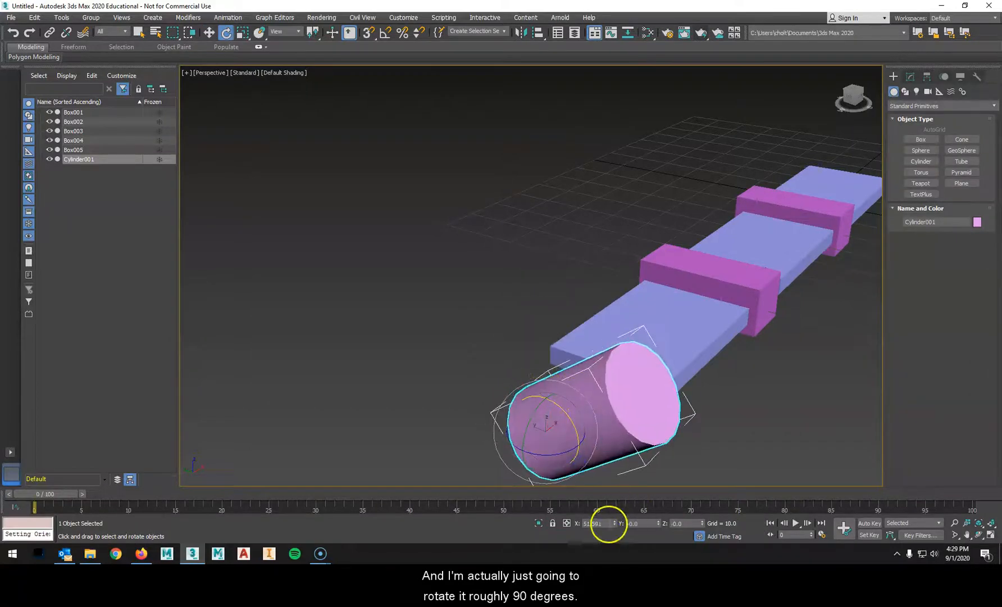
type("90")
key("Return")
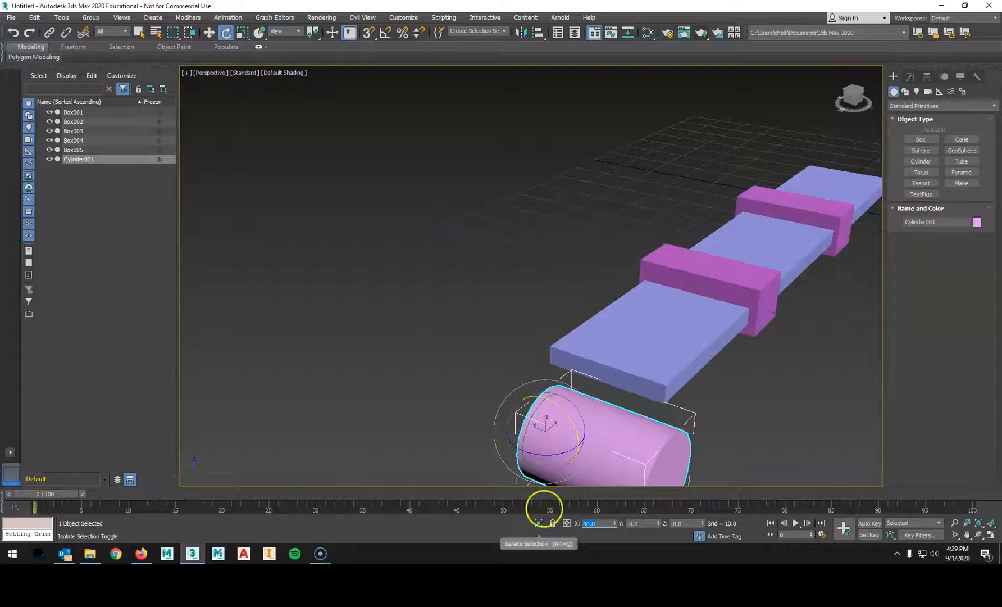
Step: Move the lying cylinder up against the first flat box's free end, in line with the chain, and deselect it
key("w")
left_click_drag(540, 424, 528, 373)
middle_click_drag(630, 386, 559, 336, "alt")
left_click_drag(598, 383, 589, 376)
left_click(671, 333)
Step: Select the last flat box, Box005, and examine its pivot position from several angles
middle_click_drag(649, 332, 529, 297, "alt")
scroll(499, 292, "up", 3)
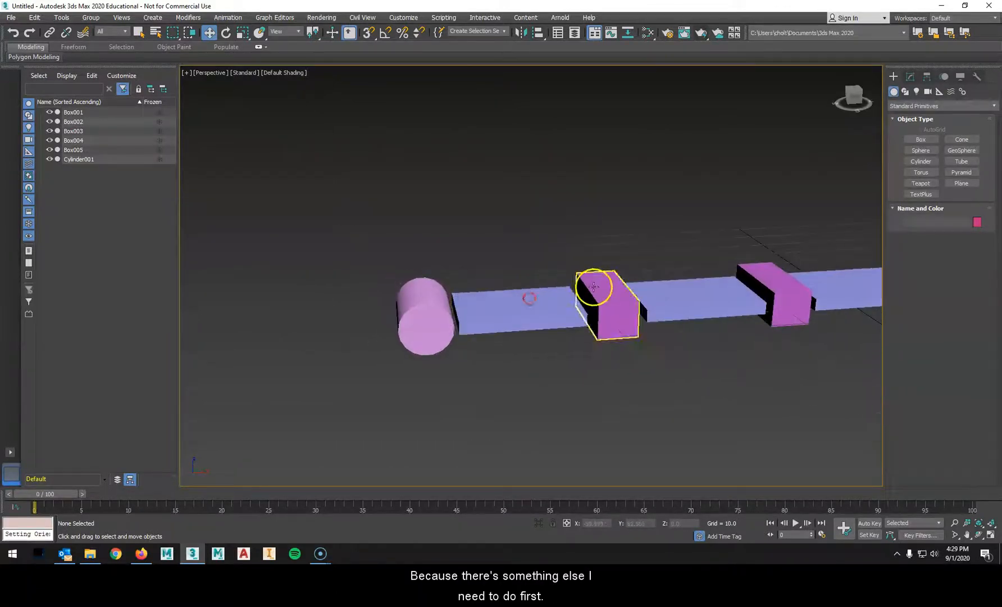
scroll(596, 286, "down", 3)
left_click(696, 295)
middle_click_drag(700, 293, 743, 309, "alt")
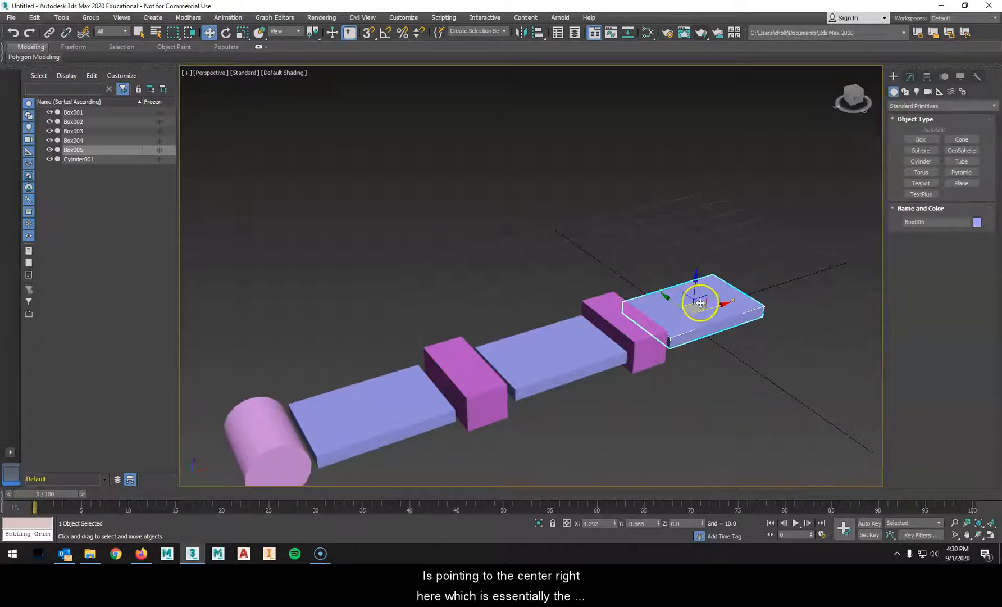
middle_click_drag(691, 316, 660, 325, "alt")
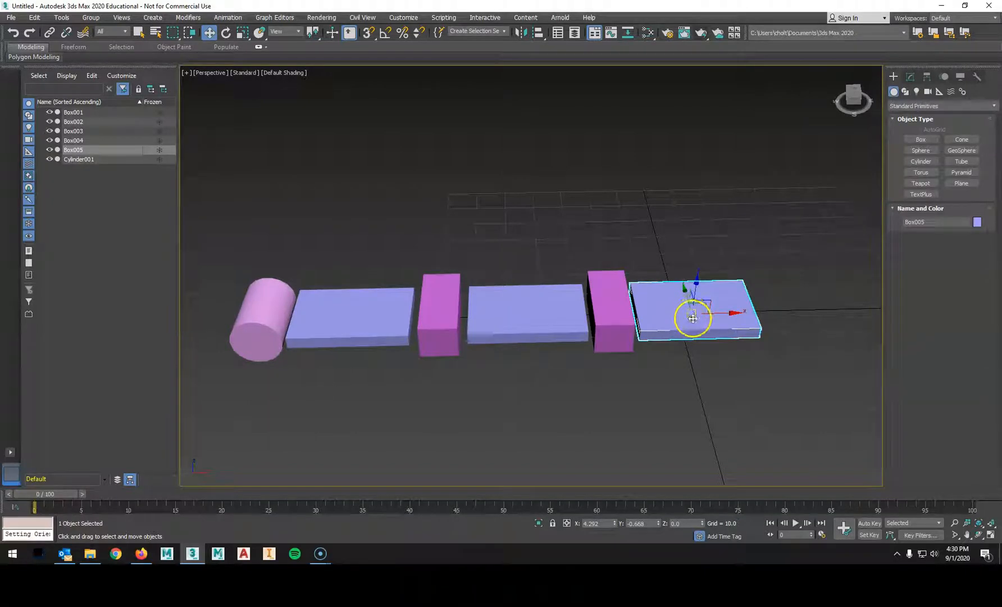
middle_click_drag(693, 327, 642, 313, "alt")
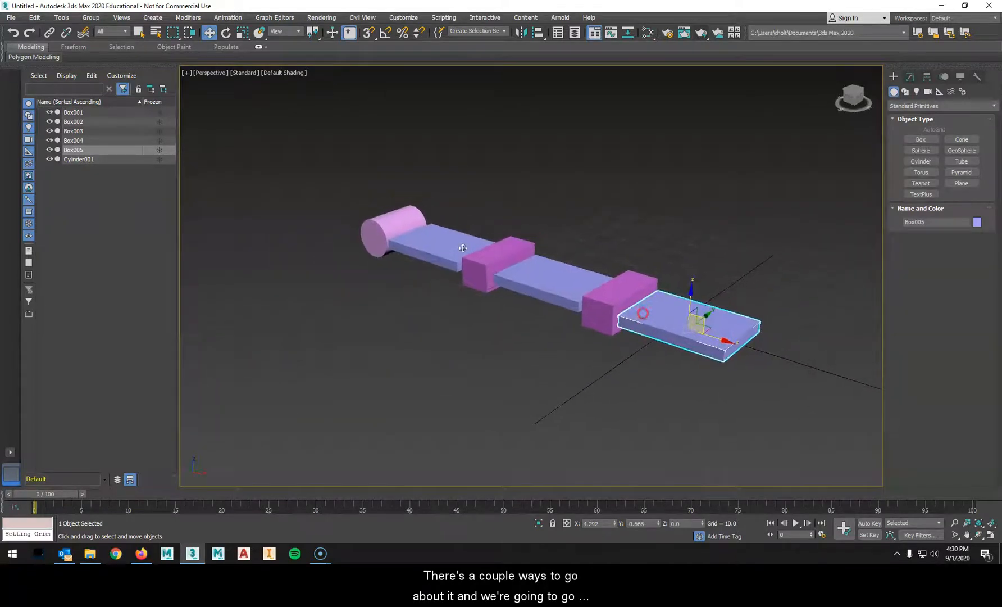
scroll(642, 313, "up", 3)
left_click(663, 297)
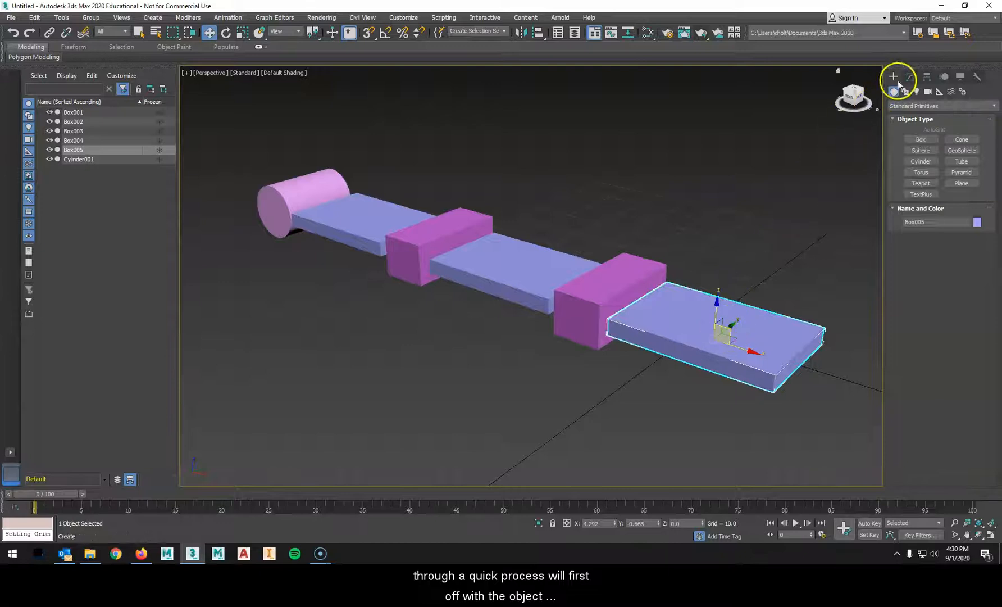
Step: Center Box005's pivot on the object and move only the pivot along X to the edge facing the neighbouring tall box
left_click(927, 77)
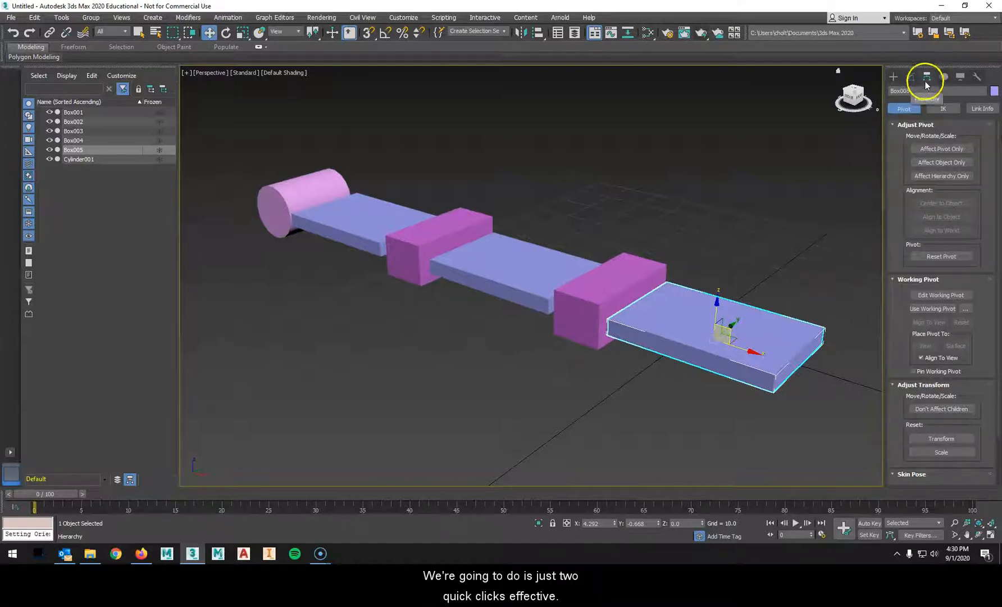
left_click(938, 149)
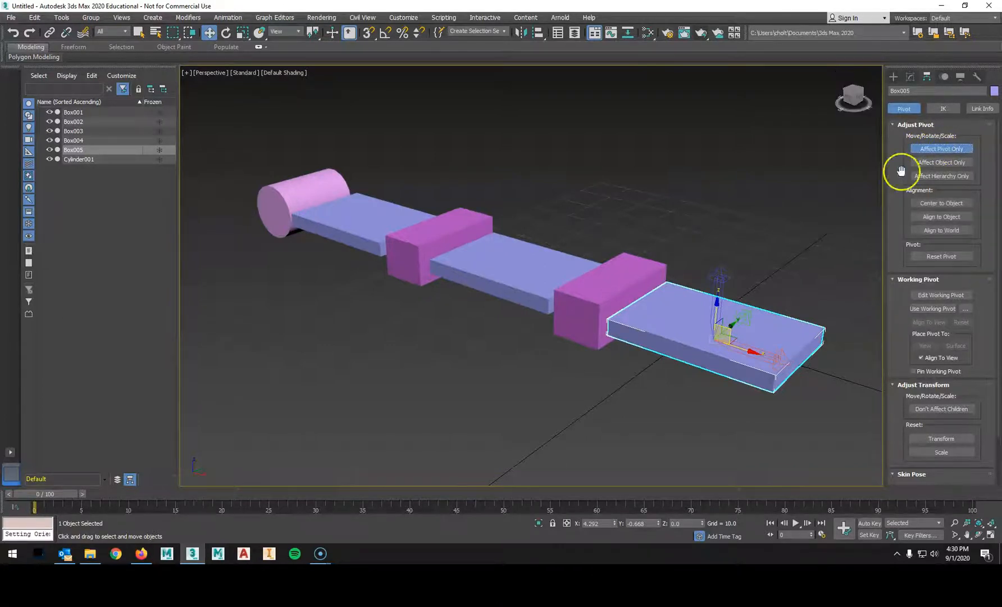
left_click(942, 204)
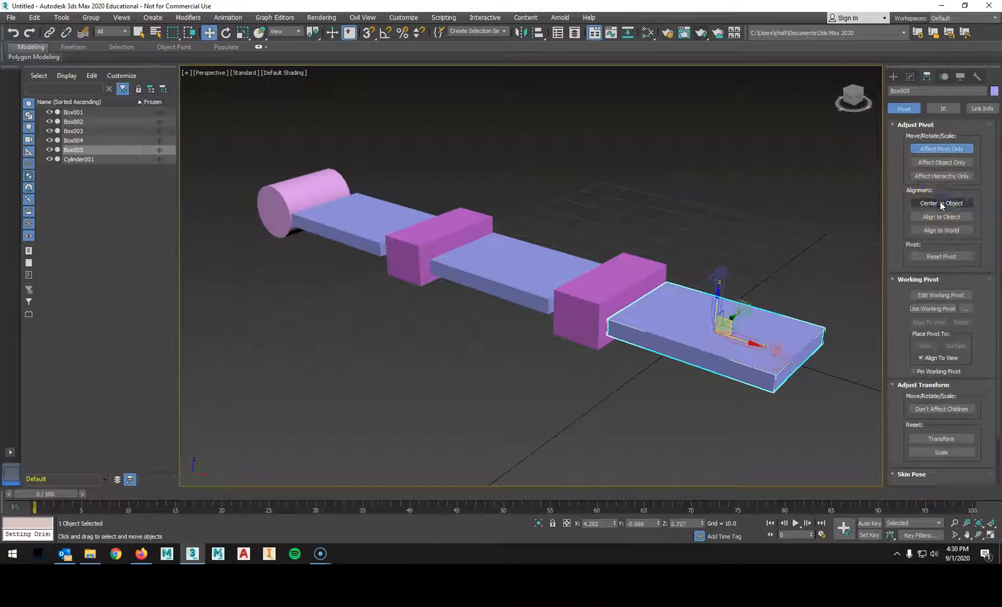
middle_click_drag(757, 349, 764, 372, "alt")
left_click_drag(761, 336, 671, 341)
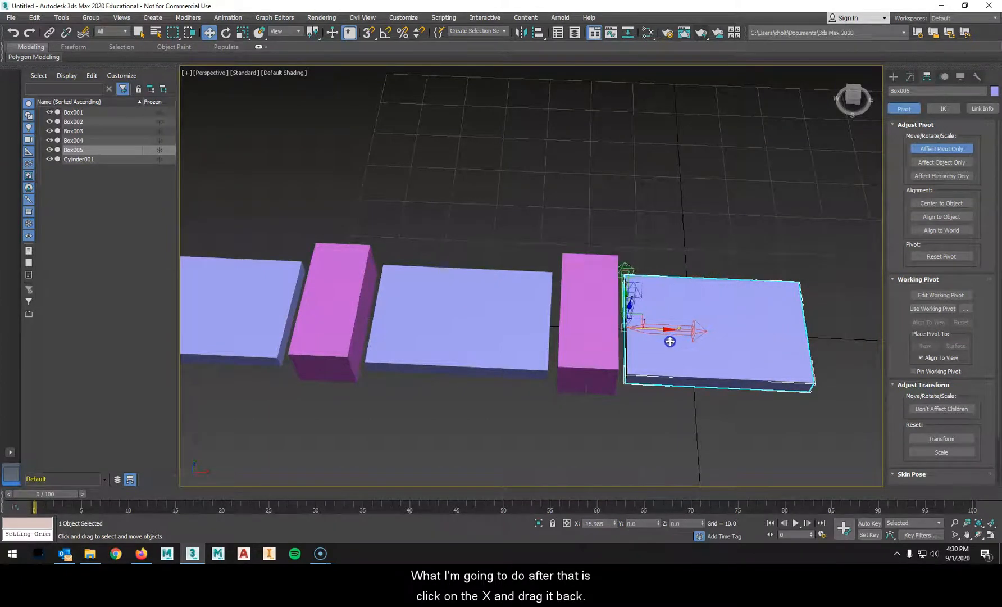
mouse_move(669, 339)
middle_mouse_down("alt")
mouse_move(658, 351)
mouse_move(643, 295)
mouse_move(664, 334)
mouse_move(658, 351)
middle_mouse_up("alt")
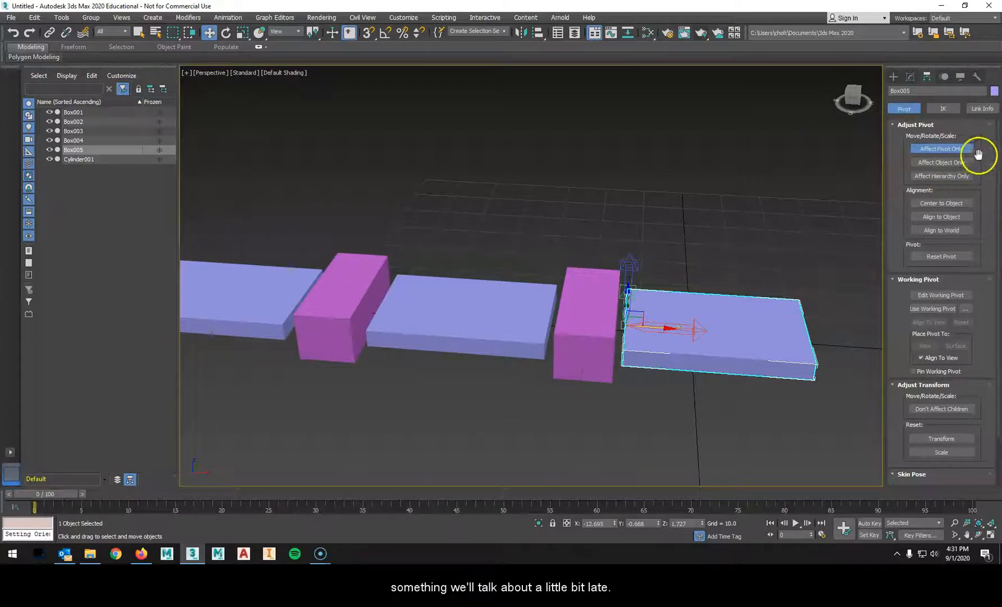
left_click(940, 149)
Step: Center the pivot of tall box Box004 and move it along X to the edge facing the middle flat box
left_click(601, 314)
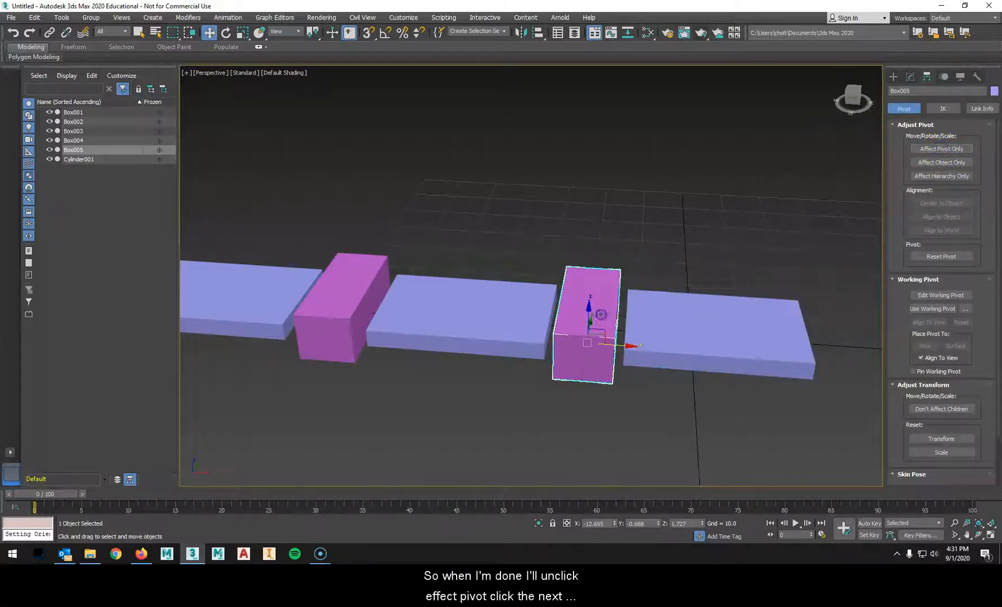
left_click(928, 150)
left_click(940, 202)
left_click_drag(631, 326, 597, 325)
middle_click_drag(597, 325, 610, 330, "alt")
left_click(937, 149)
Step: Center the pivot of the middle flat box, Box003, and move it along X to the edge facing Box002
left_click(526, 324)
left_click(937, 149)
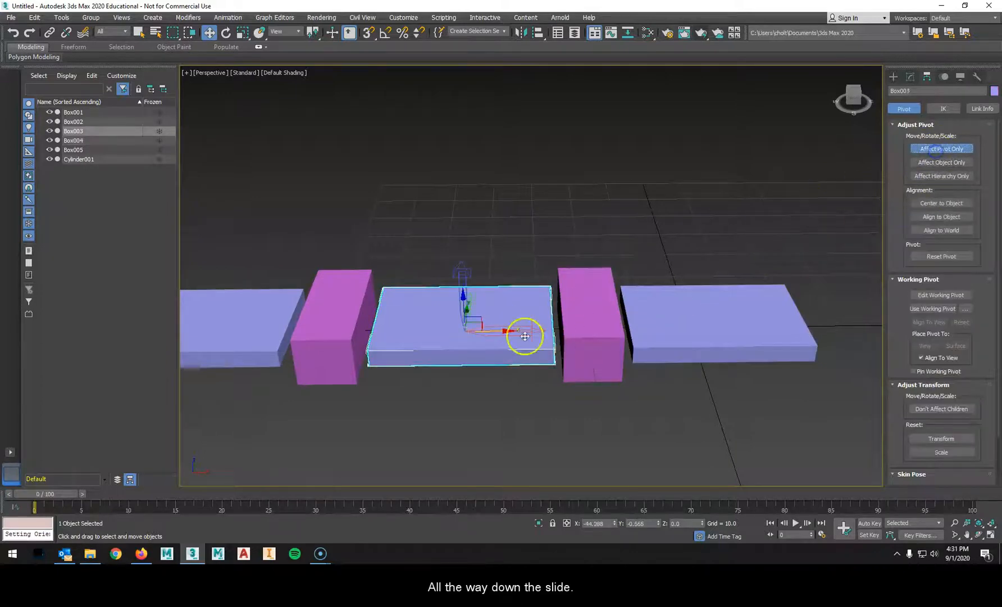
left_click(952, 216)
left_click_drag(510, 322, 417, 326)
middle_click_drag(393, 383, 624, 394)
left_click(942, 148)
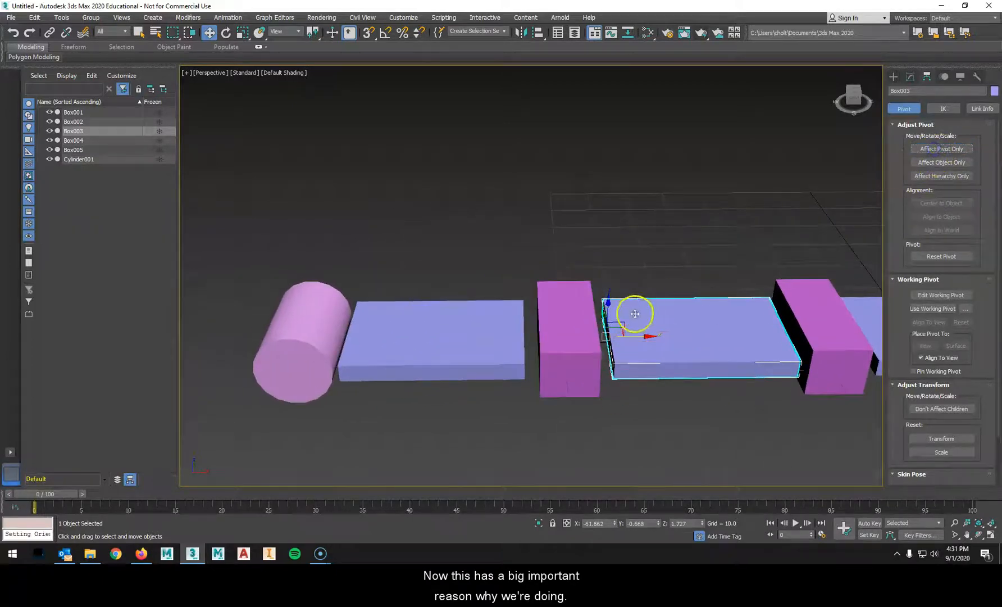
Step: Center the pivot of tall box Box002 on the object and move it along X to the edge facing Box001
left_click(565, 345)
left_click(942, 149)
left_click(935, 204)
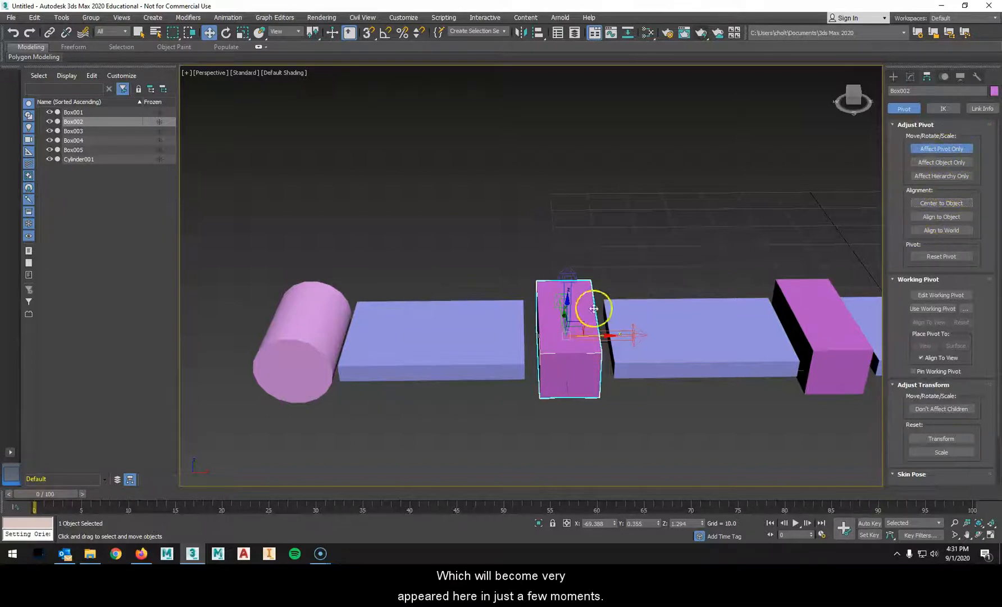
left_click_drag(606, 336, 576, 337)
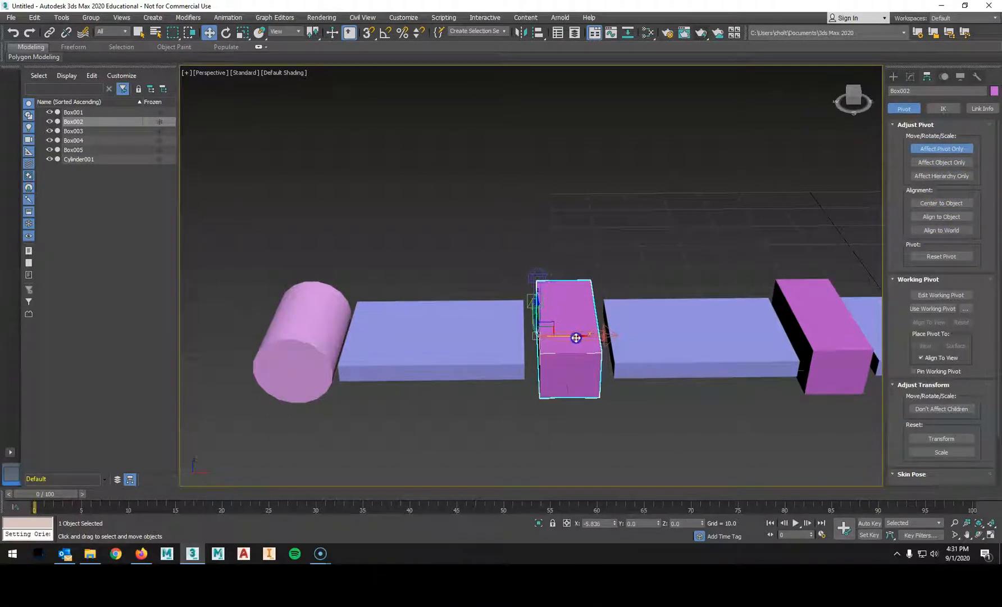
left_click(930, 148)
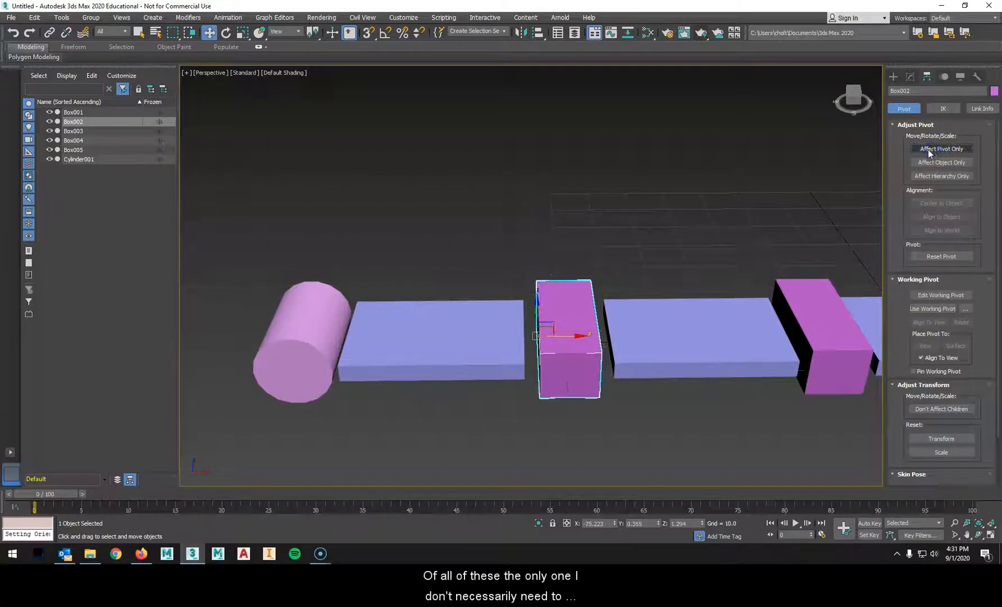
Step: Center the pivot of the first flat box, Box001, and move it along X to the edge facing the cylinder
left_click(504, 315)
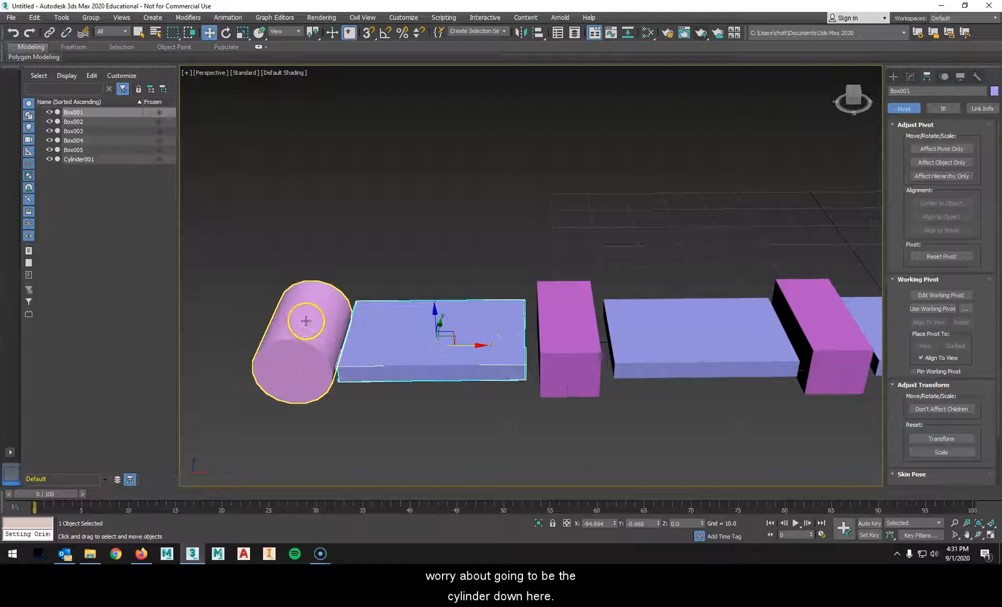
left_click(942, 148)
left_click(937, 203)
left_click_drag(480, 338, 387, 343)
left_click(963, 151)
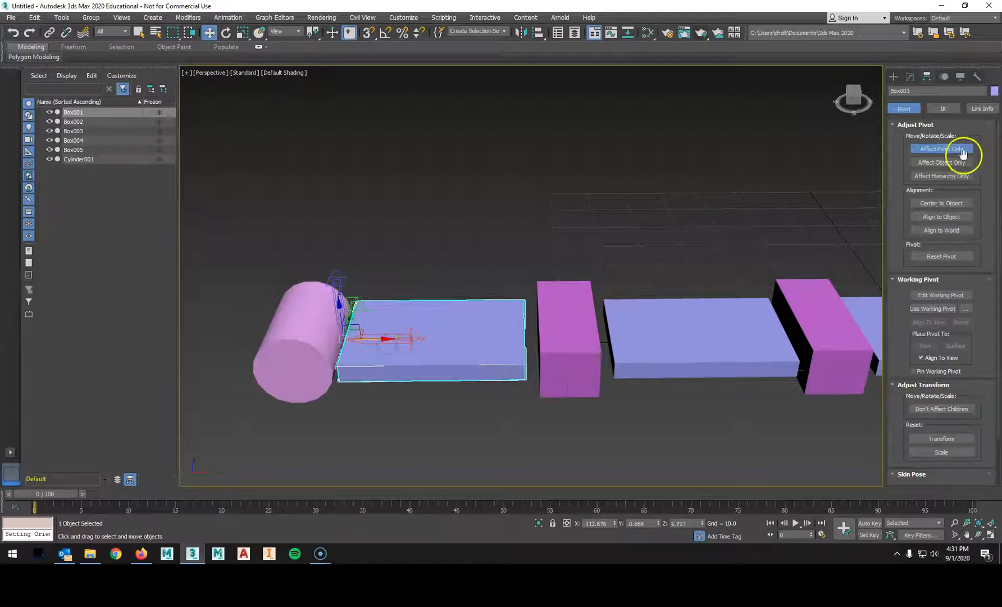
Step: Center the pivot of Cylinder001 on the object and leave pivot-only editing
left_click(331, 336)
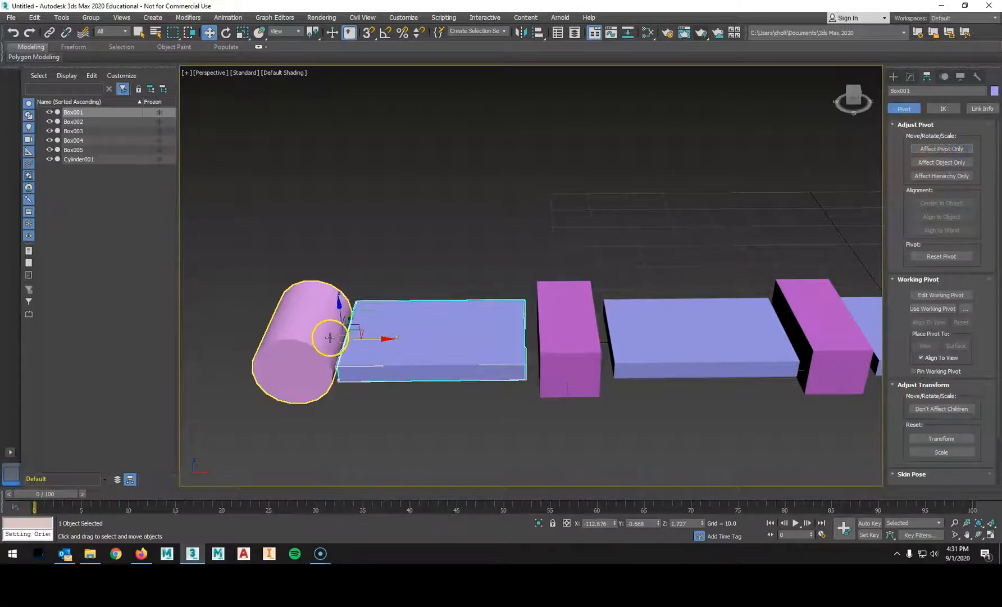
left_click(946, 150)
left_click(943, 204)
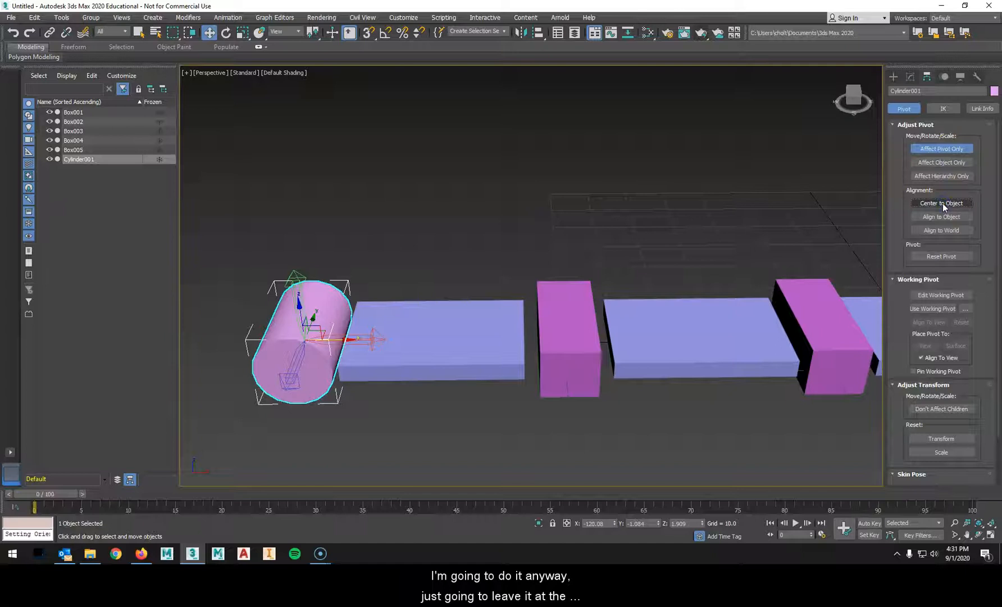
left_click(956, 148)
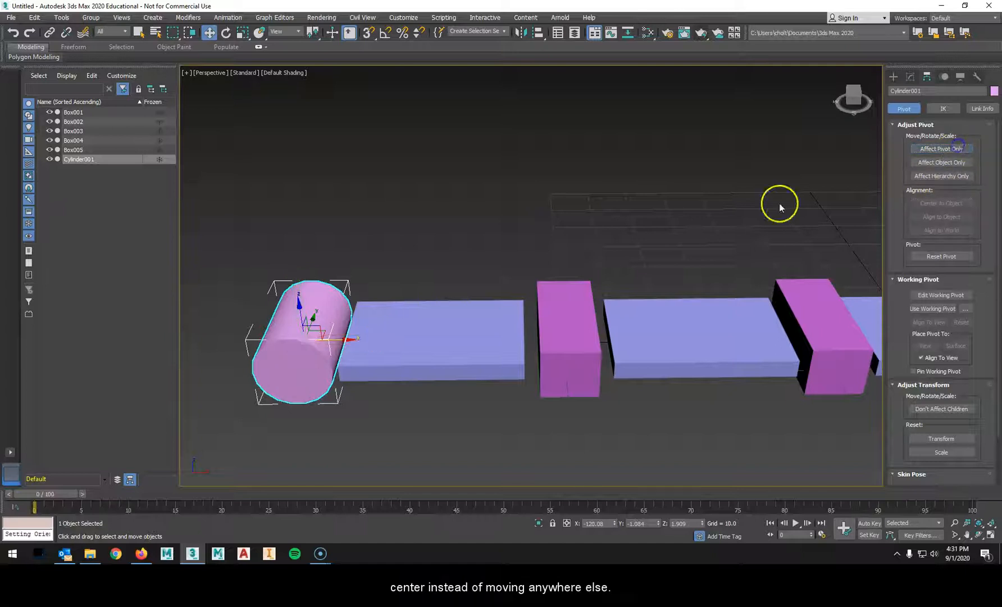
Step: Select Box001 and examine its pivot and the whole chain from other angles
left_click(479, 205)
left_click(481, 353)
middle_click_drag(481, 354, 453, 395, "alt")
middle_click_drag(727, 365, 516, 375)
middle_click_drag(517, 374, 675, 326, "alt")
scroll(616, 321, "up", 3)
scroll(616, 321, "down", 5)
Step: Attach the last flat box, Box005, to the tall box Box004 with a Link Constraint, keeping the start time at 0
left_click(734, 335)
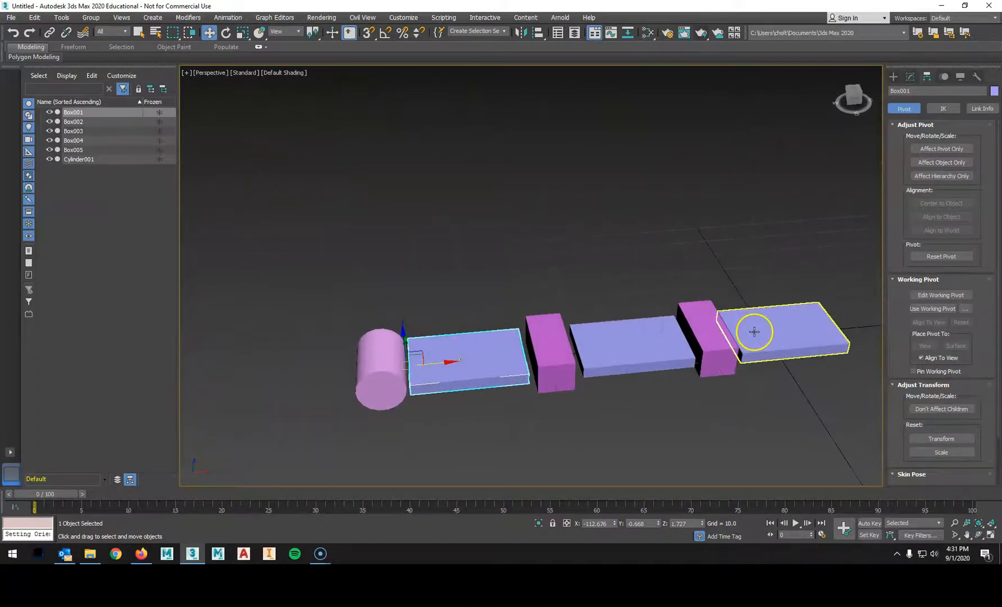
middle_click_drag(778, 346, 652, 359, "alt")
left_click(227, 17)
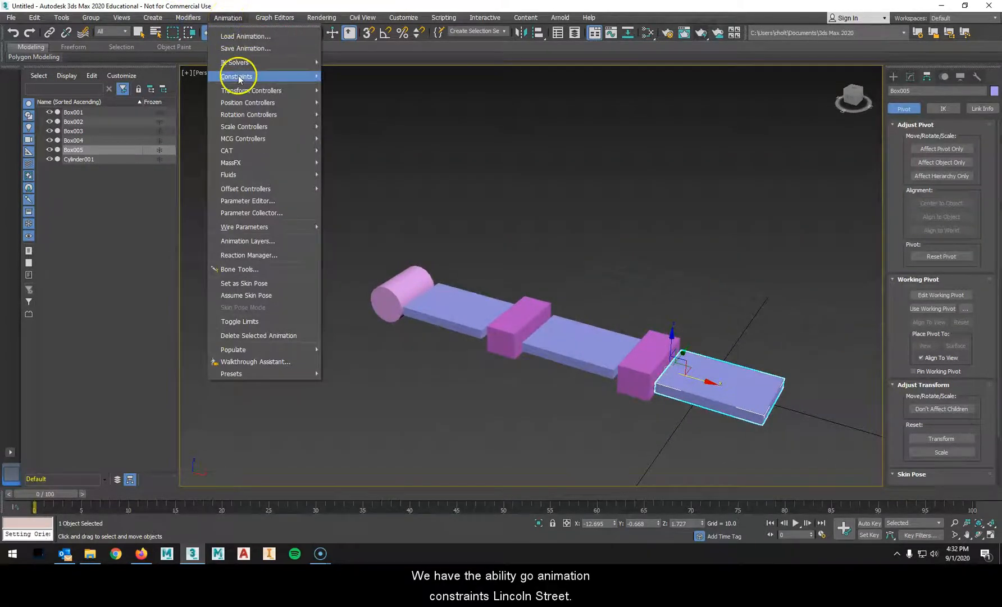
mouse_move(236, 77)
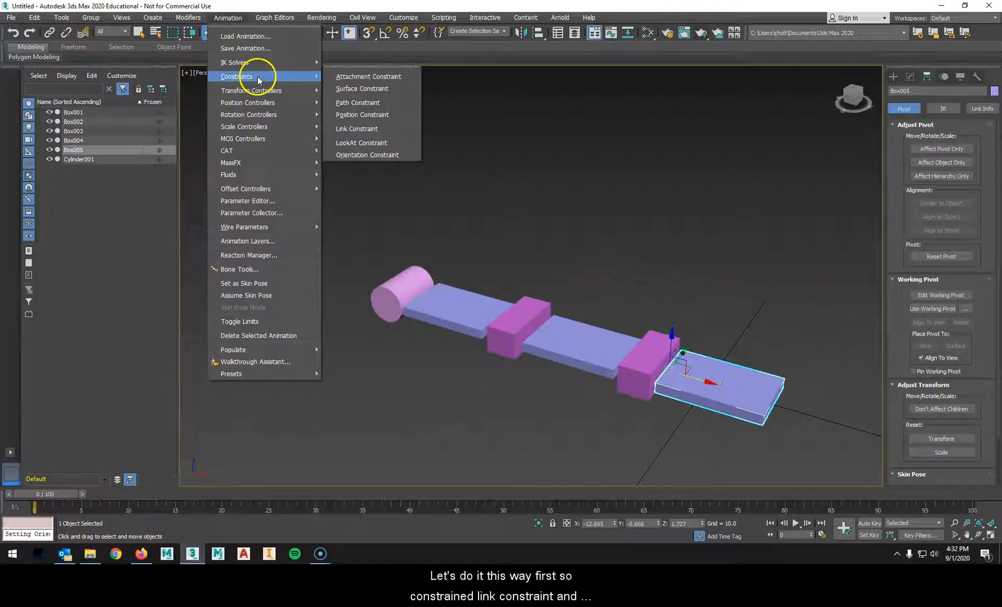
left_click(352, 129)
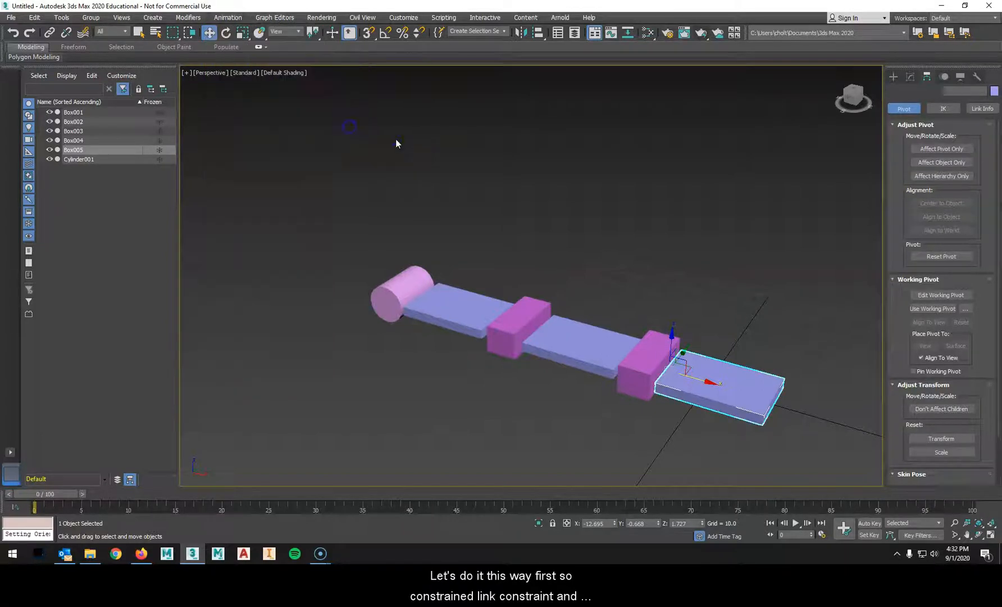
left_click(652, 345)
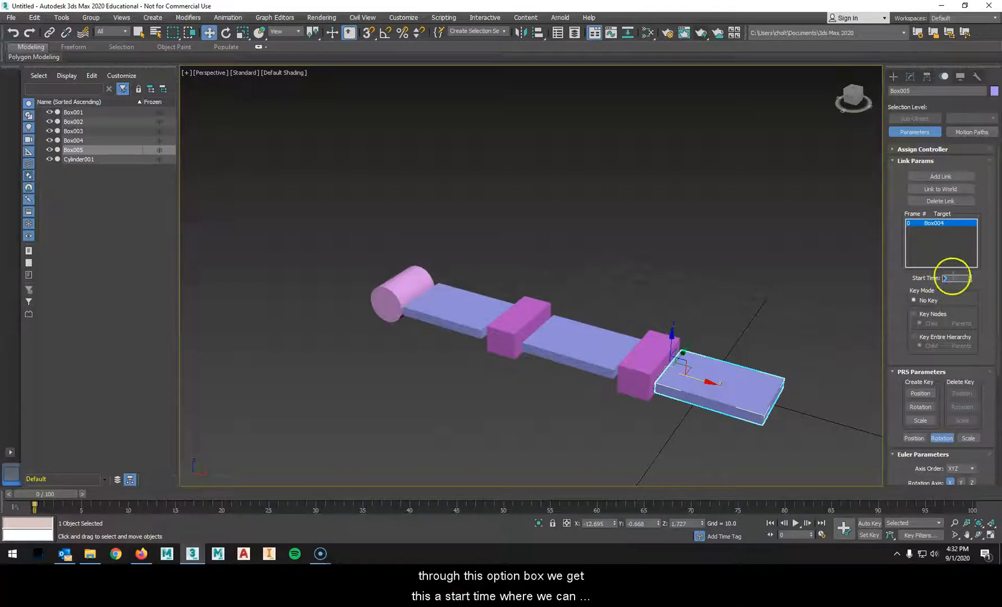
left_click(954, 277)
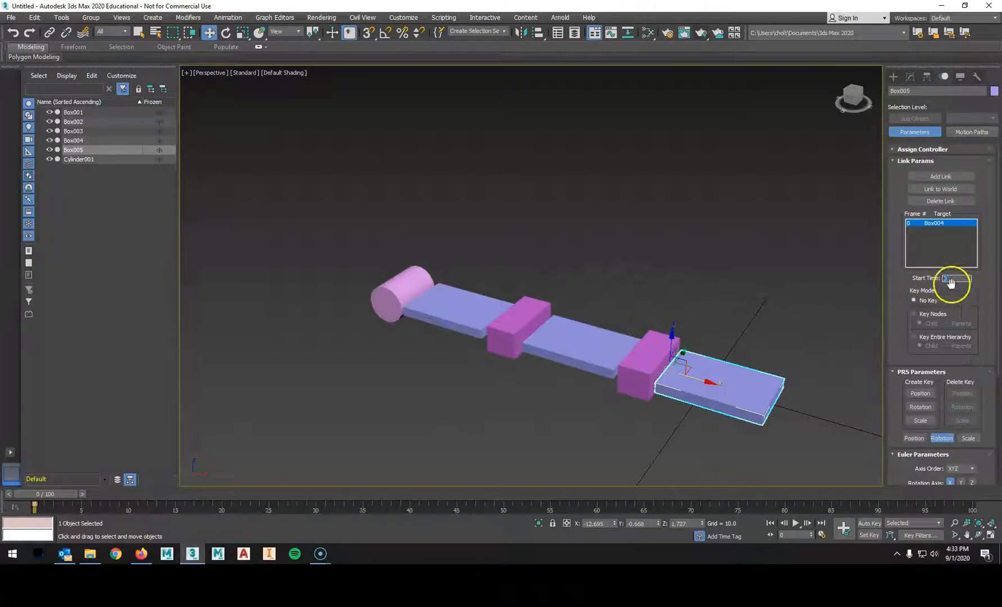
left_click(758, 325)
Step: Attach tall box Box004 to the middle flat box, Box003, with a Link Constraint
left_click(656, 365)
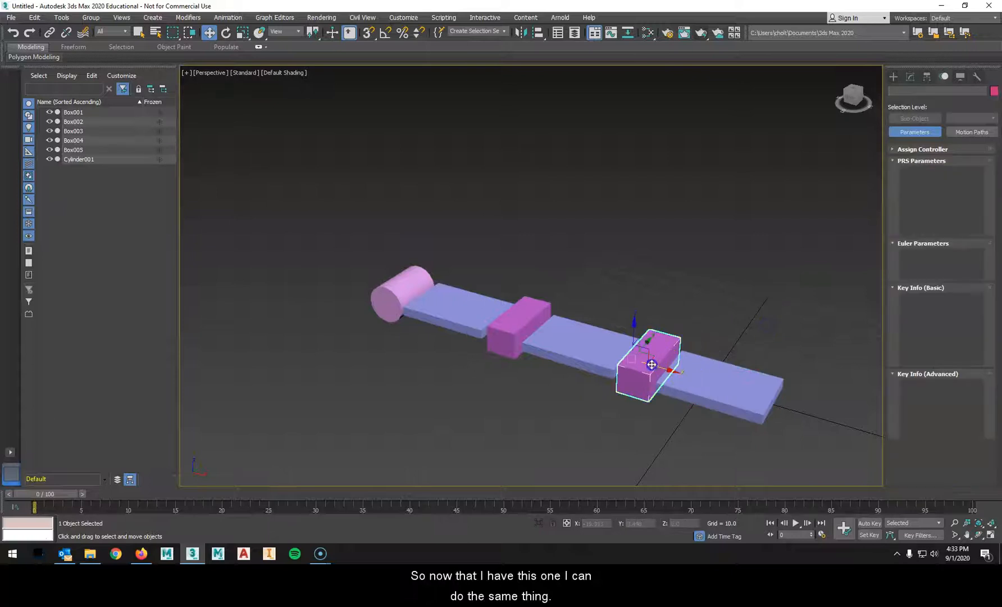
left_click(224, 18)
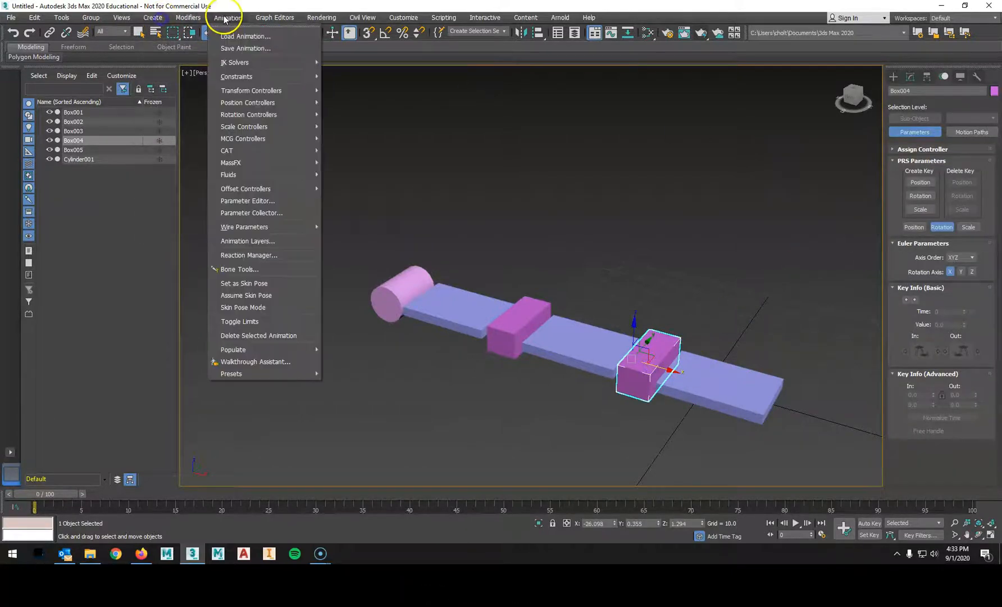
mouse_move(239, 76)
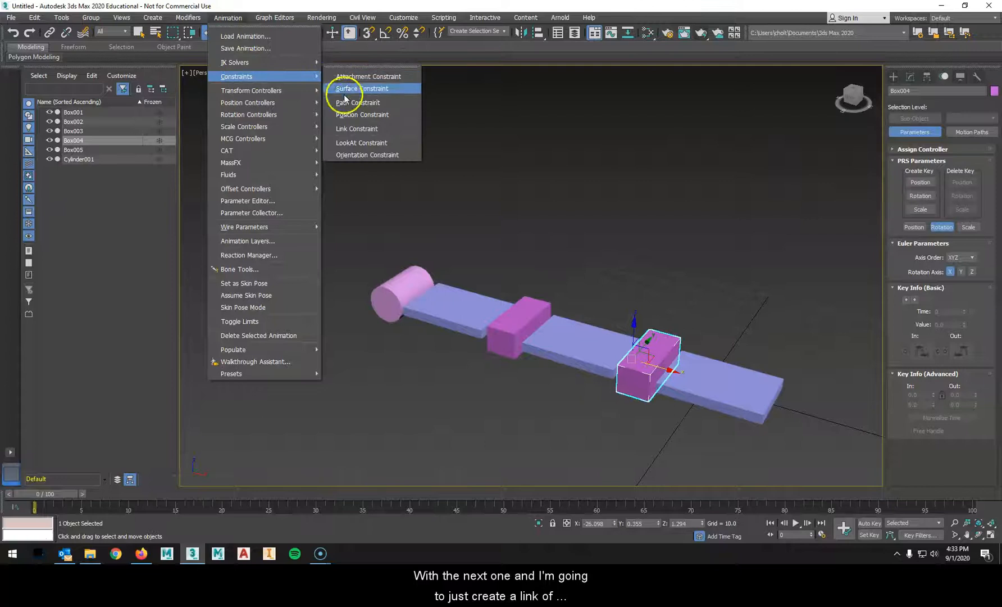
left_click(356, 129)
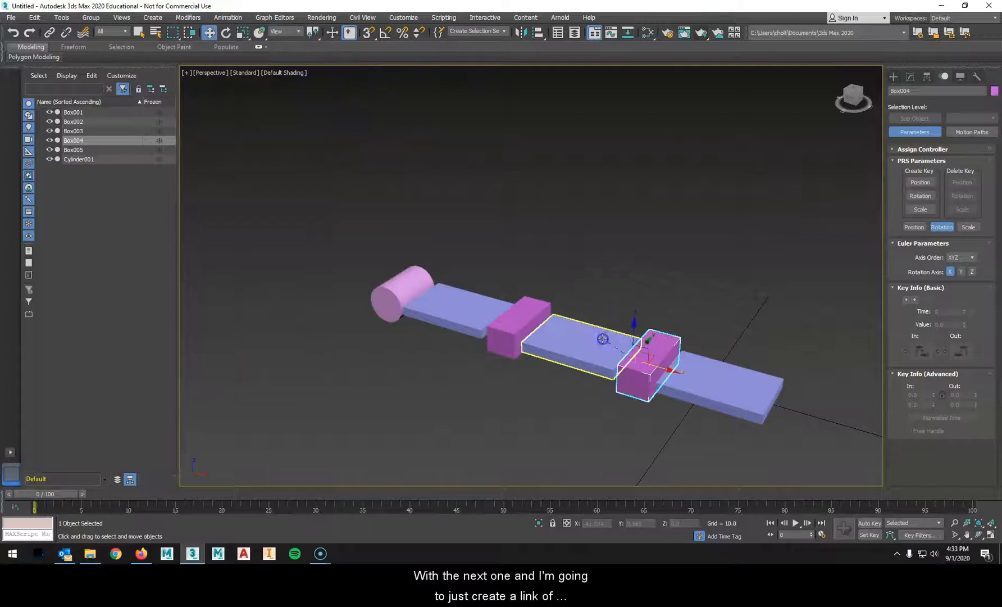
left_click(602, 339)
Step: Attach the middle flat box, Box003, to the tall box Box002 with a Link Constraint
left_click(569, 328)
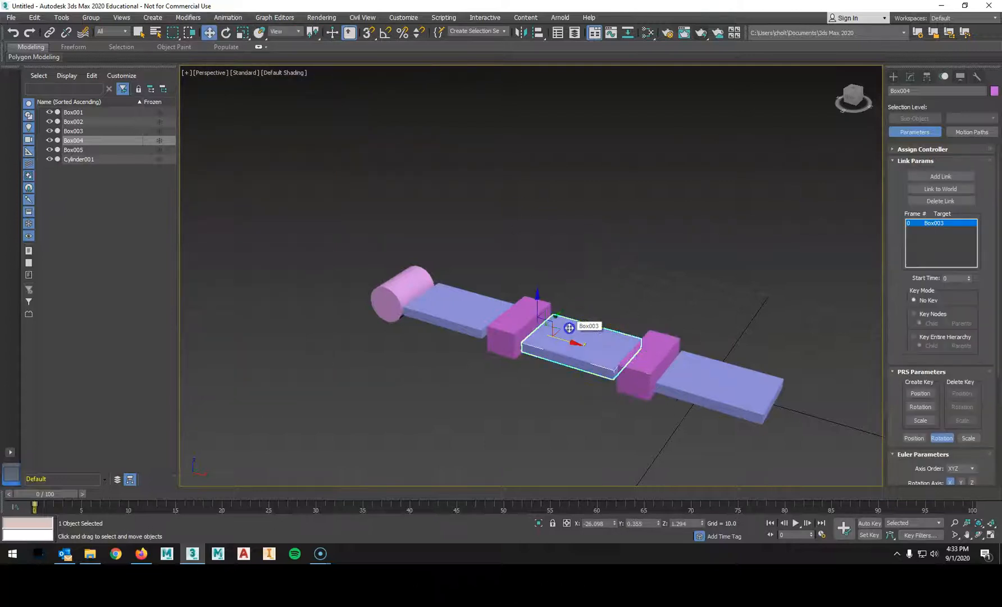
left_click(185, 18)
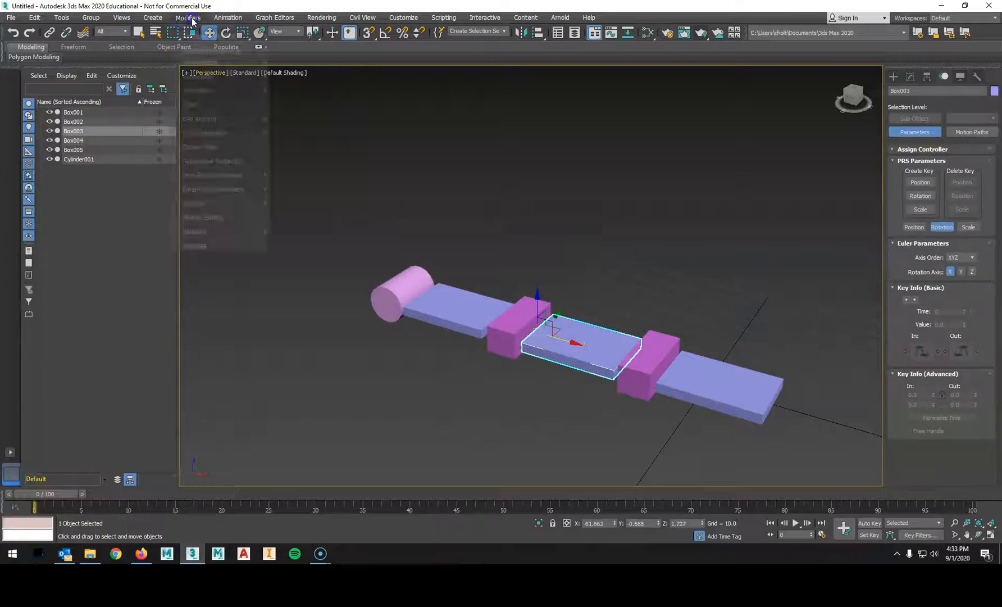
mouse_move(250, 76)
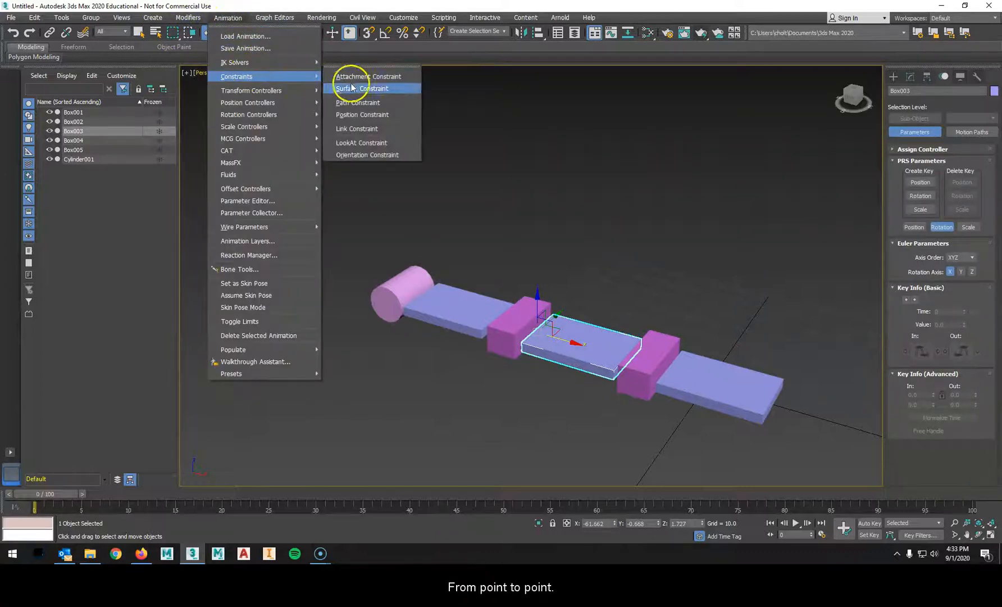
left_click(348, 124)
left_click(509, 319)
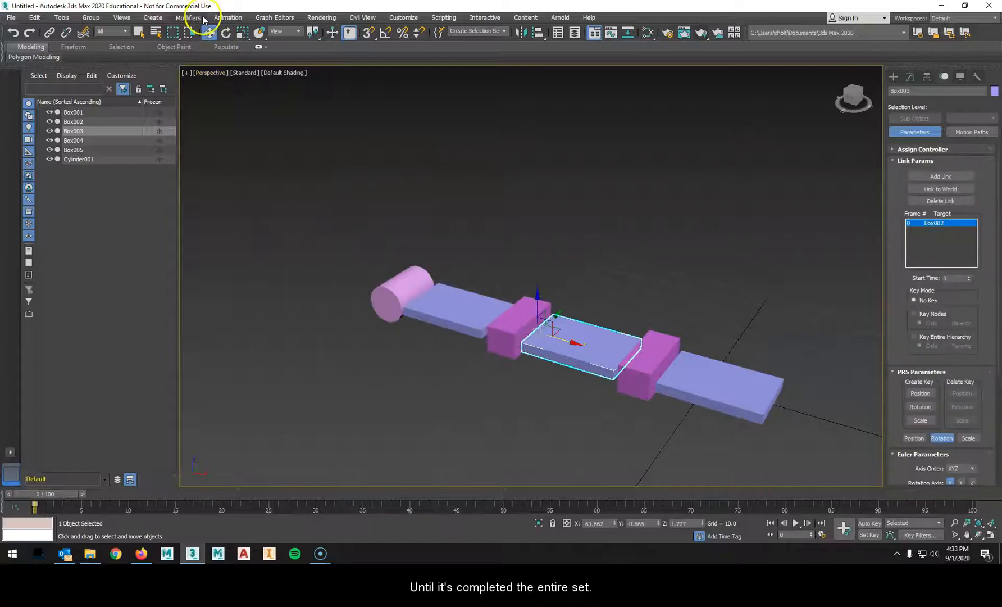
Step: Attach tall box Box002 to the first flat box, Box001, with a Link Constraint
left_click(227, 17)
left_click(563, 143)
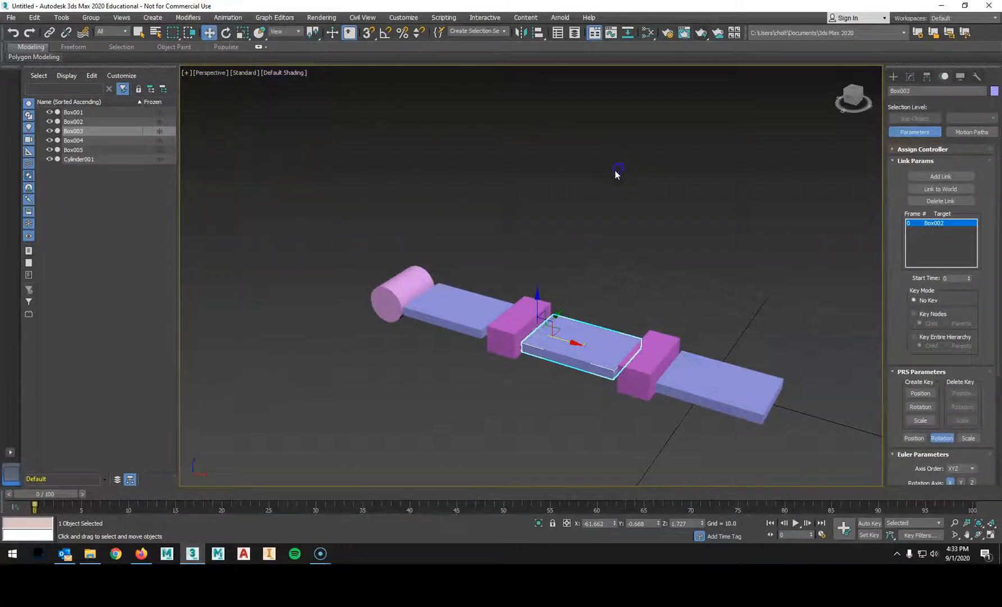
left_click(520, 331)
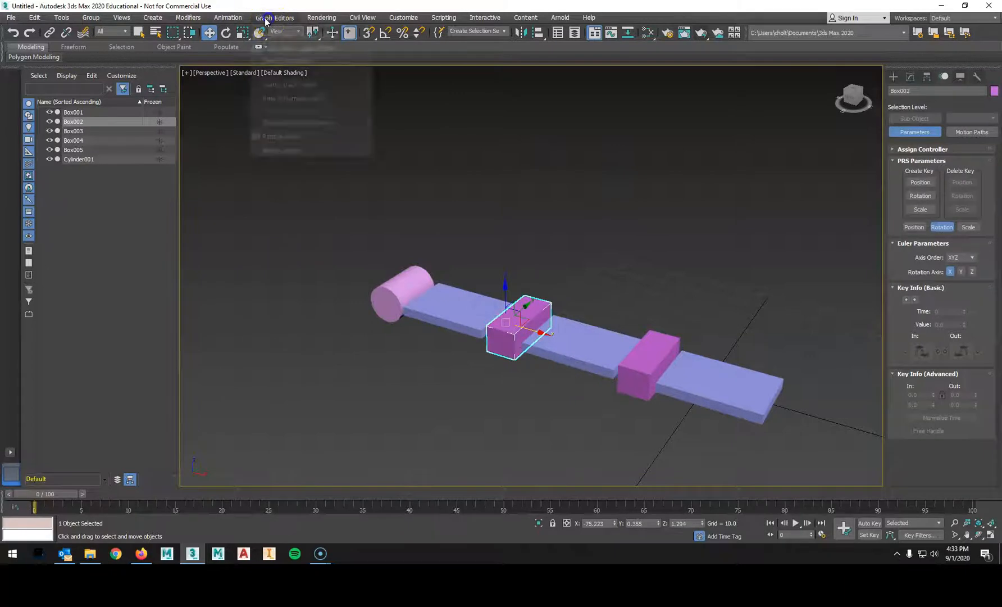
left_click(227, 18)
mouse_move(248, 76)
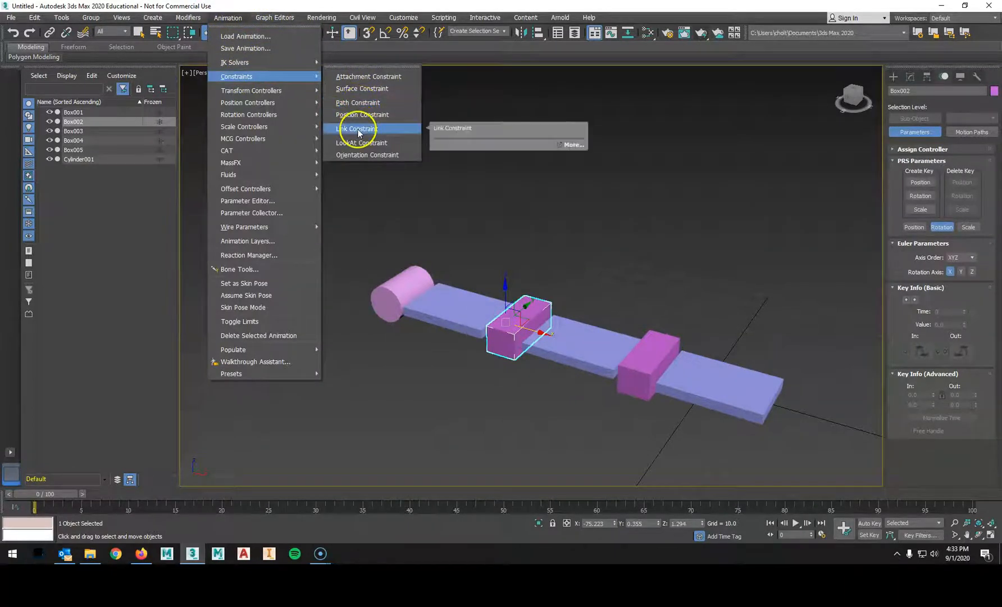
left_click(358, 129)
left_click(476, 315)
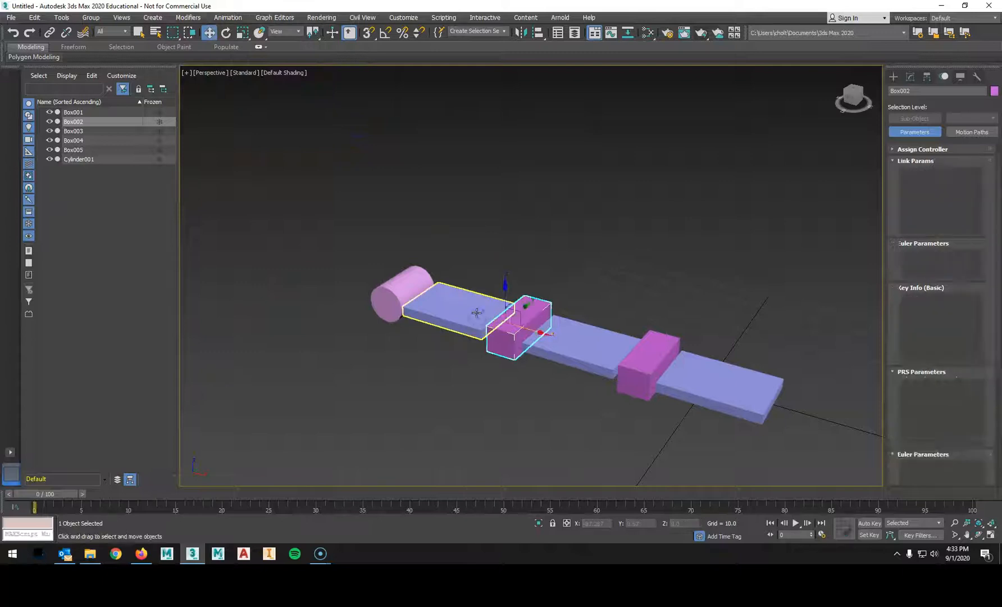
Step: Attach the first flat box, Box001, to Cylinder001 with a Link Constraint
left_click(443, 304)
left_click(221, 18)
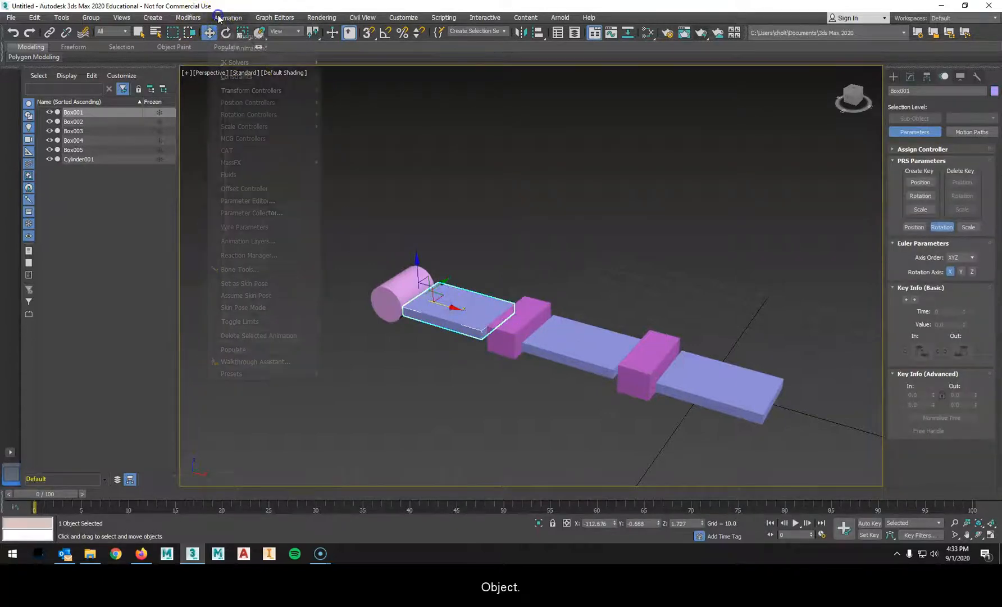
mouse_move(269, 73)
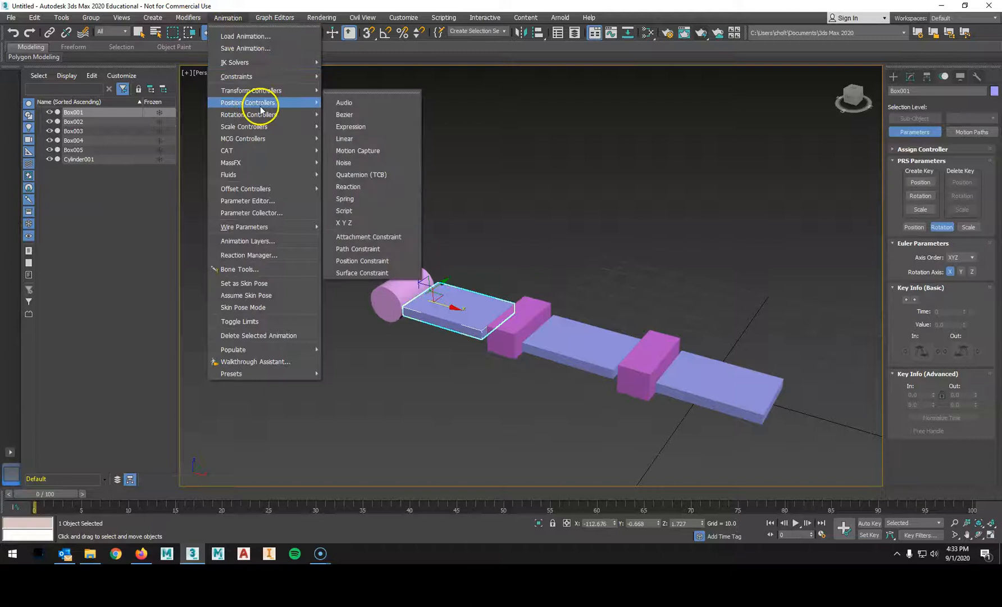
left_click(378, 127)
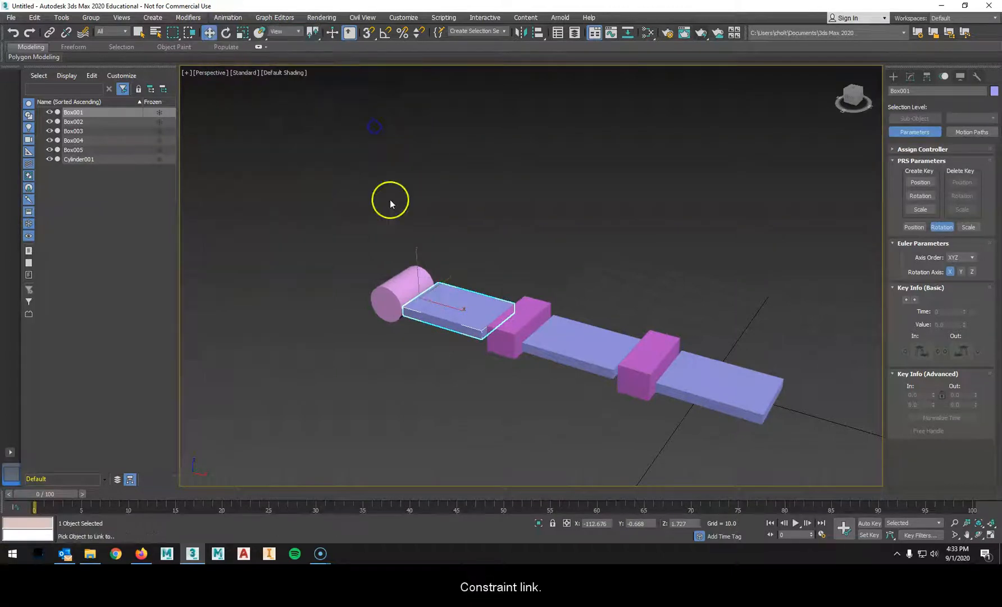
left_click(404, 284)
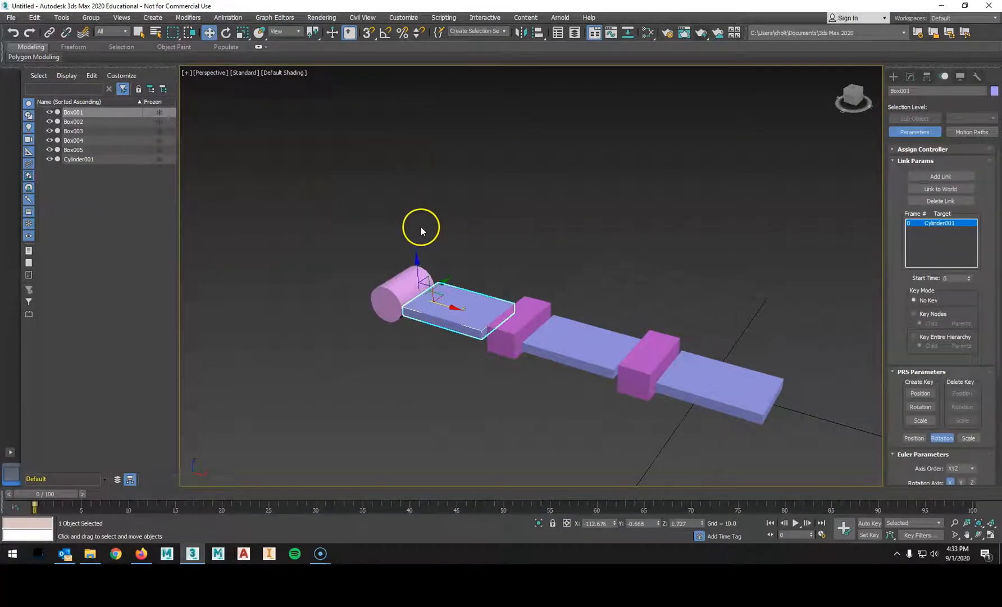
Step: Test the links by moving Box005 away from the chain, undoing that, and trying the same move with Box004
key("e")
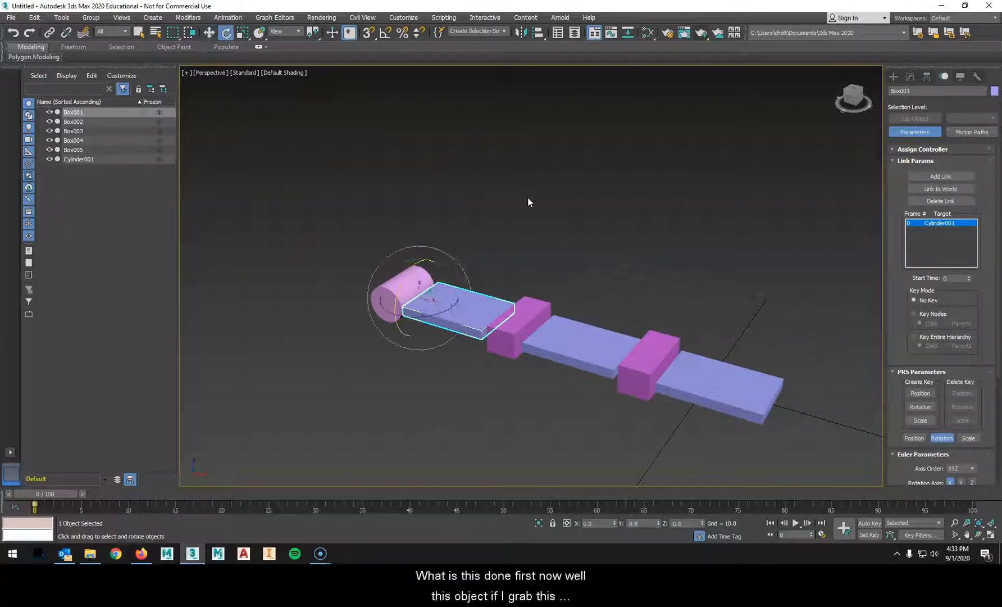
left_click(543, 208)
left_click(717, 369)
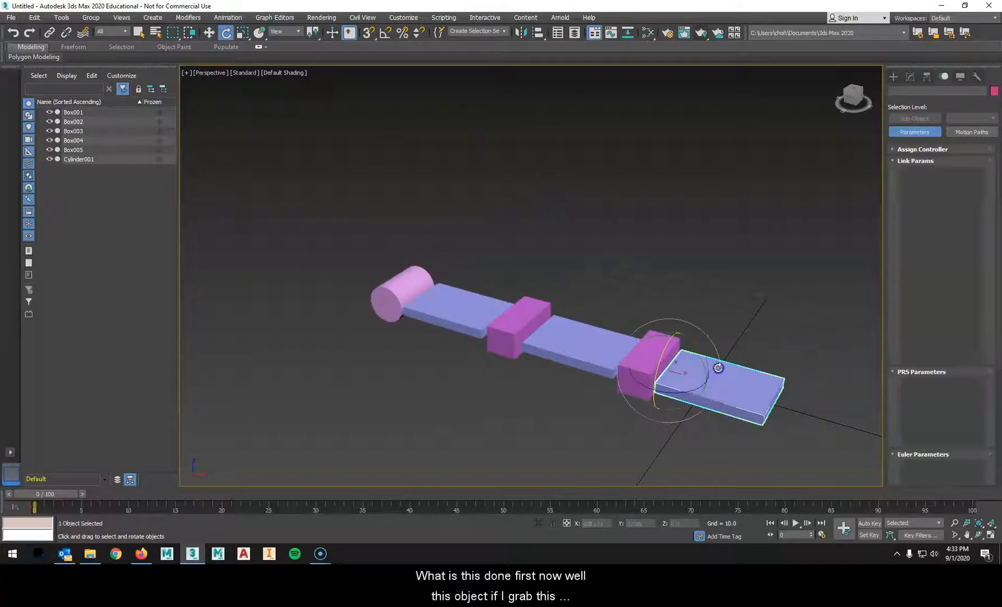
key("w")
left_click_drag(709, 352, 747, 285)
middle_click_drag(718, 248, 759, 262, "alt")
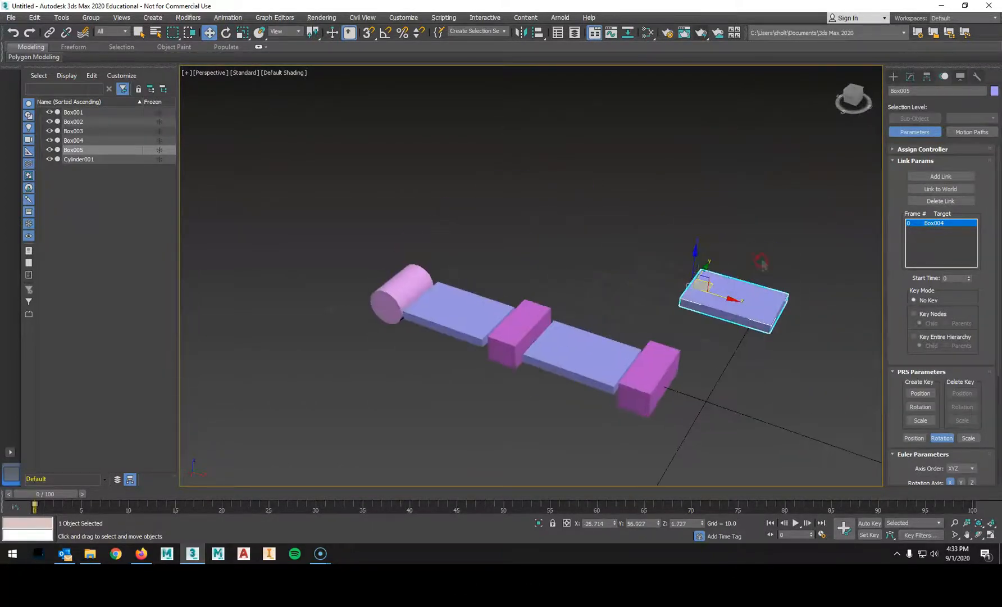
left_click(651, 375)
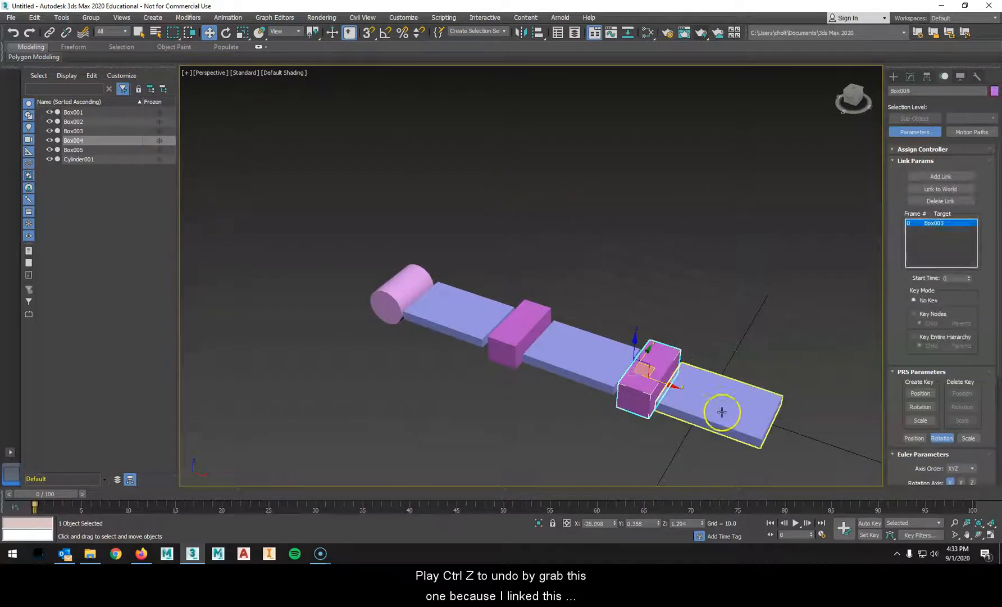
left_click_drag(646, 376, 689, 334)
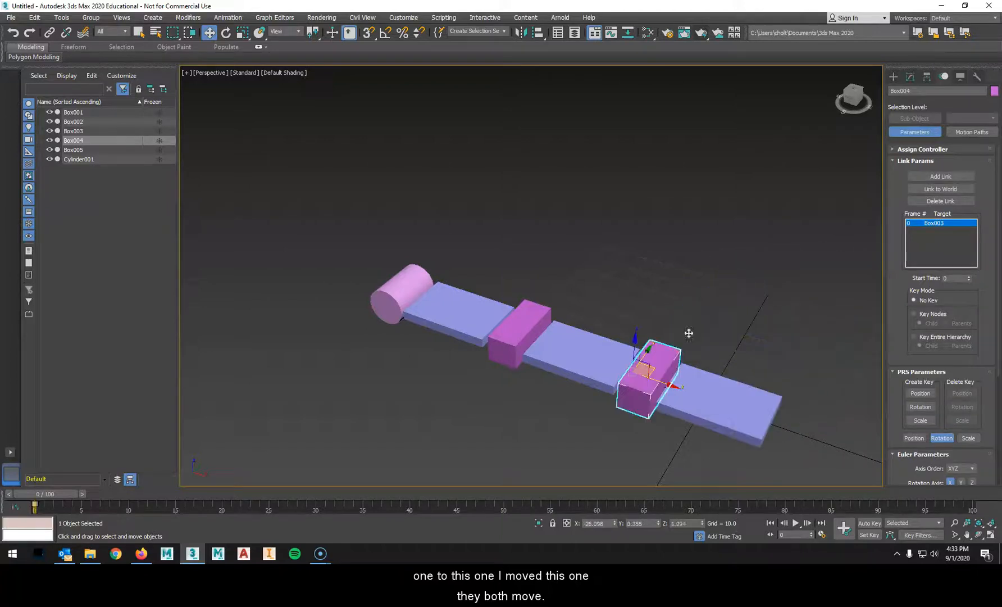
Step: Test the links by moving Box002 and Cylinder001 slightly, one after the other
left_click(581, 354)
left_click(513, 330)
mouse_move(551, 305)
left_mouse_down()
mouse_move(630, 306)
mouse_move(586, 290)
mouse_move(550, 307)
left_mouse_up()
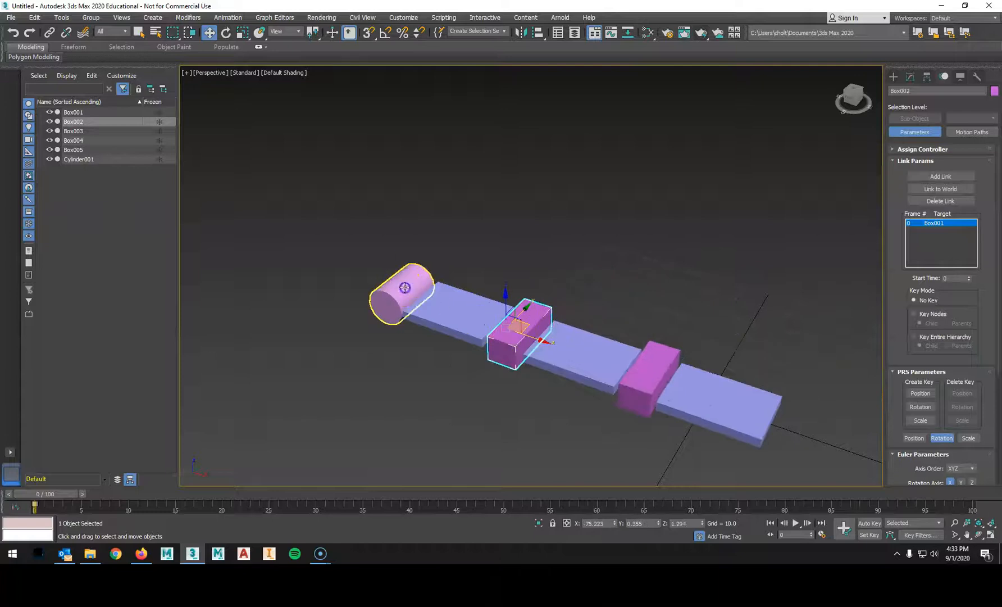
left_click(405, 287)
mouse_move(449, 273)
left_mouse_down()
mouse_move(481, 288)
mouse_move(431, 276)
left_mouse_up()
middle_click_drag(430, 277, 484, 261, "alt")
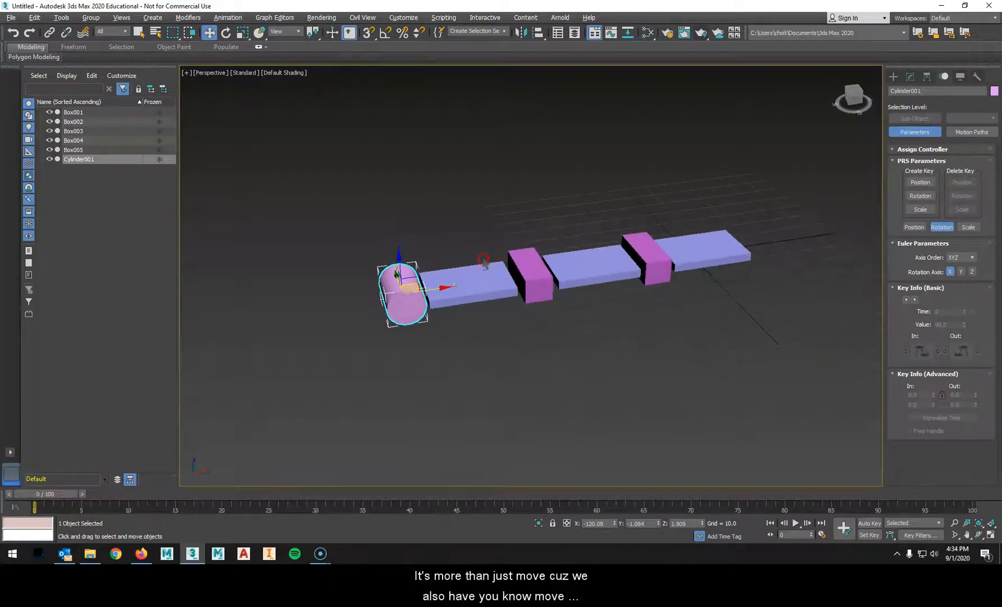
Step: Rotate Cylinder001 about -66 degrees around Y to swing the whole linked chain upward
key("e")
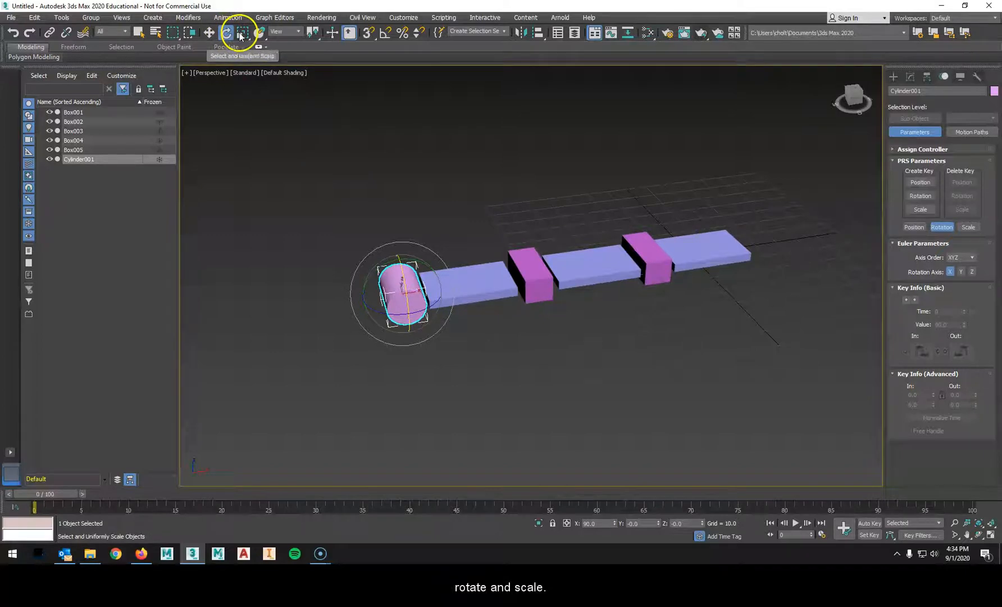
left_click_drag(415, 252, 358, 236)
middle_click_drag(387, 200, 372, 246)
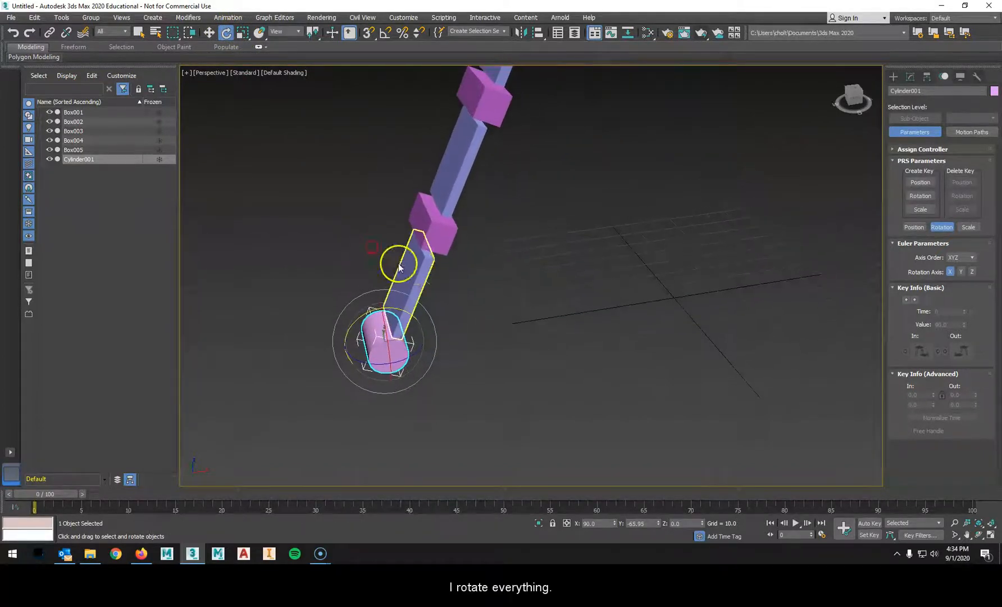
Step: Bend the chain at the first joints by rotating Box001, Box002 and Box003 around Y
left_click(416, 265)
left_click_drag(398, 287, 423, 303)
left_click(467, 243)
left_click_drag(454, 224, 532, 221)
left_click(540, 242)
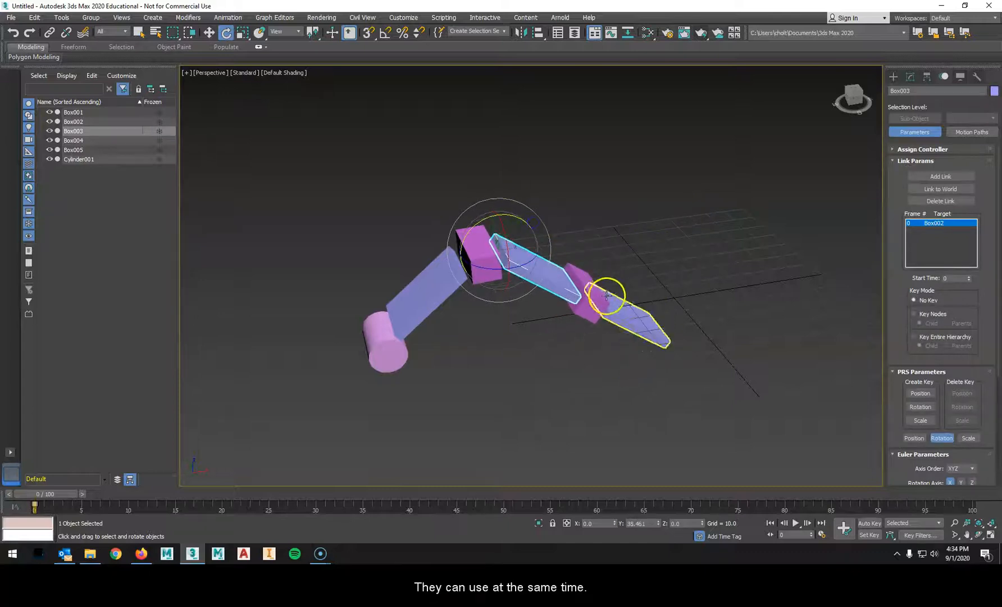
Step: Bend the end of the chain by rotating Box004 and Box005, and clear the selection
left_click(594, 288)
left_click_drag(594, 288, 620, 346)
left_click(620, 347)
left_click_drag(605, 281, 588, 313)
middle_click_drag(567, 309, 560, 287, "alt")
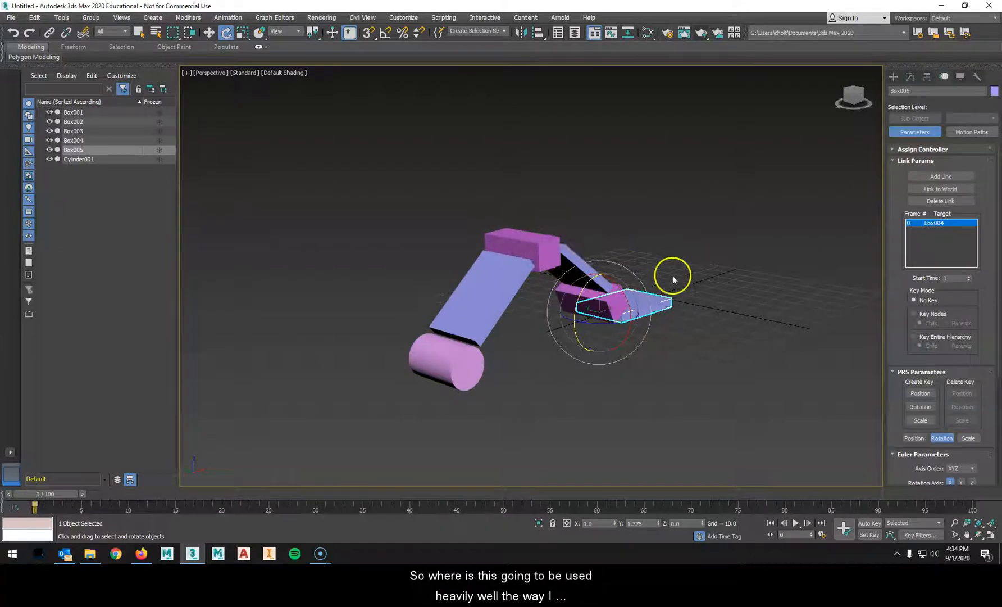
left_click(721, 274)
Step: Create two small finger boxes in front of Box005, the first about 1.2 long, 8.6 wide and 2.4 high
middle_click_drag(721, 273, 633, 416, "alt")
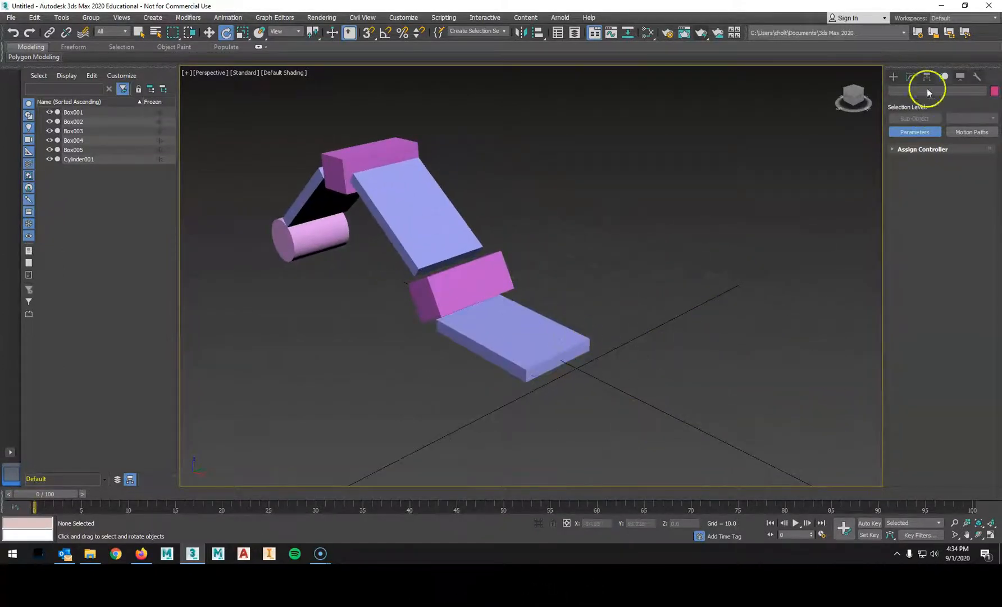
left_click(889, 77)
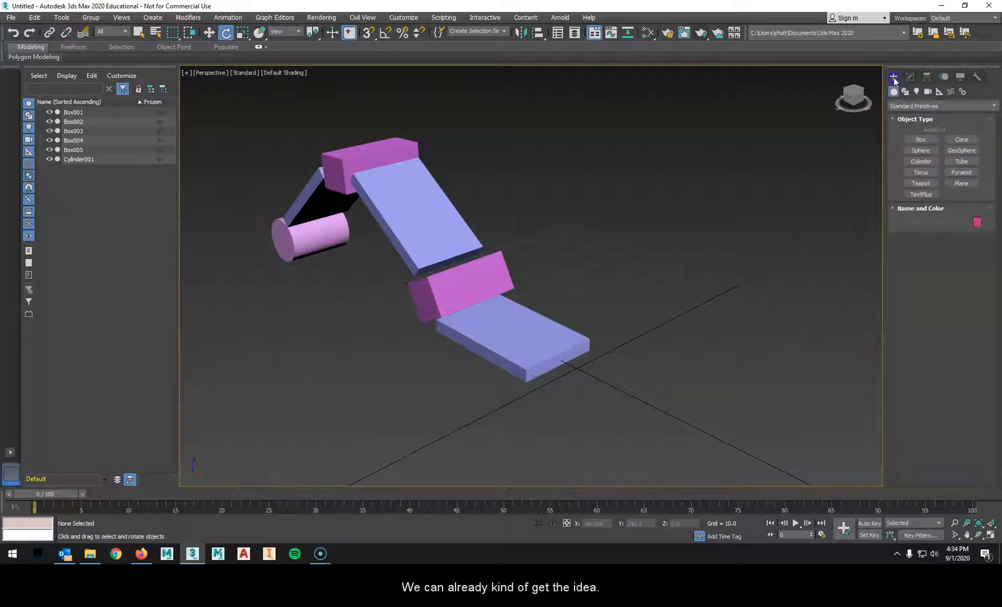
left_click(922, 140)
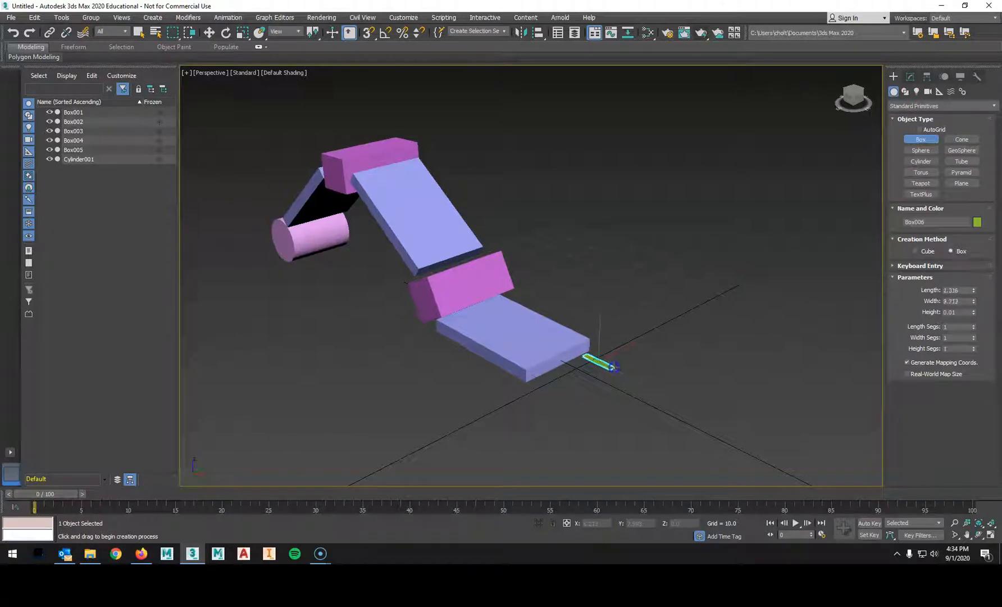
left_click_drag(613, 367, 614, 365)
left_click(613, 361)
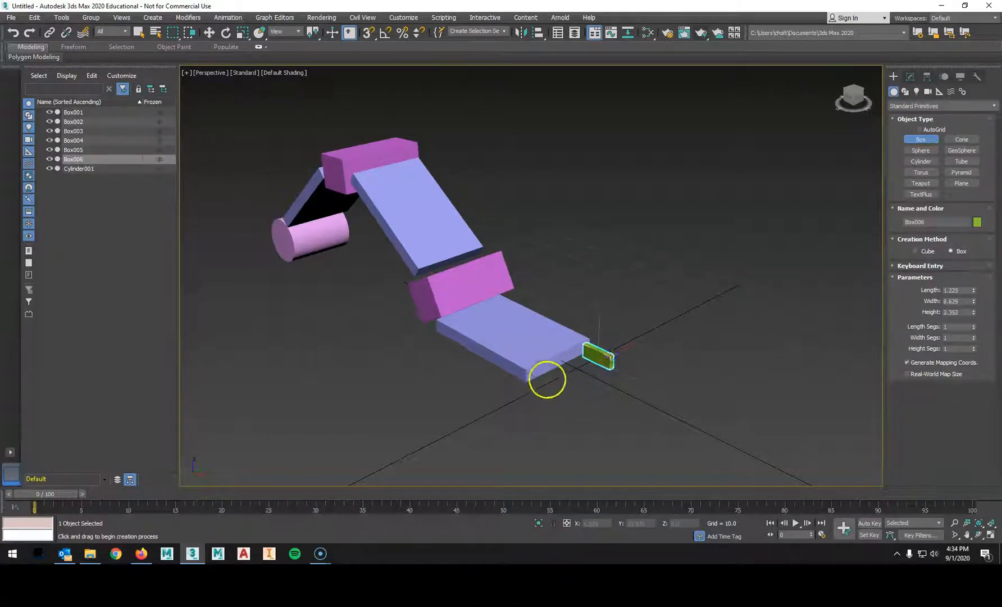
left_click_drag(550, 372, 570, 389)
left_click(570, 380)
Step: Spread finger boxes Box006 and Box007 apart along Y towards the two sides of Box005's end
middle_click_drag(629, 360, 606, 378, "alt")
key("w")
left_click_drag(613, 372, 644, 373)
left_click(563, 373)
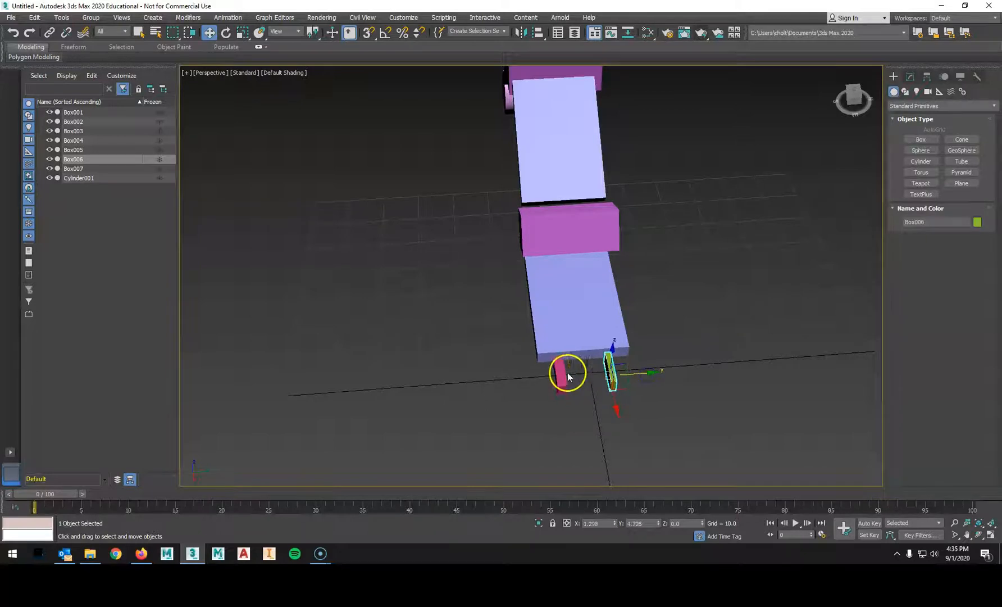
left_click_drag(592, 378, 585, 380)
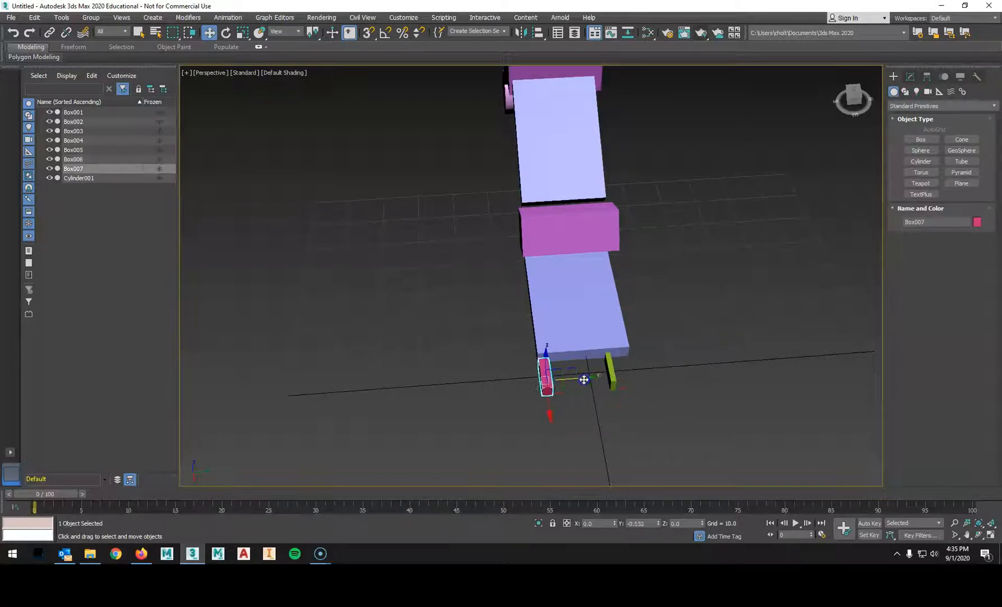
left_click(610, 369)
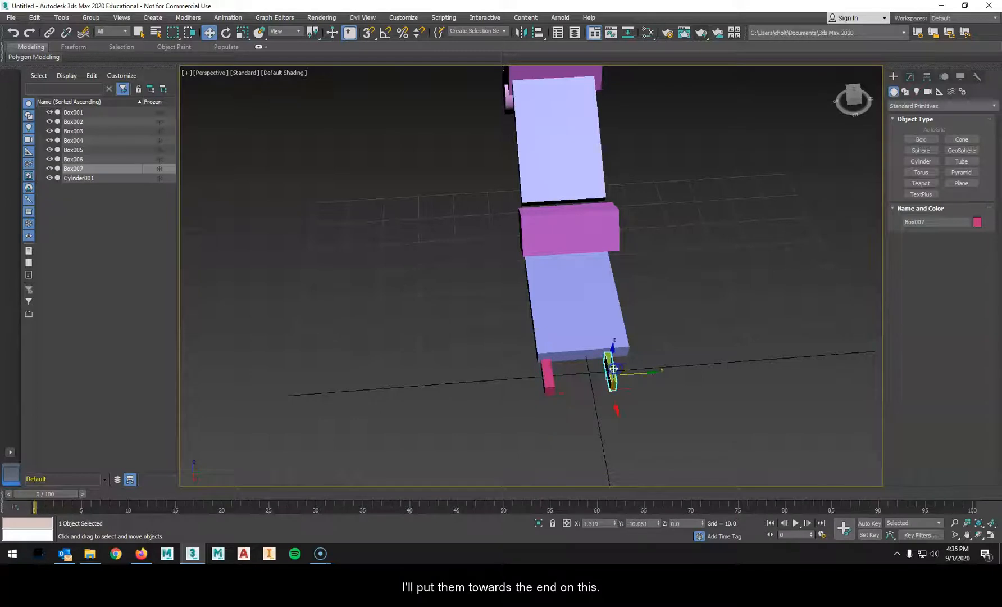
left_click_drag(650, 373, 667, 370)
Step: Try to scale Box006 along X
key("r")
key("t")
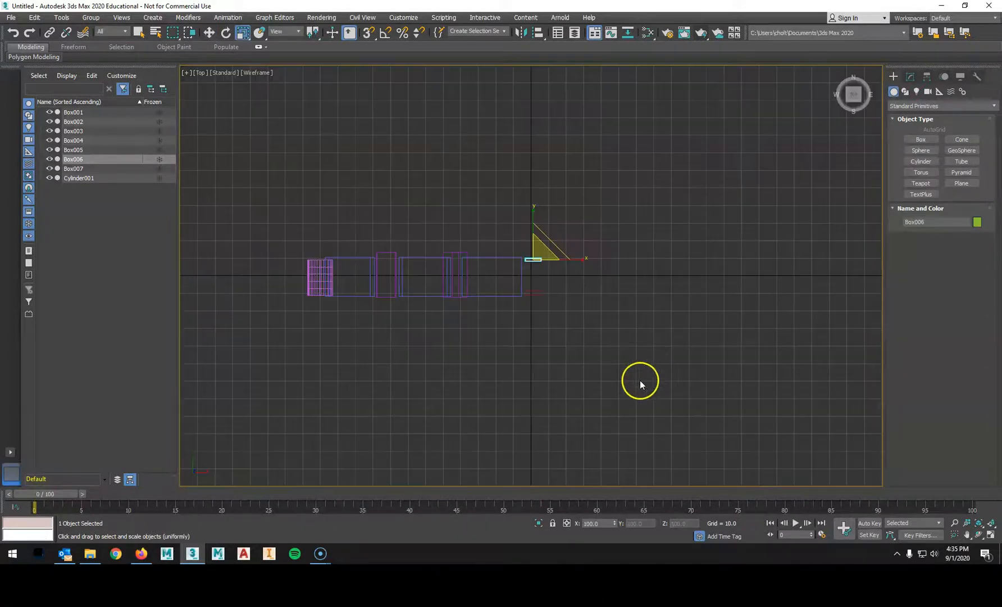
key("p")
middle_click_drag(659, 295, 707, 309, "alt")
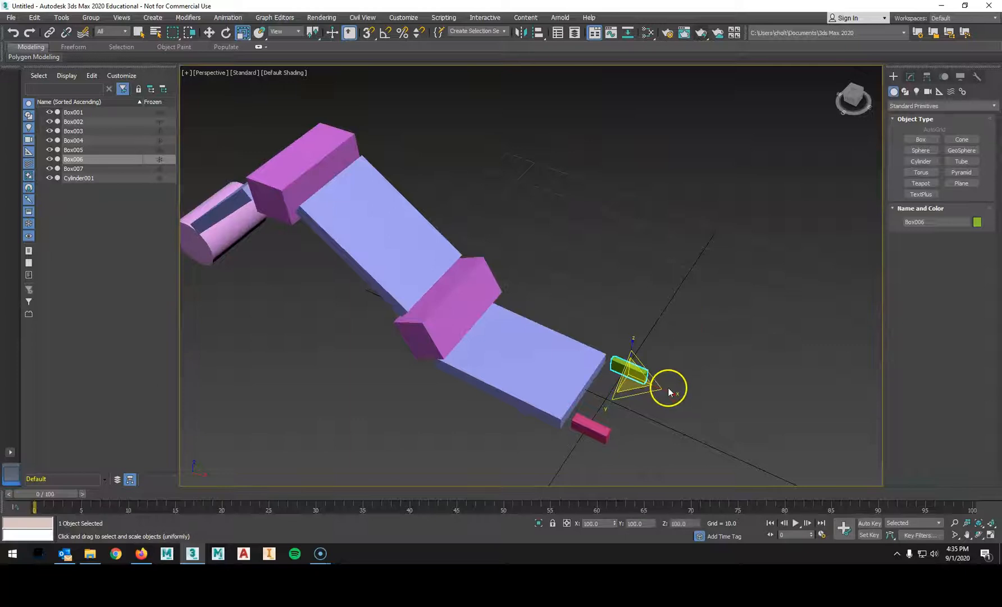
left_click_drag(666, 381, 665, 390)
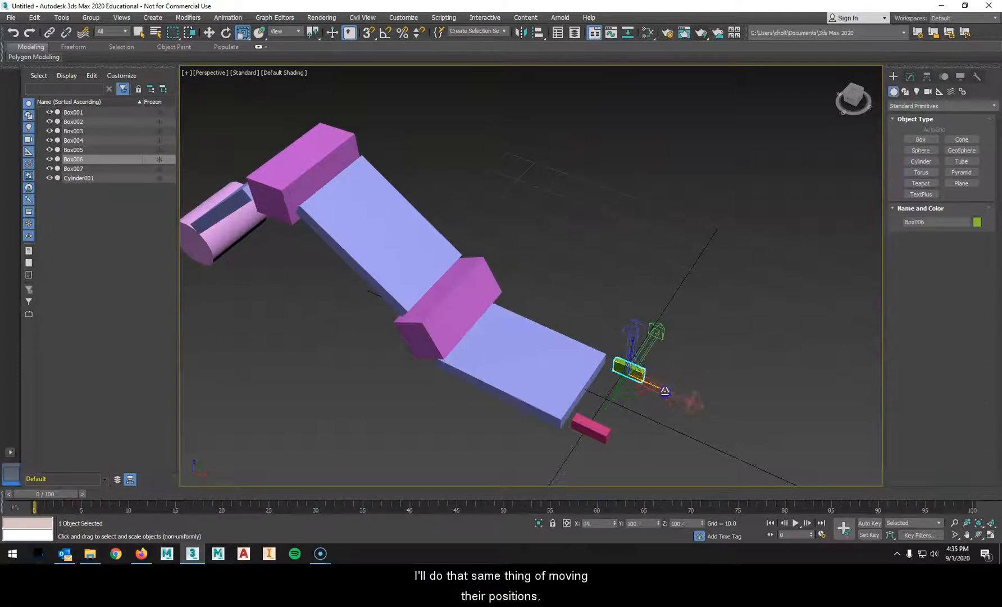
Step: Move the pivots of Box006 and Box007 to their ends nearest Box005
key("w")
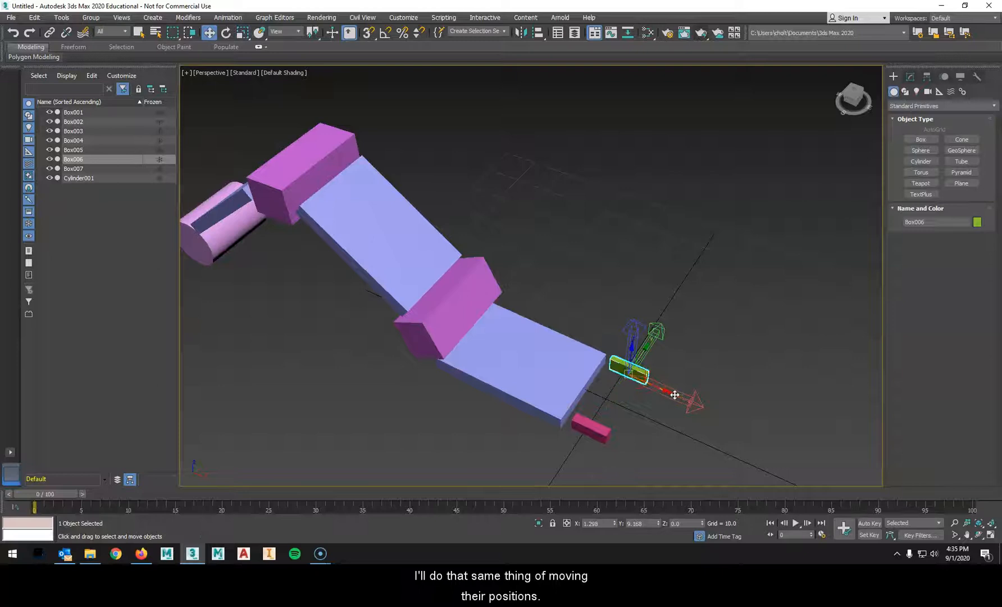
left_click(594, 426)
left_click_drag(625, 448, 617, 448)
left_click(648, 384)
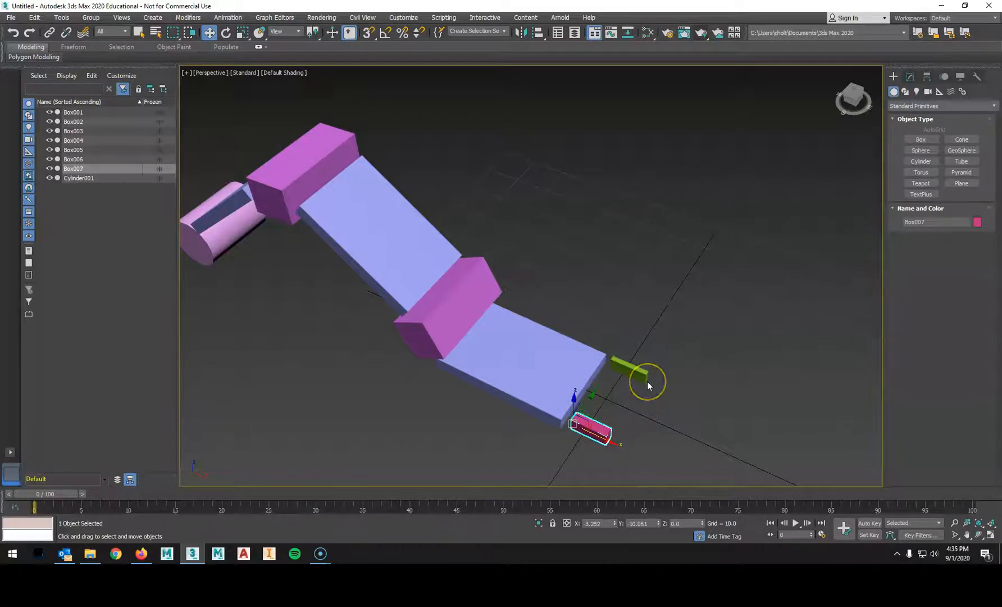
Step: Lengthen finger boxes Box007 and Box006 by scaling them along X, with Box006 at about 231%
key("r")
key("e")
key("r")
left_click_drag(616, 442, 681, 470)
left_click(633, 377)
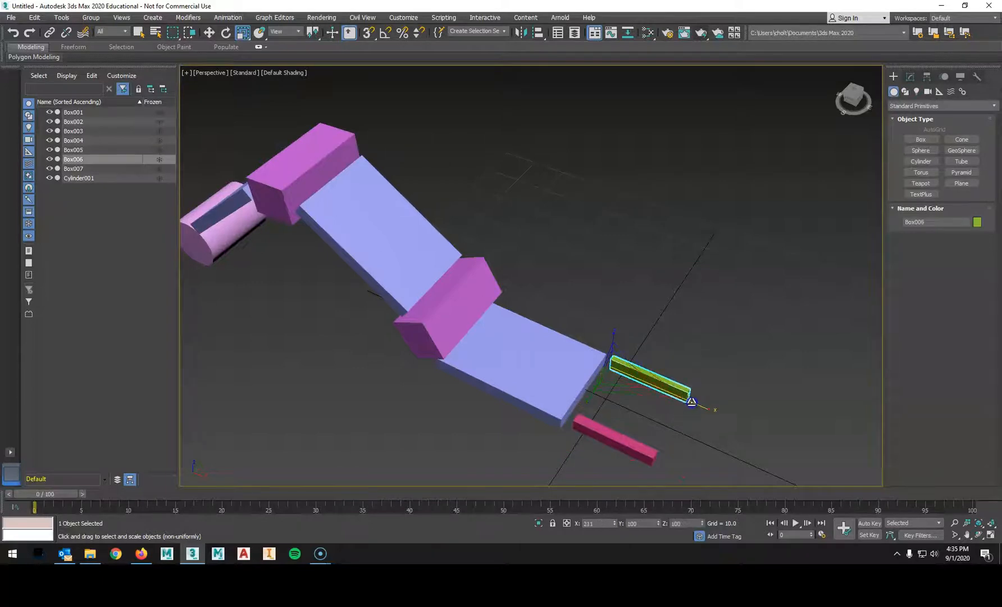
left_click(646, 292)
mouse_move(665, 320)
middle_mouse_down("alt")
mouse_move(603, 305)
mouse_move(667, 312)
middle_mouse_up("alt")
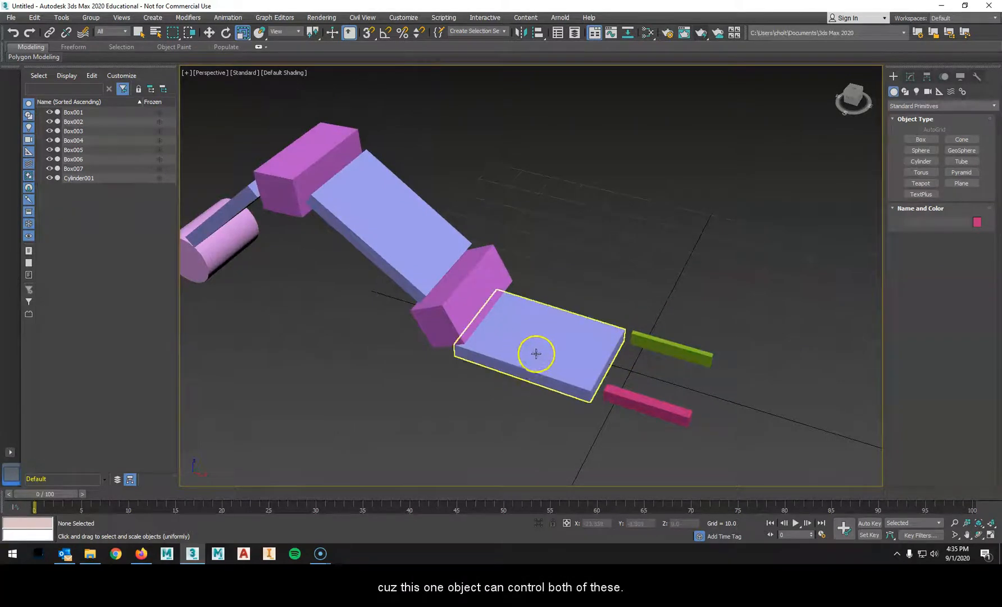
Step: Link Box006 and Box007 to Box005 as their parent with Select and Link
left_click(49, 32)
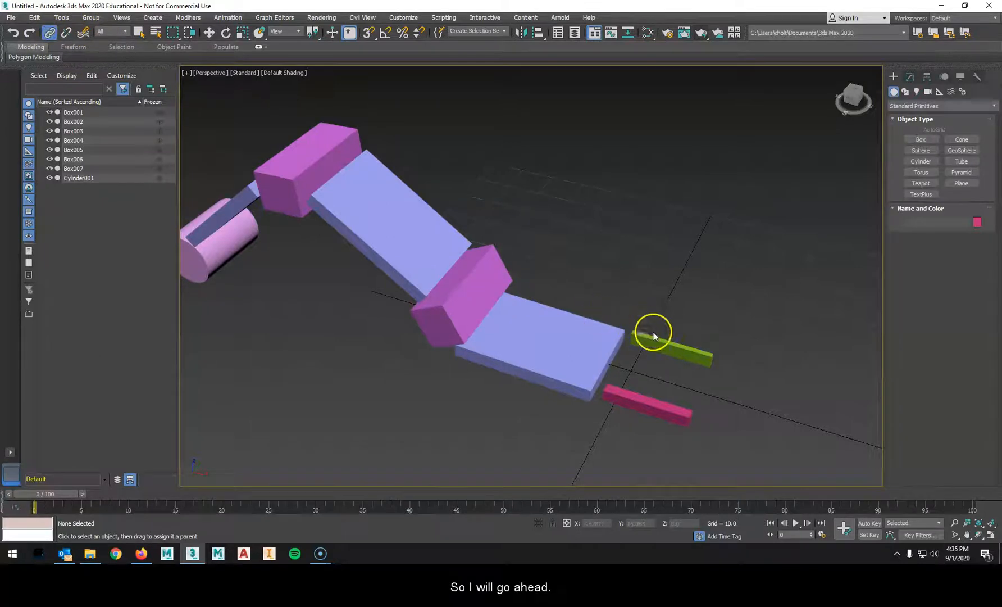
left_click_drag(658, 341, 603, 346)
left_click_drag(639, 395, 597, 355)
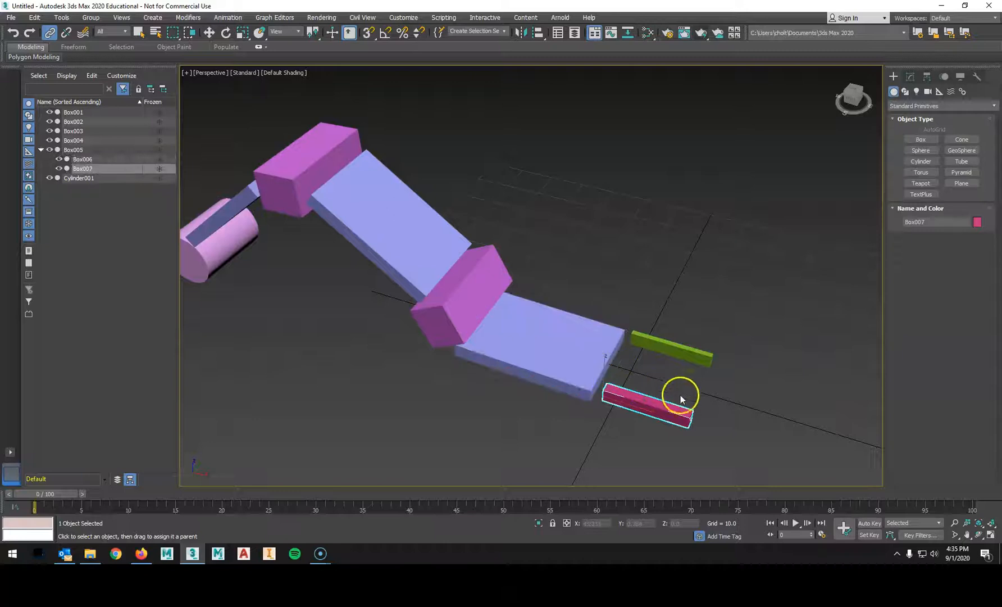
key("w")
left_click(397, 405)
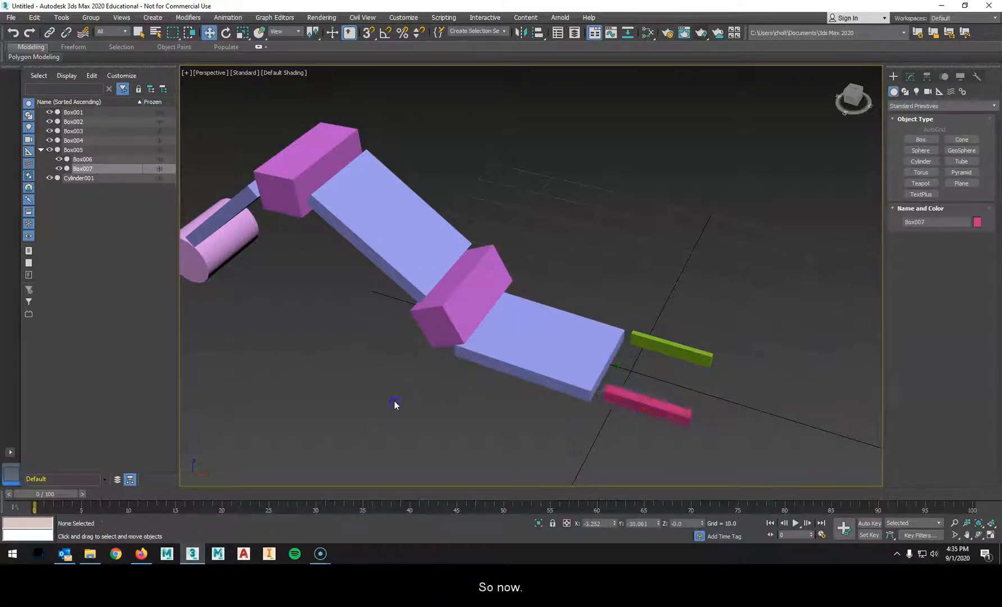
Step: Test the arm by rotating Cylinder001 about -51 degrees around Y, and reset the cylinder's Y rotation
middle_click_drag(396, 405, 419, 388, "alt")
left_click(228, 287)
middle_click_drag(266, 277, 331, 307)
key("e")
left_click_drag(293, 285, 249, 244)
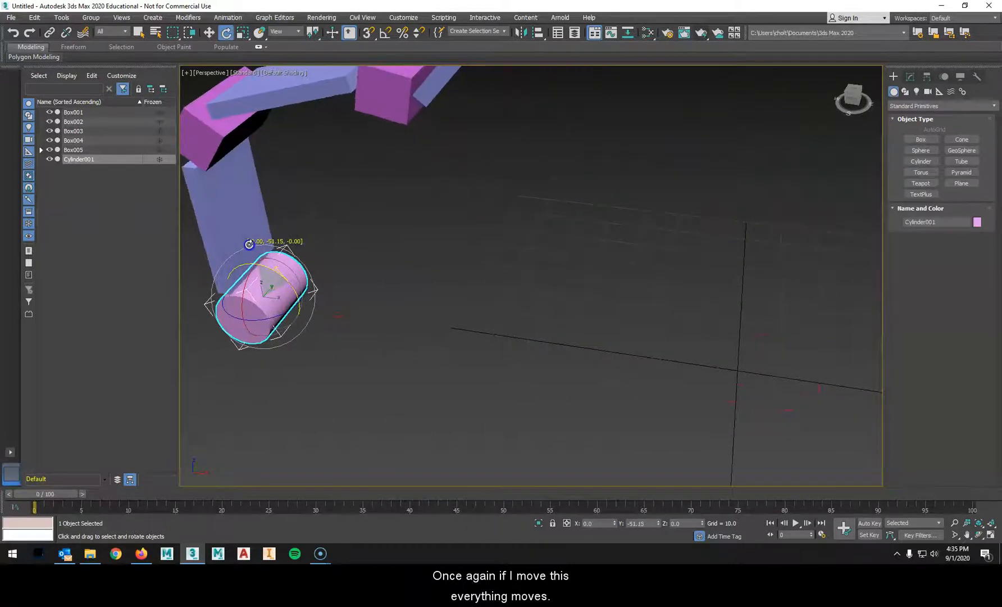
right_click(658, 524)
middle_click_drag(463, 311, 513, 342)
scroll(511, 336, "down", 4)
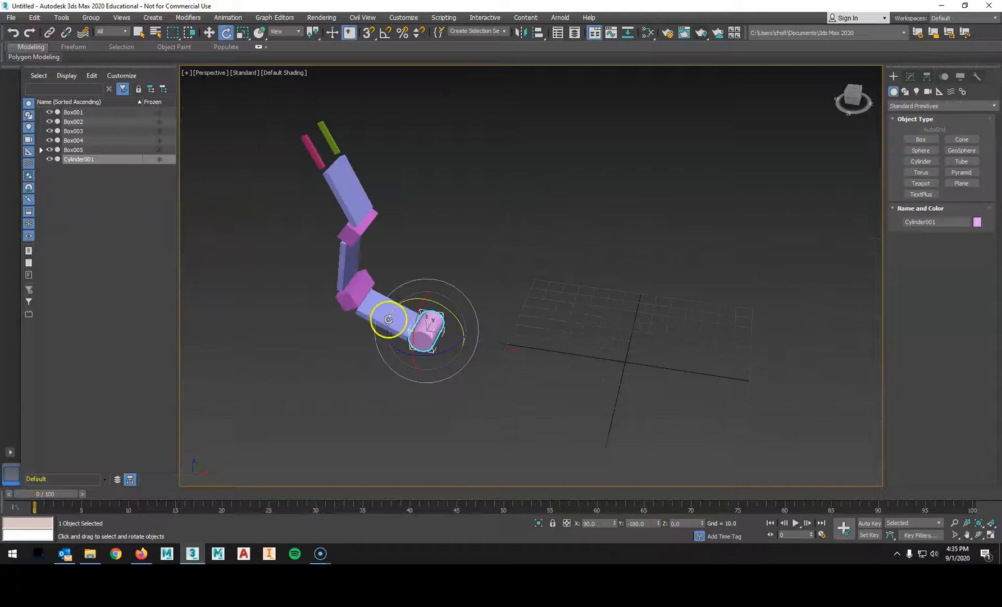
Step: Reset Box001's Y rotation to 0 and move it along X beside Cylinder001
left_click(369, 312)
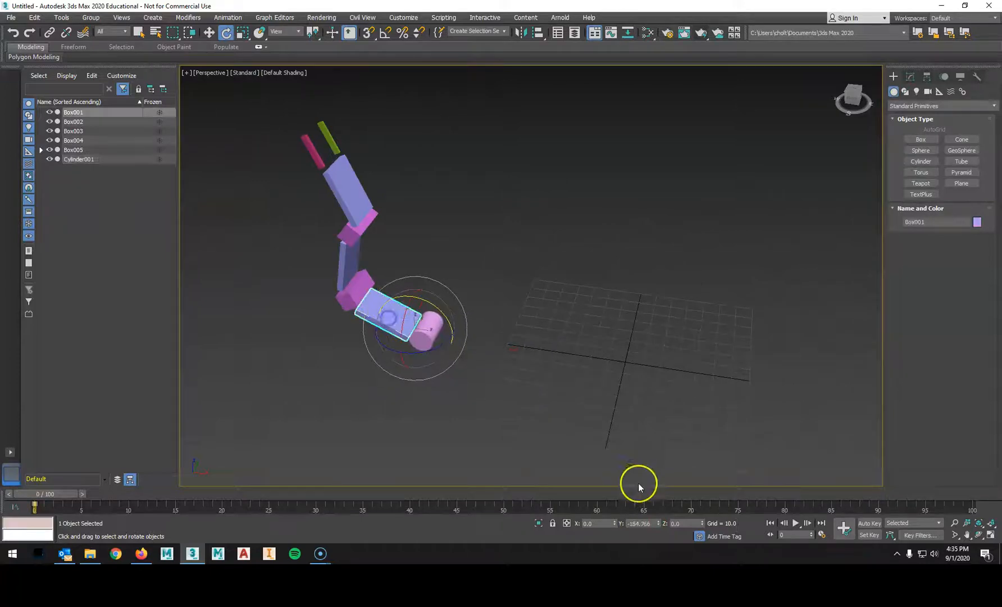
right_click(659, 522)
key("w")
left_click_drag(449, 332, 474, 341)
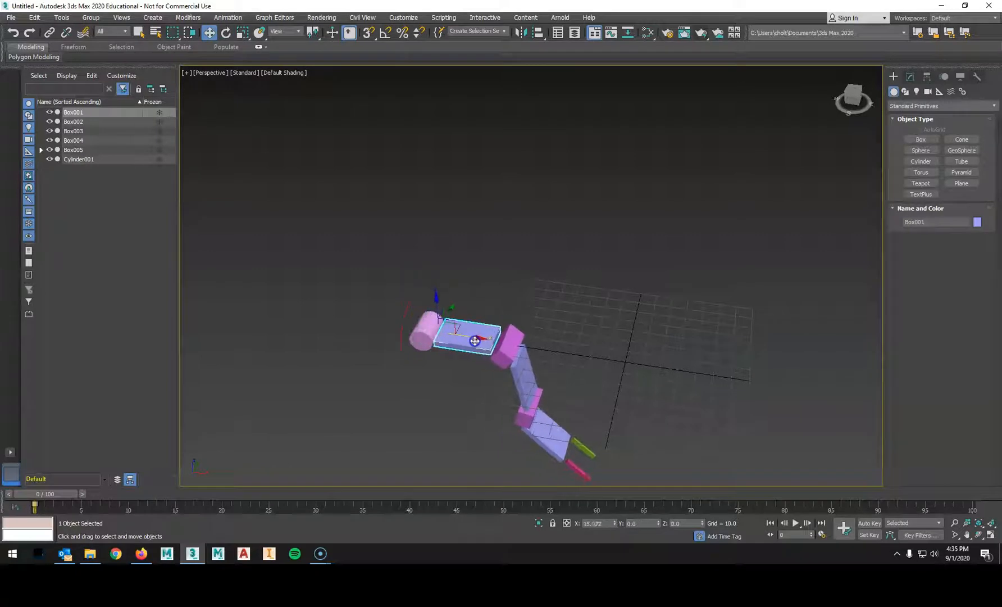
left_click(425, 335)
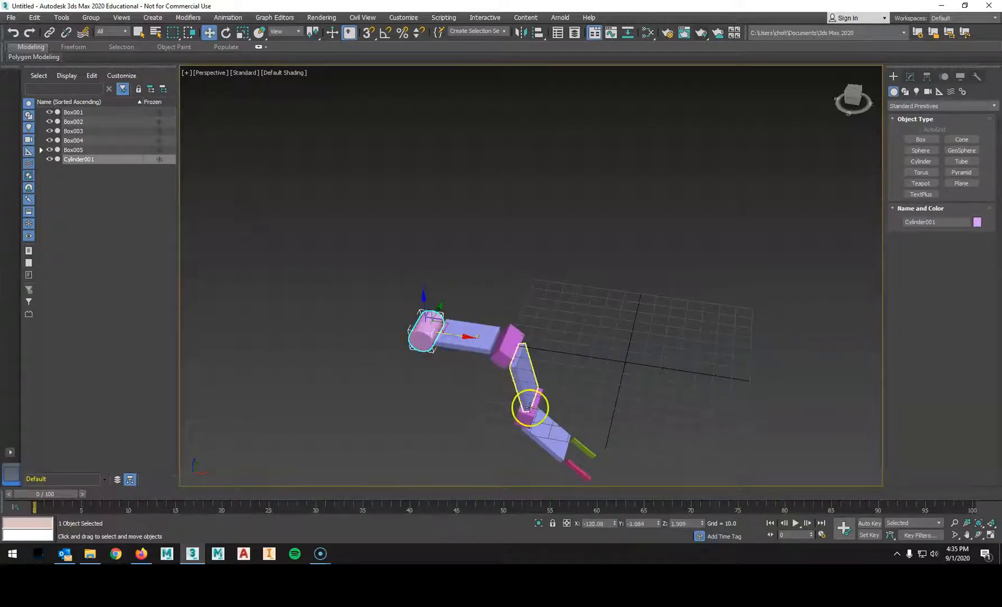
Step: Rotate Box002 around Y, and set the Y rotations of Box002 and Box003 to 0
left_click(510, 345)
key("e")
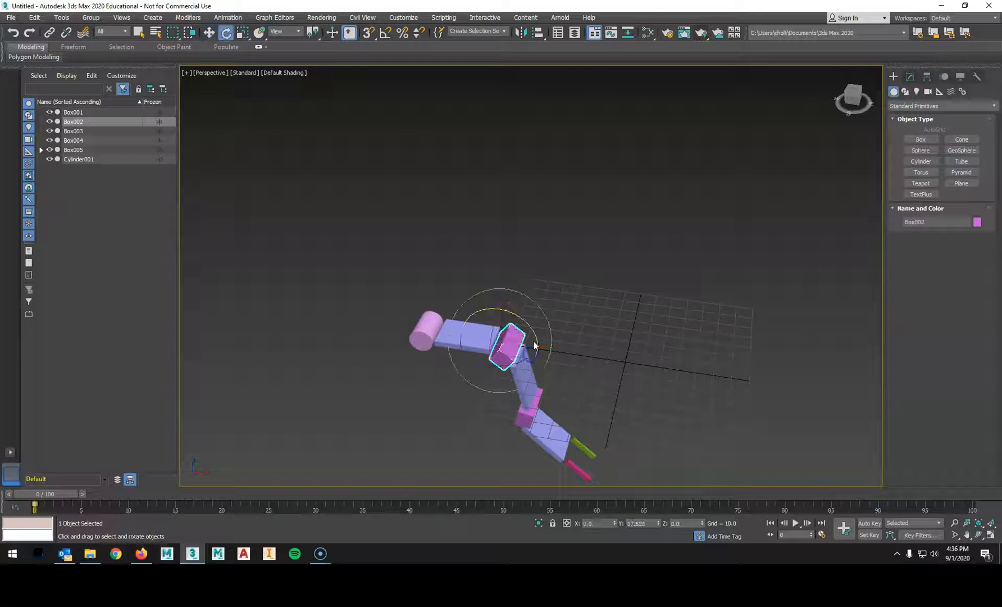
left_click_drag(530, 329, 513, 311)
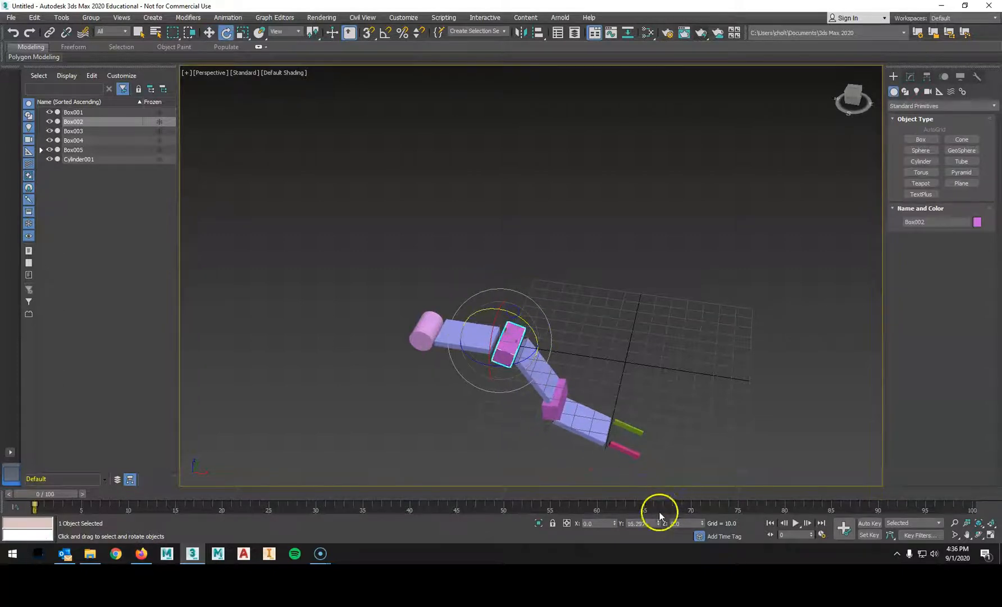
left_click_drag(656, 522, 658, 521)
left_click(551, 385)
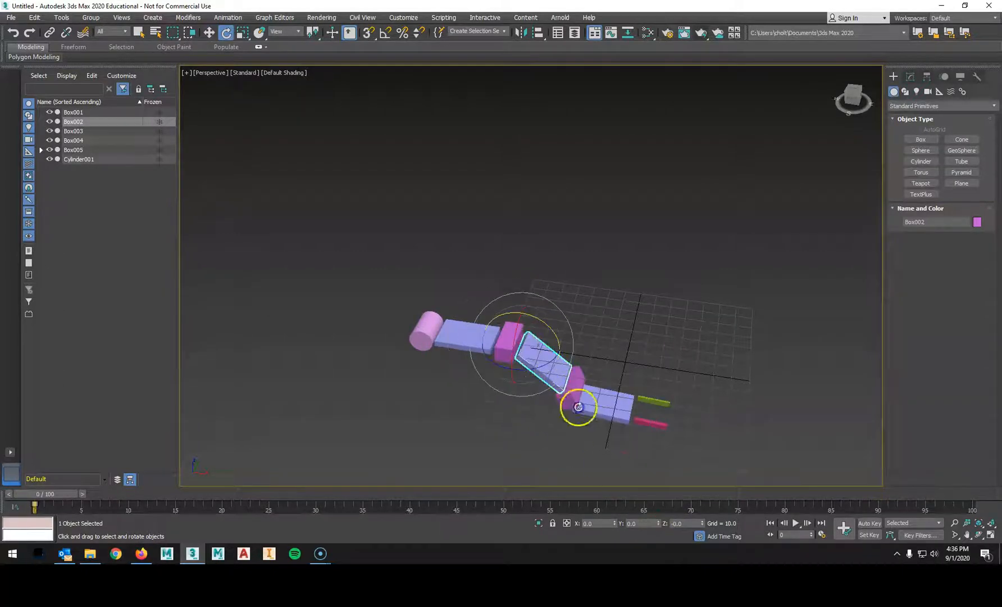
right_click(658, 526)
Step: Set the Y rotations of Box004 and Box005 to 0 to straighten the end of the arm
left_click(589, 353)
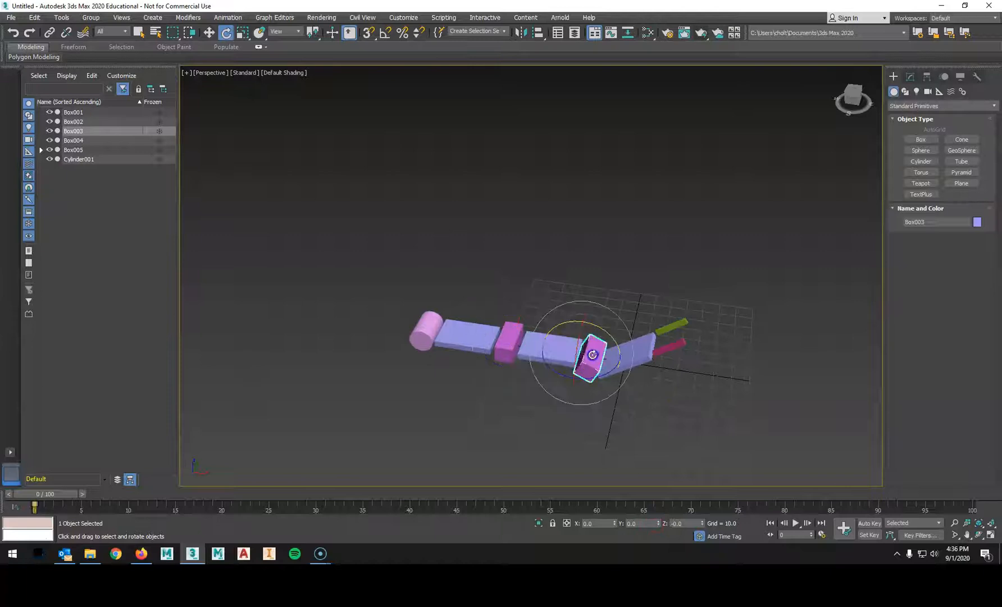
right_click(659, 523)
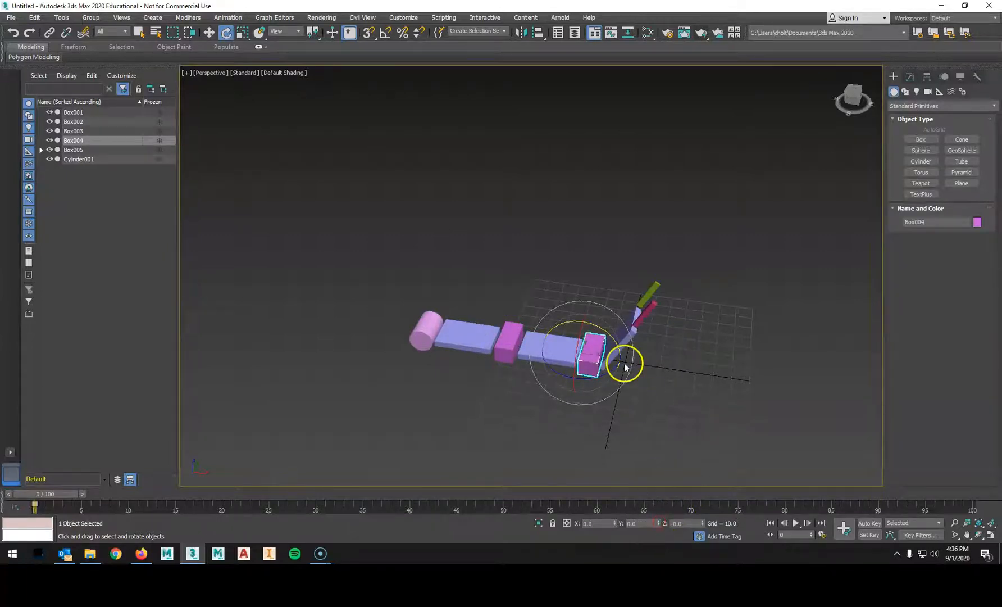
left_click(629, 320)
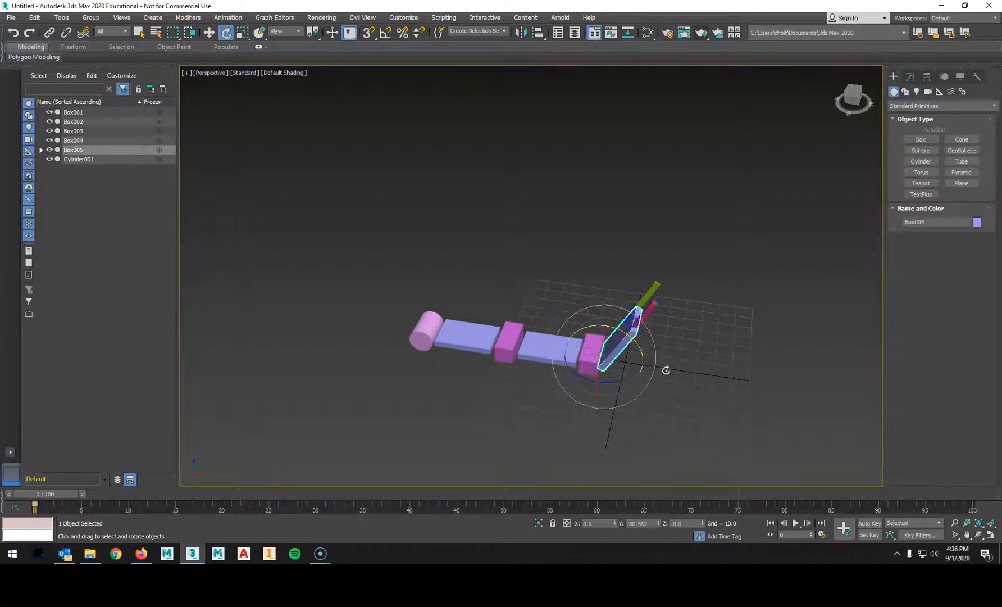
right_click(658, 524)
Step: Examine the finger boxes Box006 and Box007 at the end of the straightened arm
left_click(694, 420)
left_click(682, 377)
key("w")
middle_click_drag(680, 372, 697, 371, "alt")
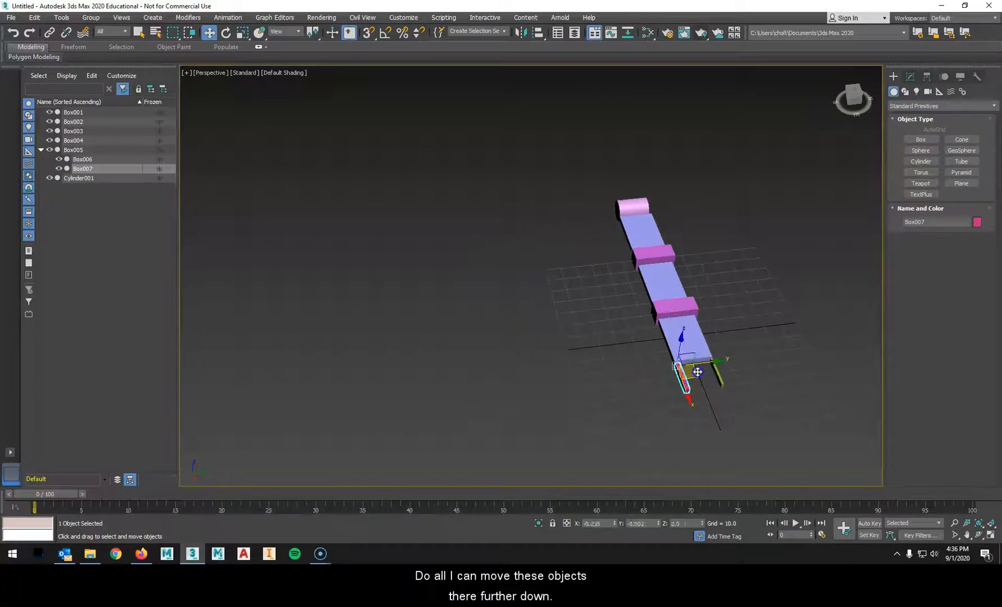
left_click(717, 372)
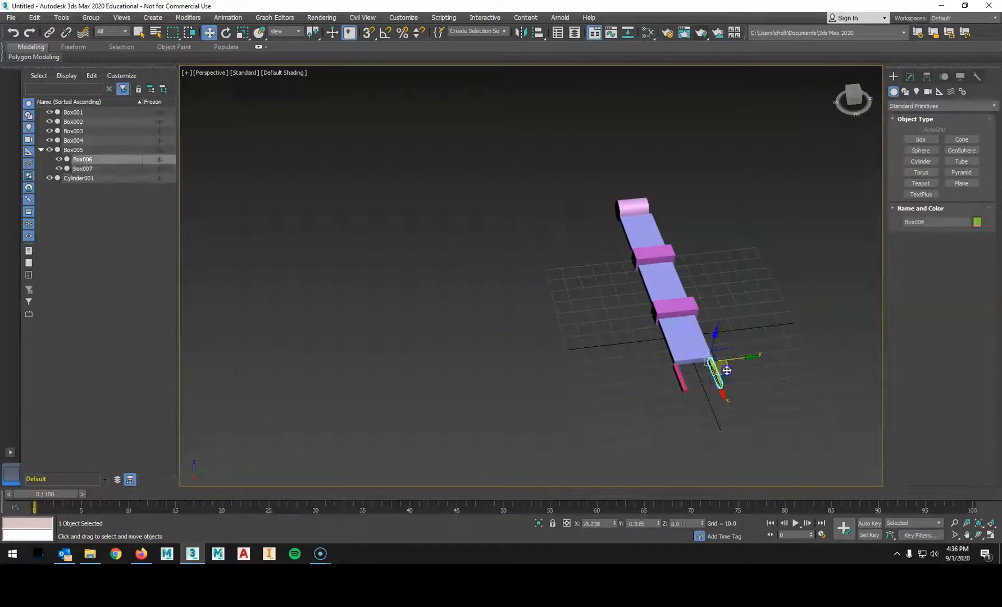
left_click(683, 376)
scroll(653, 373, "up", 4)
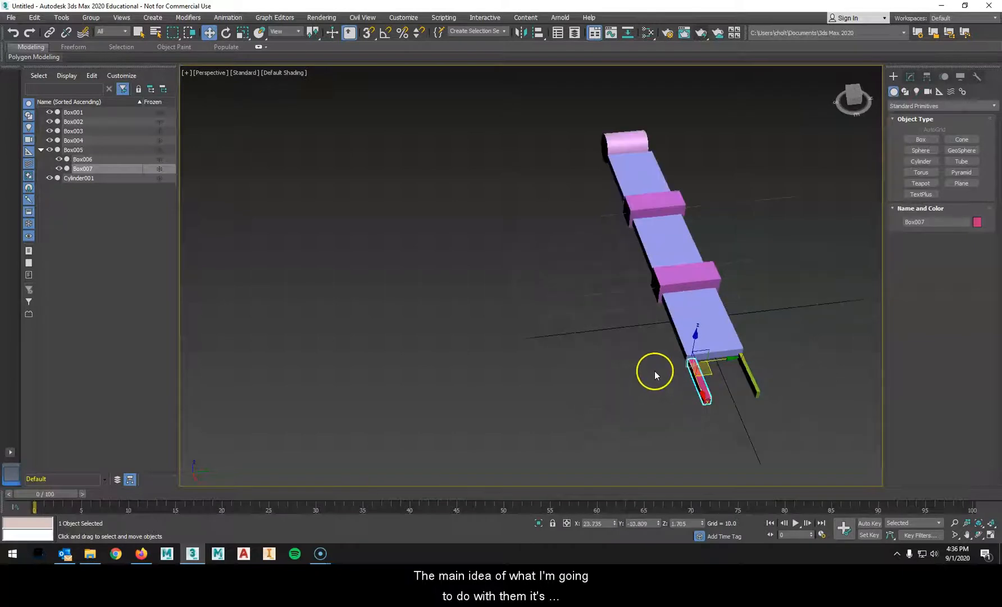
middle_click_drag(636, 331, 660, 332, "alt")
middle_click_drag(572, 289, 578, 345)
scroll(579, 346, "down", 2)
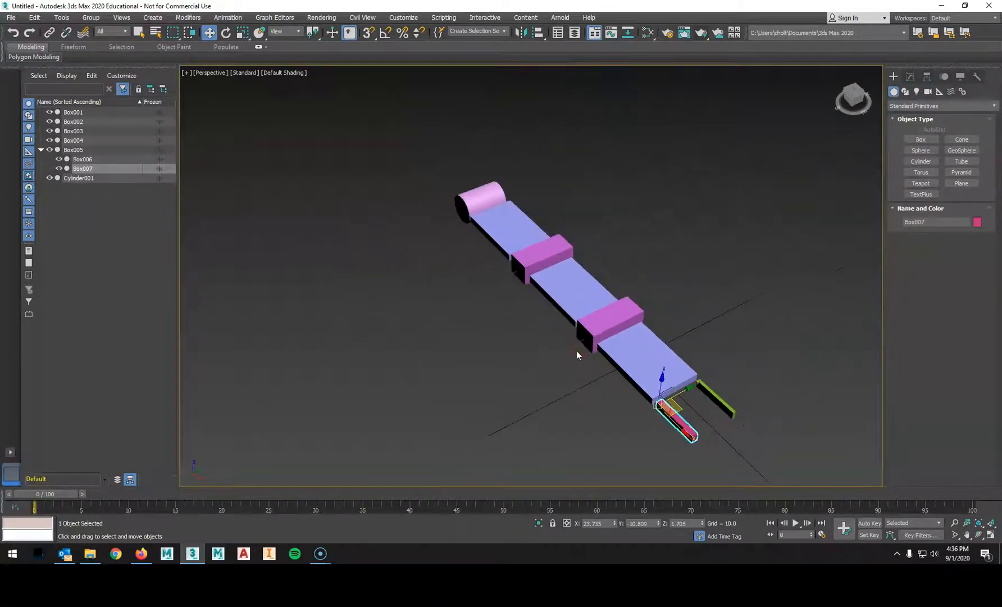
Step: Create a sphere with a radius of about 4.1 on the grid beside the arm
left_click(922, 151)
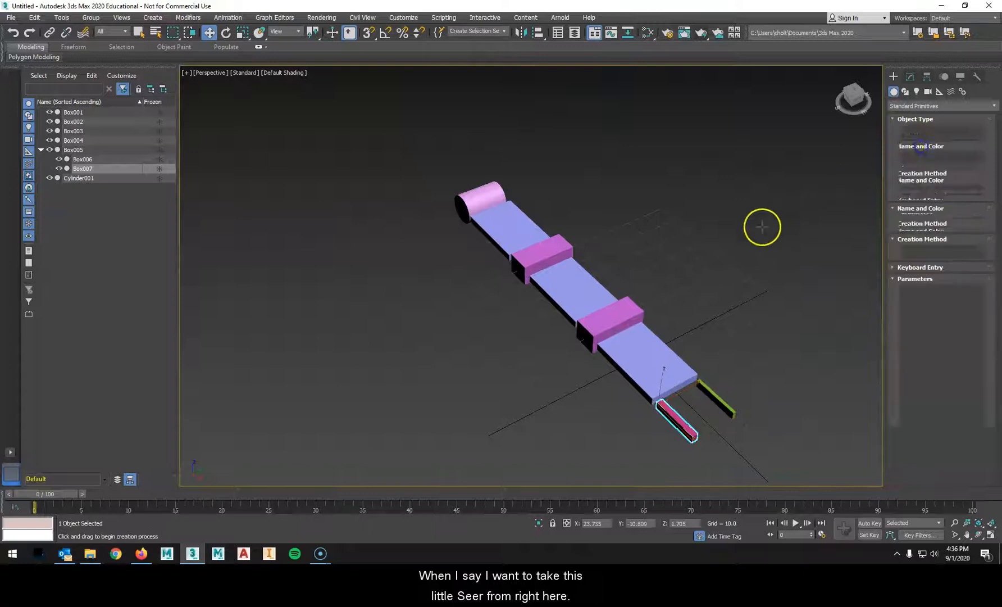
left_click_drag(687, 253, 691, 257)
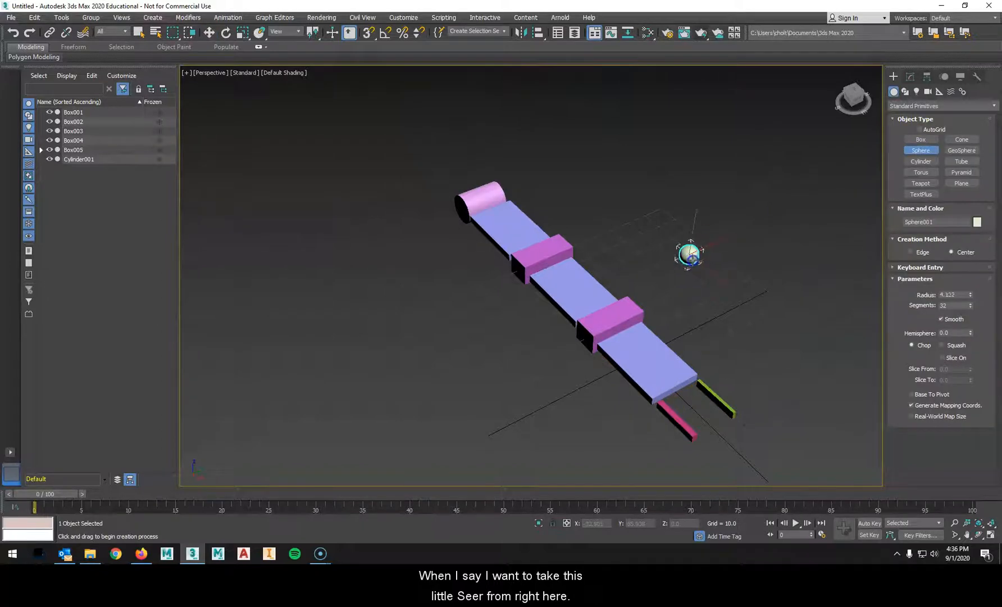
key("w")
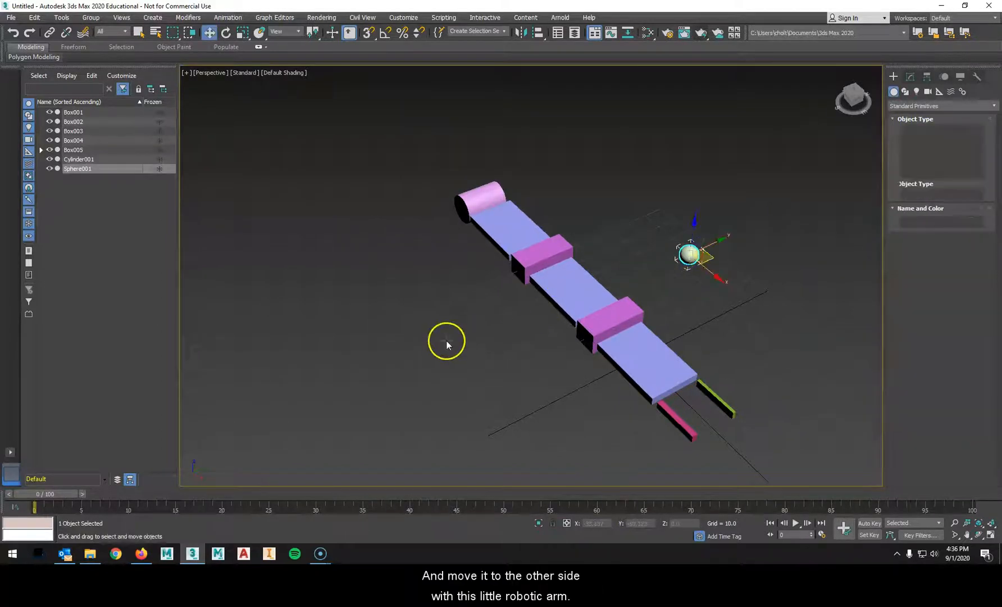
Step: Select all eight parts of the arm without the sphere and set keys for them at frame 0
left_click(479, 205)
key("e")
middle_click_drag(526, 226, 583, 215, "alt")
middle_click_drag(575, 179, 595, 266)
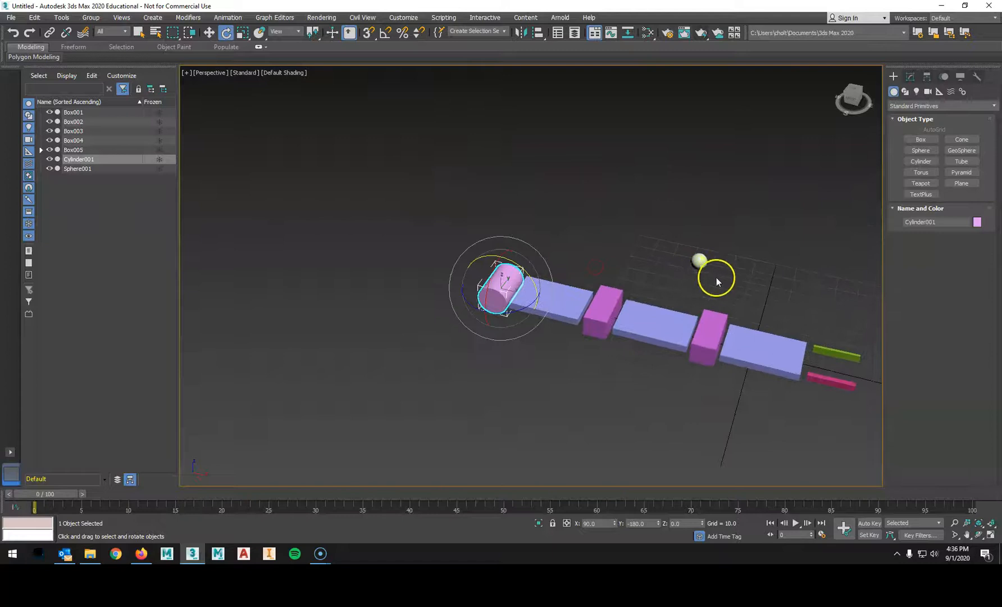
left_click(700, 262)
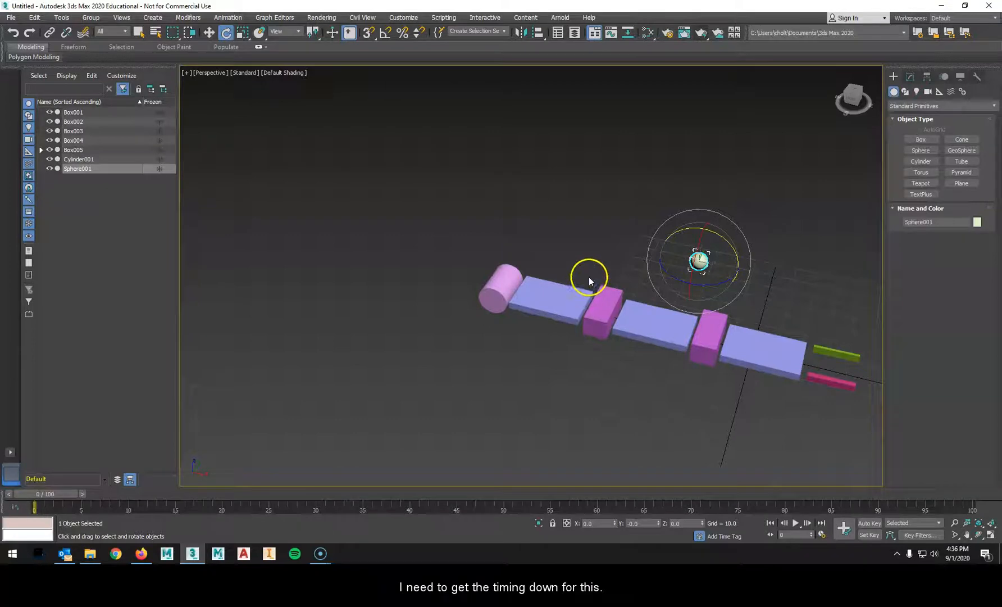
left_click(869, 523)
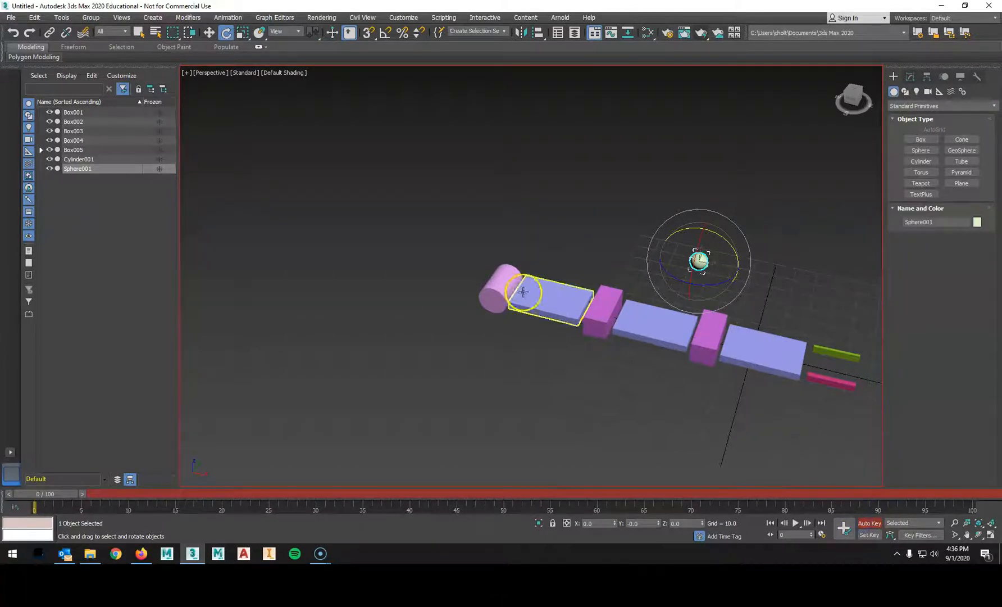
left_click(501, 288)
left_click_drag(847, 422, 440, 285)
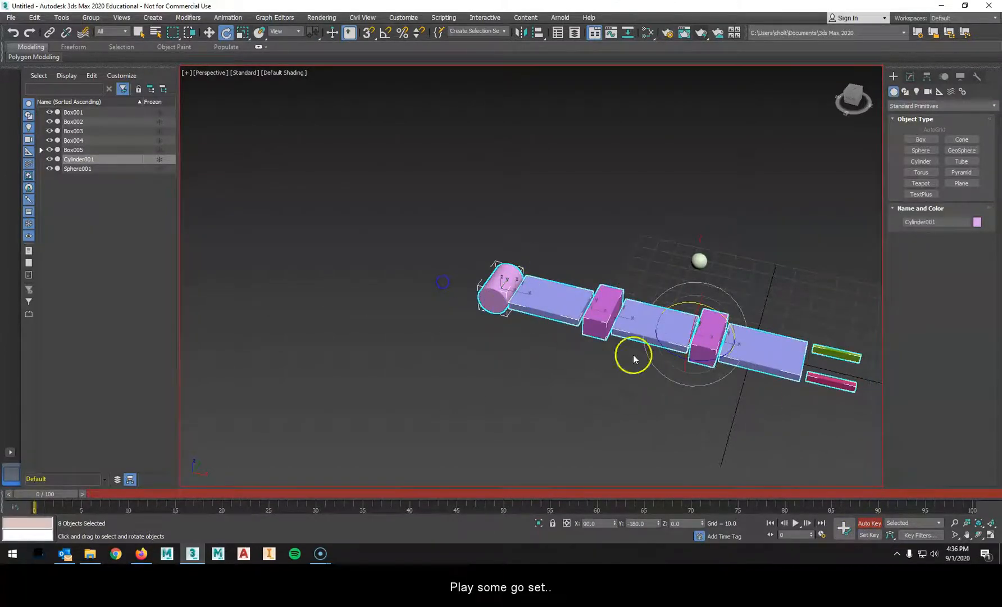
left_click(870, 535)
left_click(849, 532)
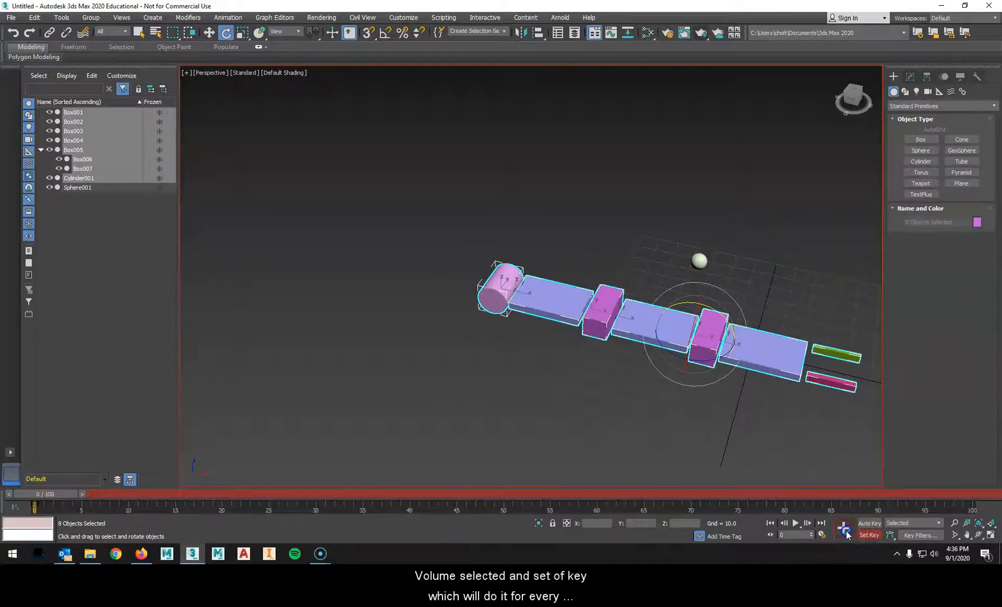
Step: At frame 30, raise the arm by rotating Cylinder001 around Y to about 145.4 degrees with automatic keying
left_click(823, 406)
left_click(830, 382)
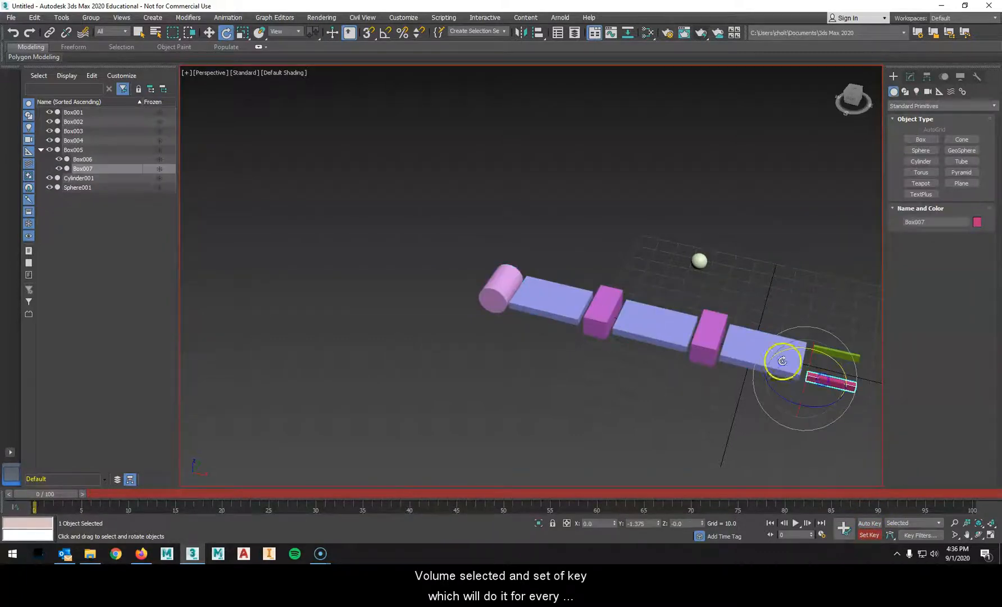
left_click(740, 344)
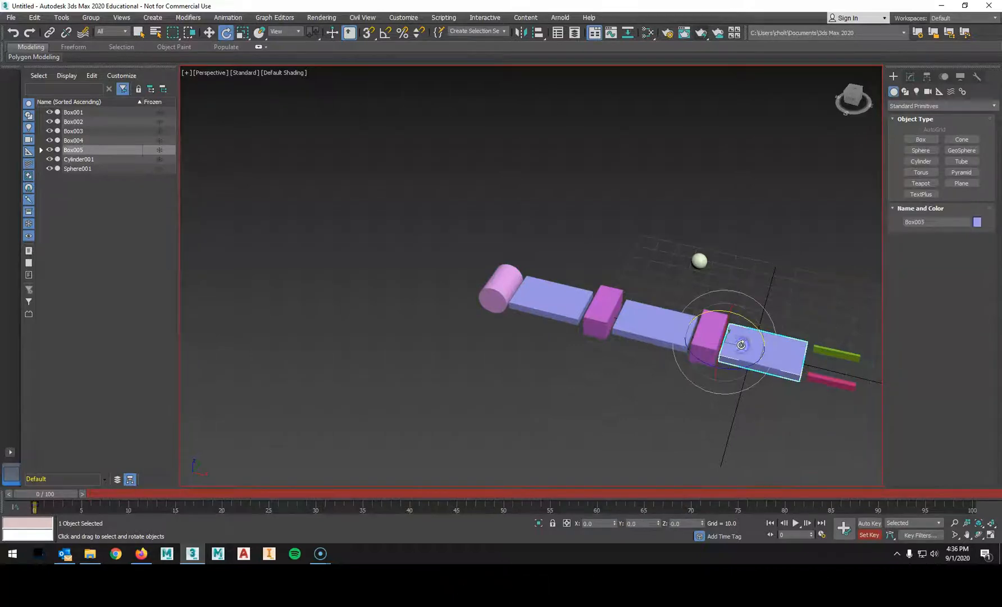
left_click(497, 287)
left_click_drag(55, 494, 329, 499)
left_click_drag(532, 277, 511, 236)
left_click_drag(509, 237, 512, 247)
middle_click_drag(612, 319, 522, 308, "alt")
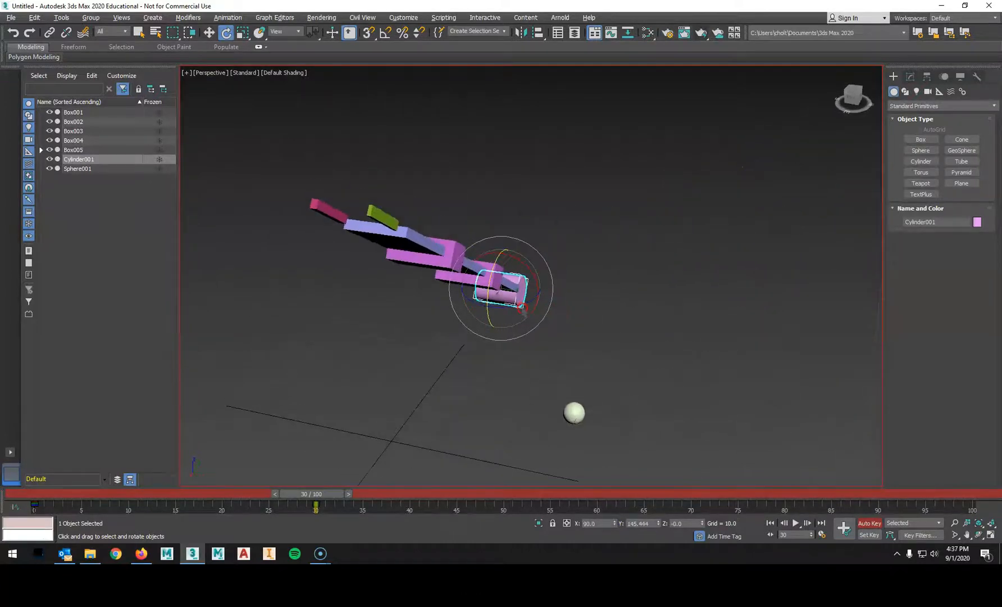
Step: Switch to Set Key mode and set a key for Cylinder001 at frame 30
mouse_move(321, 498)
left_mouse_down()
mouse_move(42, 494)
mouse_move(330, 488)
left_mouse_up()
key("e")
left_click(871, 536)
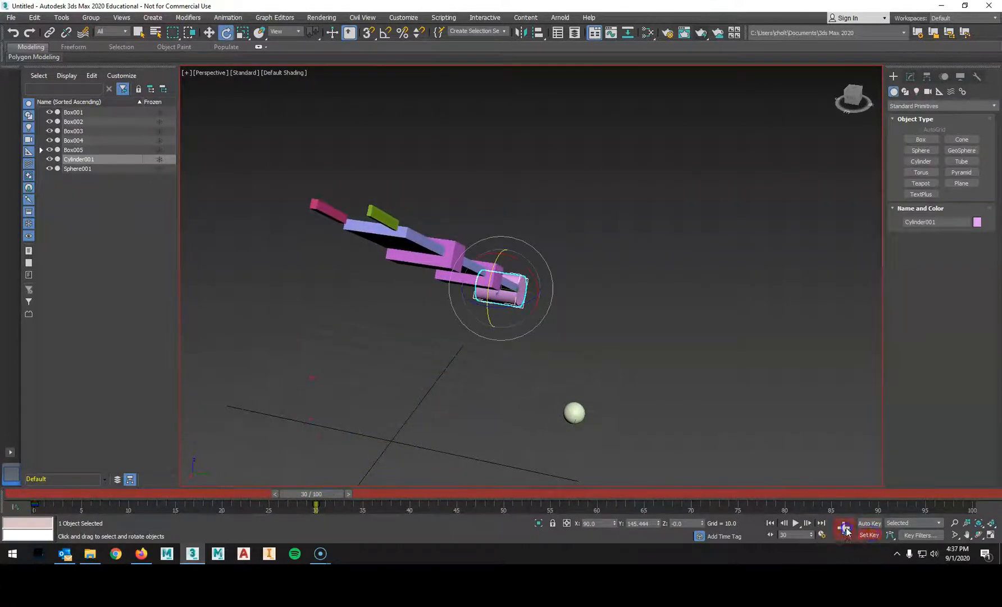
left_click(871, 535)
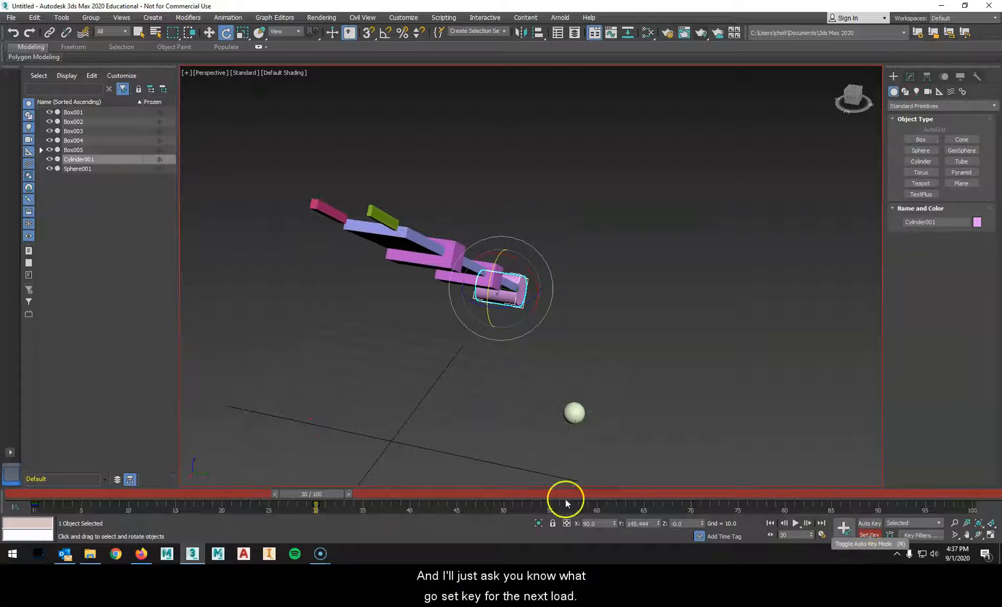
Step: At frame 60, swing the arm by rotating Cylinder001 around Z to about -143.6 degrees, and set a key
left_click_drag(336, 494, 395, 500)
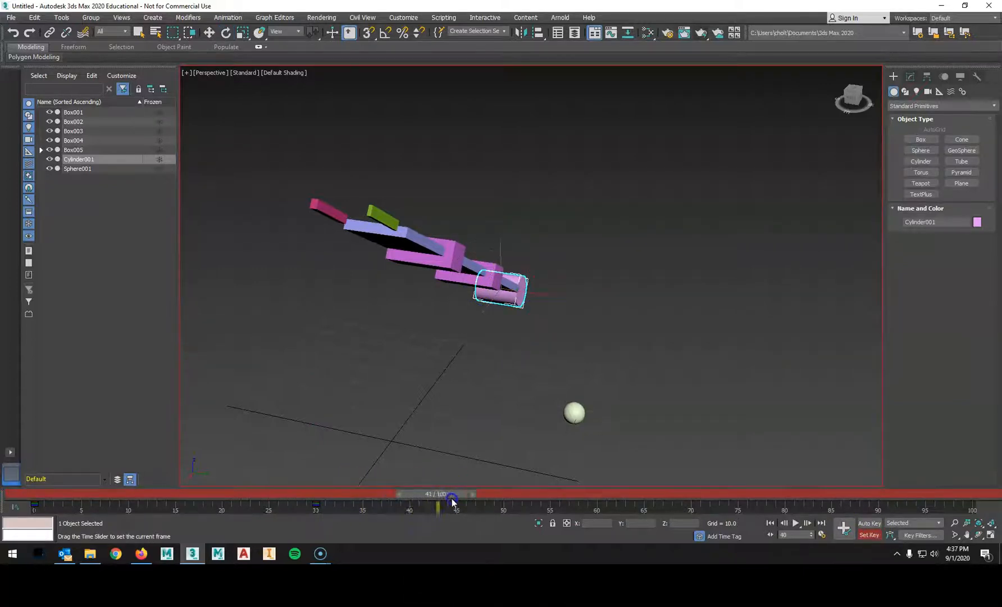
left_click_drag(515, 504, 601, 497)
key("e")
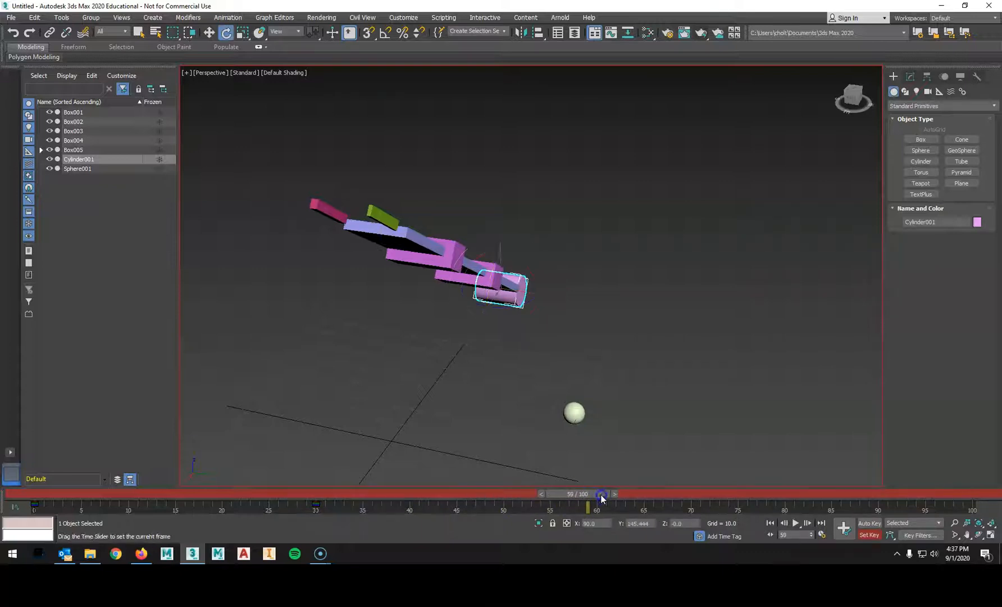
left_click(615, 493)
left_click_drag(521, 303, 549, 305)
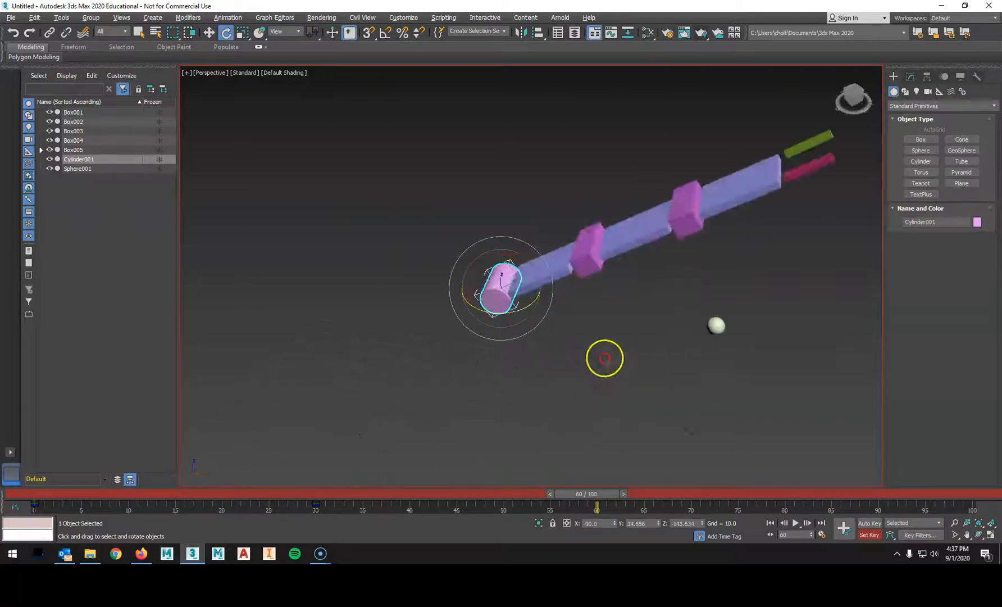
middle_click_drag(605, 358, 619, 353, "alt")
left_click(854, 533)
middle_click_drag(713, 338, 654, 387)
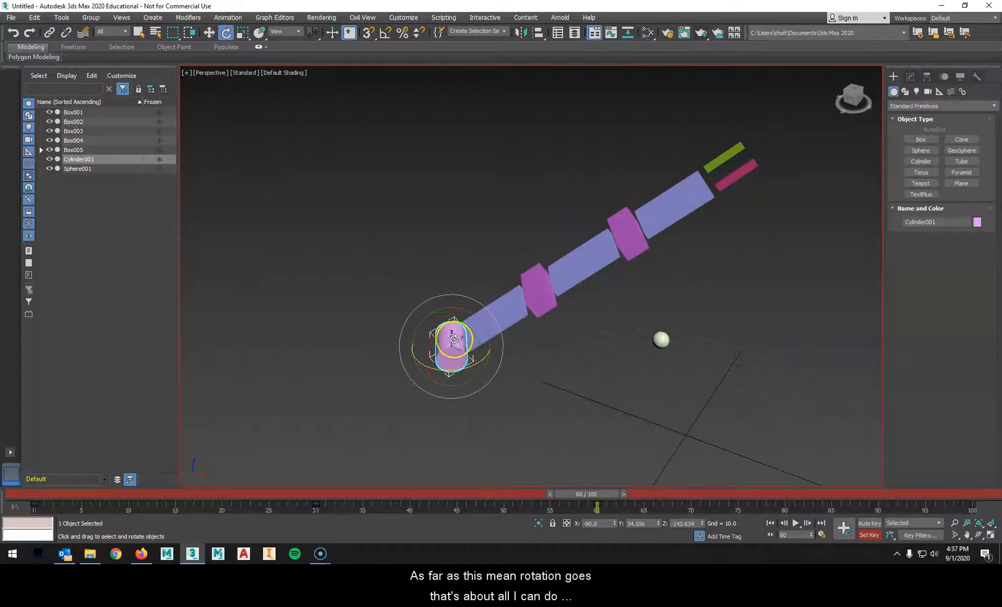
Step: Turn off Set Key mode and try to rotate Box003 in the View reference coordinate system
left_click_drag(454, 326, 458, 352)
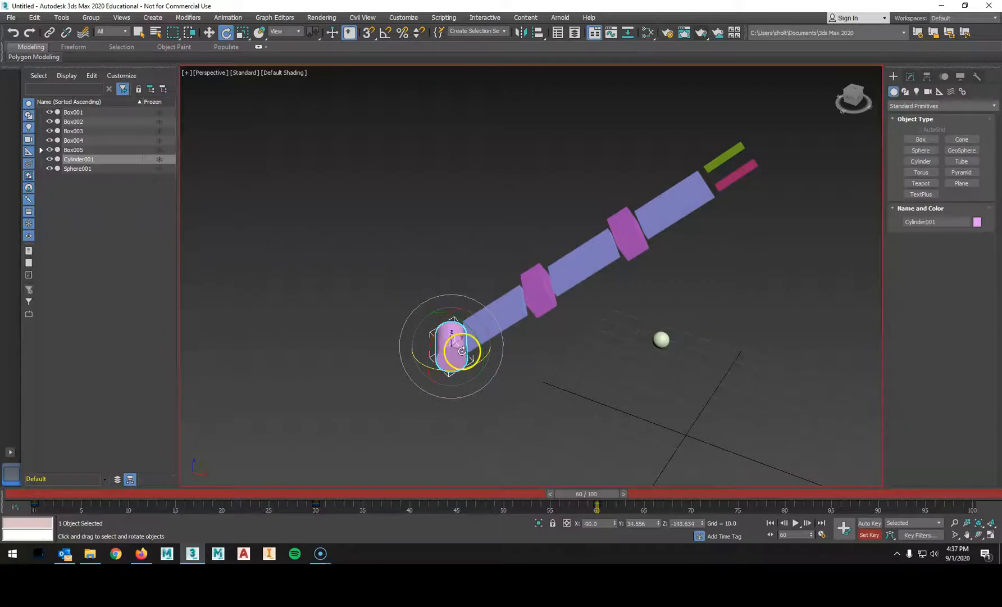
left_click(516, 297)
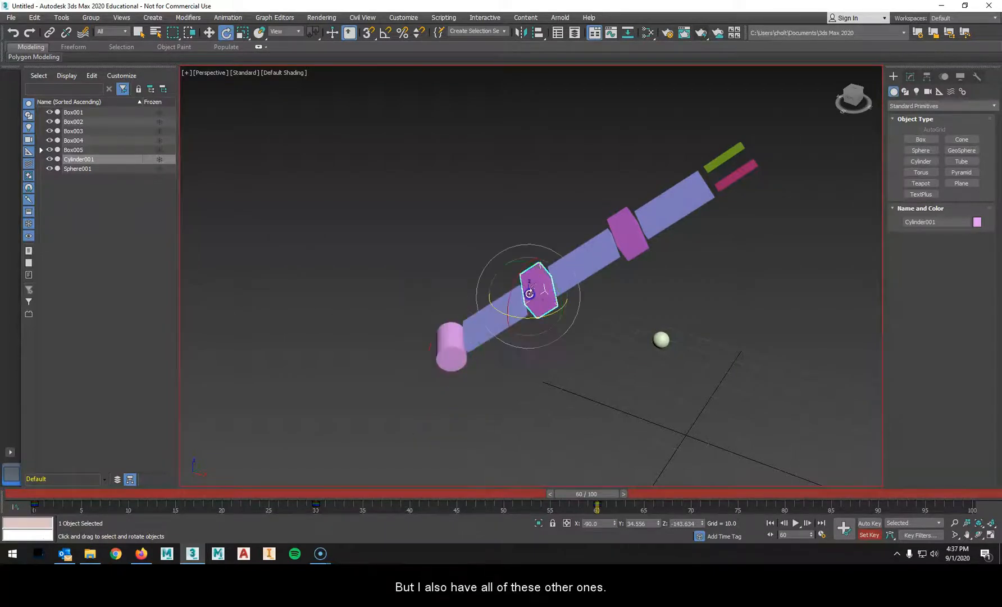
left_click(579, 267)
middle_click_drag(606, 406, 557, 414, "alt")
left_click(874, 535)
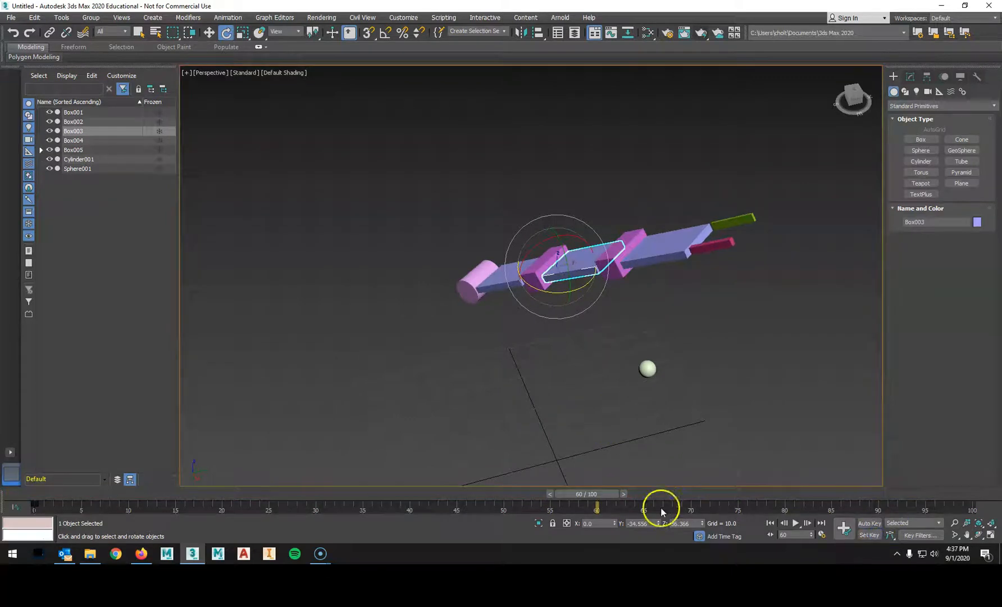
middle_click_drag(626, 436, 404, 394, "alt")
left_click_drag(612, 296, 600, 265)
right_click(600, 267)
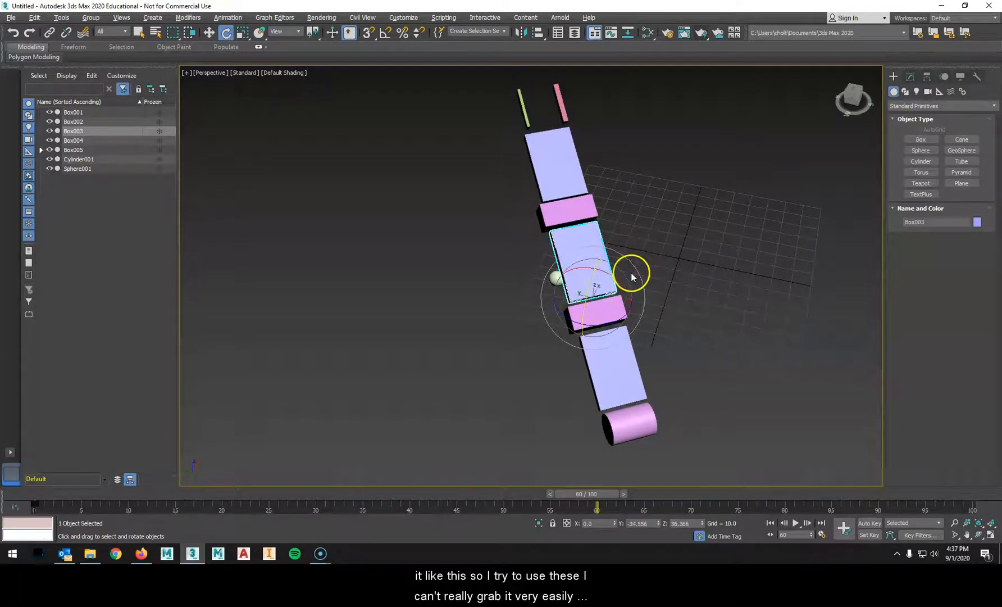
Step: Set the reference coordinate system for rotation to Local, after trying Parent
left_click(298, 33)
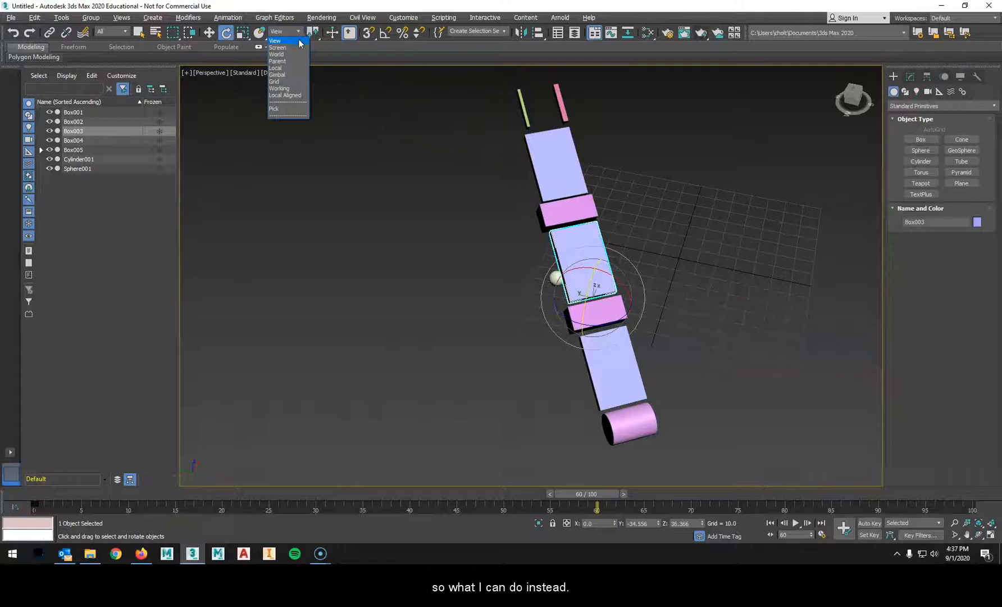
left_click(294, 68)
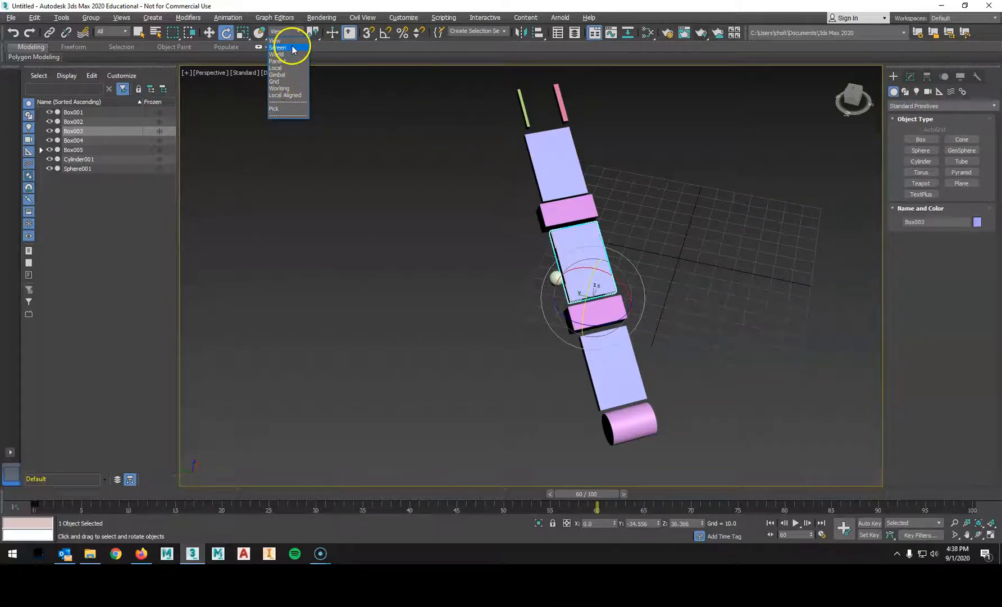
left_click(292, 61)
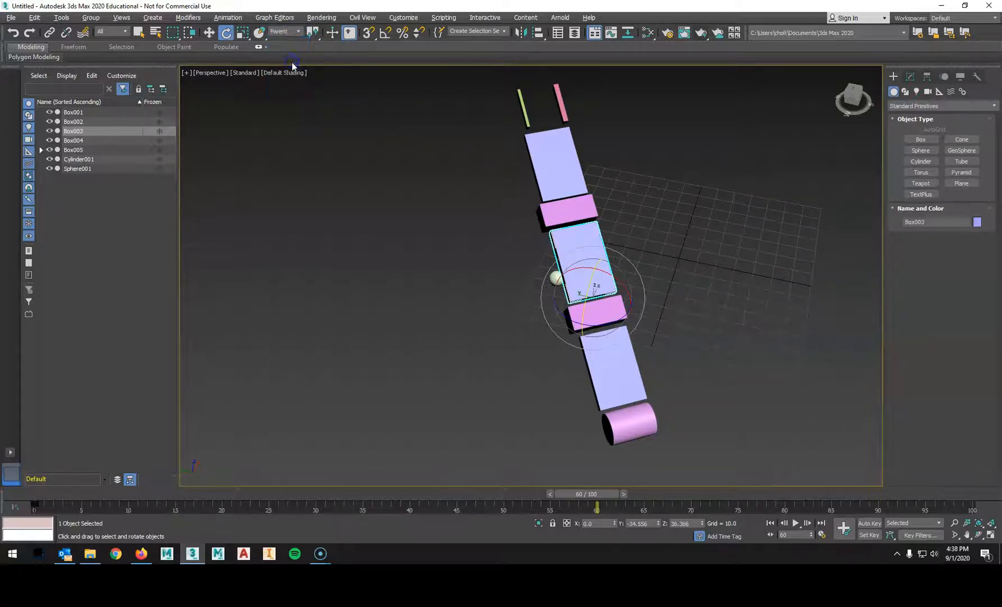
left_click(299, 32)
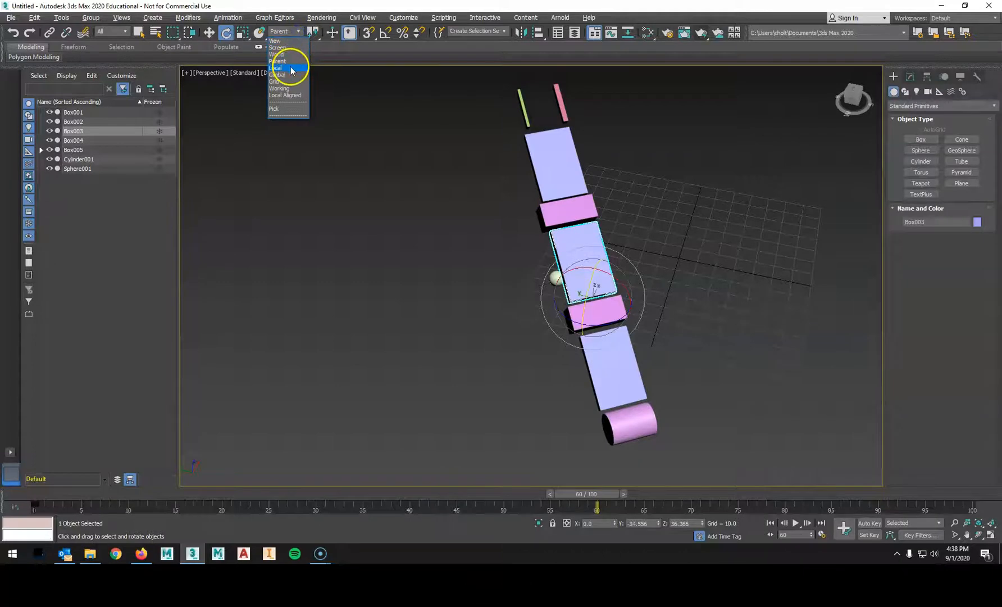
left_click(292, 68)
left_click(287, 31)
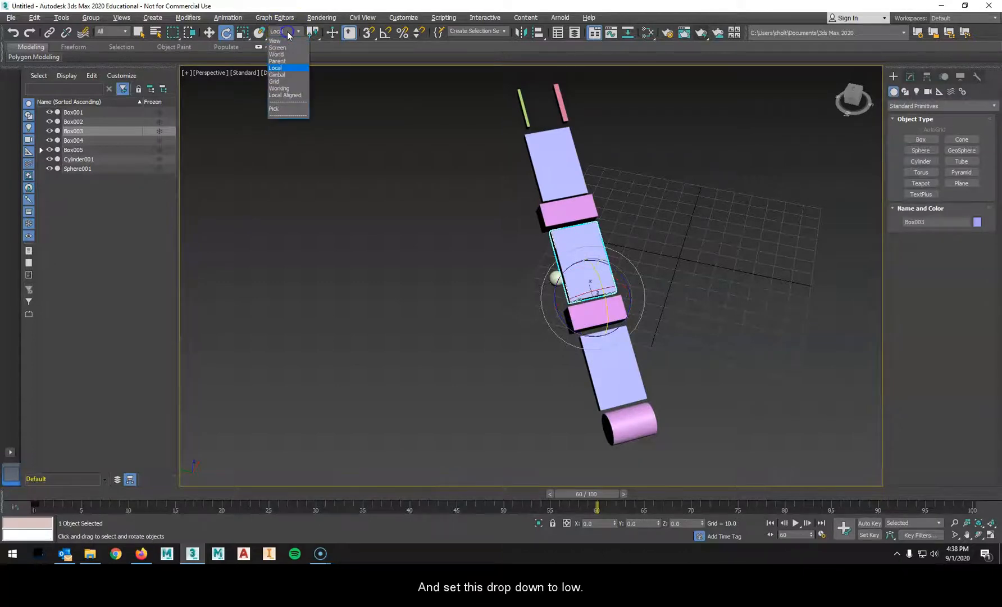
left_click(431, 240)
Step: Check the local rotation axes of Box003 and Cylinder001 from several angles
left_click(601, 292)
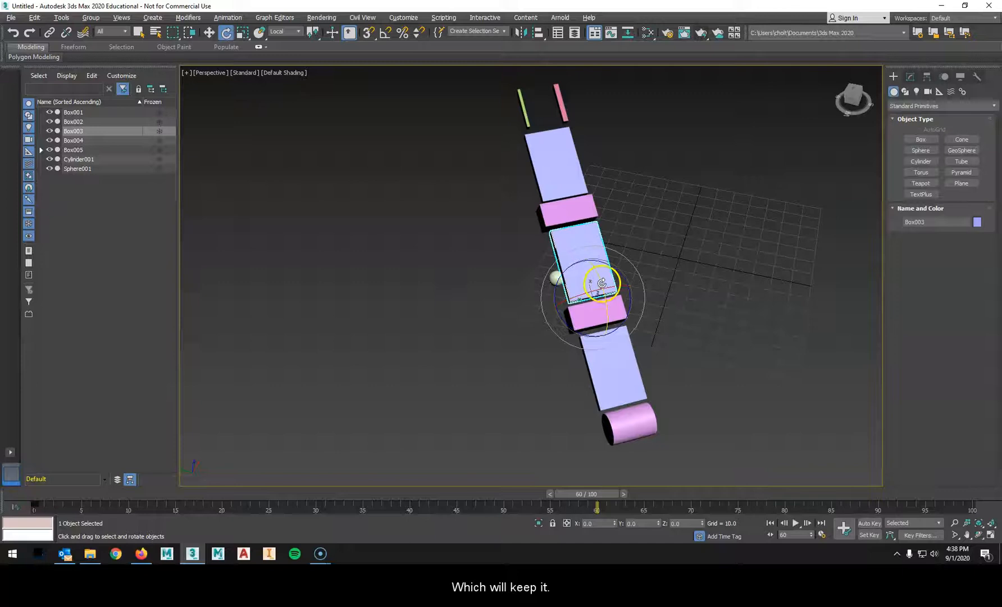
middle_click_drag(710, 285, 663, 292, "alt")
middle_click_drag(552, 276, 643, 296, "alt")
left_click(492, 392)
middle_click_drag(544, 400, 505, 355, "alt")
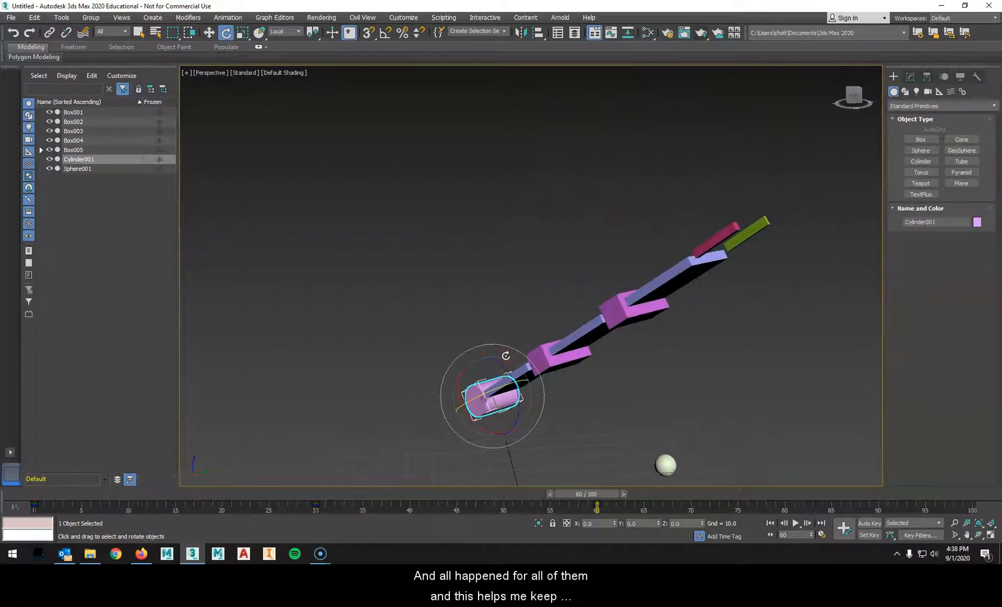
middle_click_drag(606, 298, 649, 297, "alt")
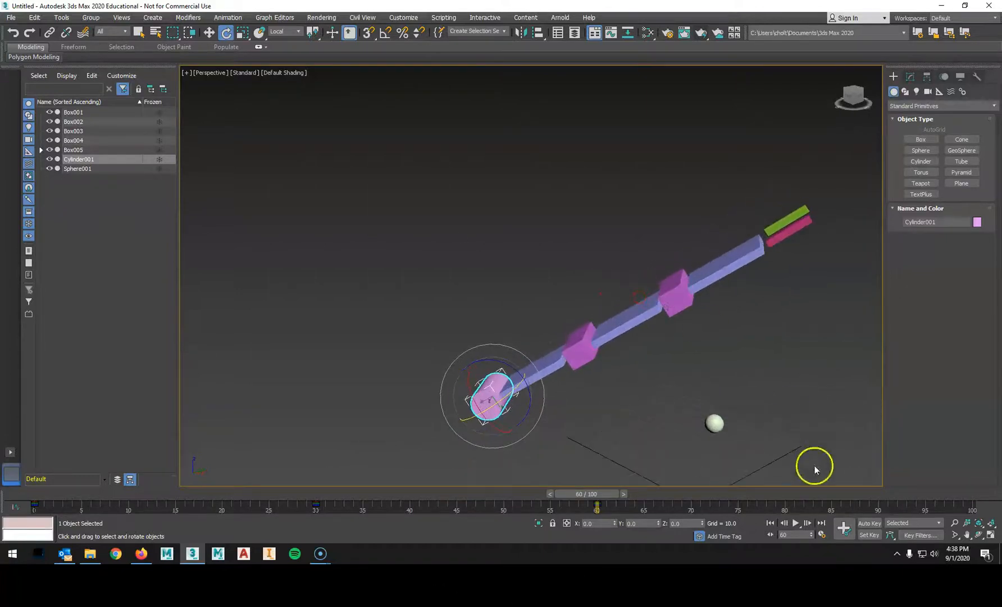
Step: Turn on Set Key mode and try to rotate the arm joint Box004 around its local Y axis at frame 64
left_click(880, 537)
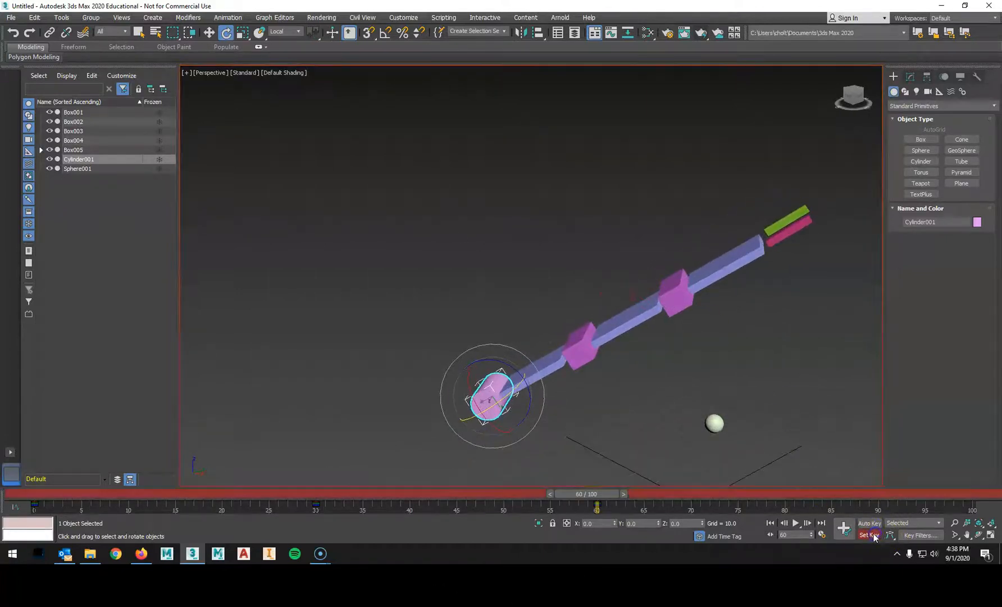
left_click(577, 347)
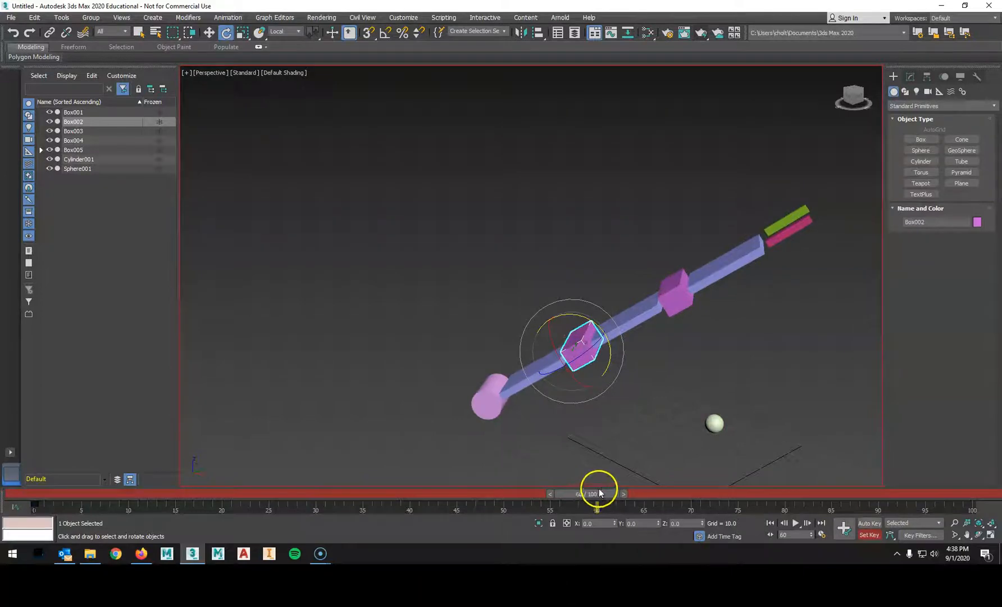
left_click_drag(566, 487, 610, 493)
key("e")
left_click(681, 282)
left_click_drag(681, 283, 692, 247)
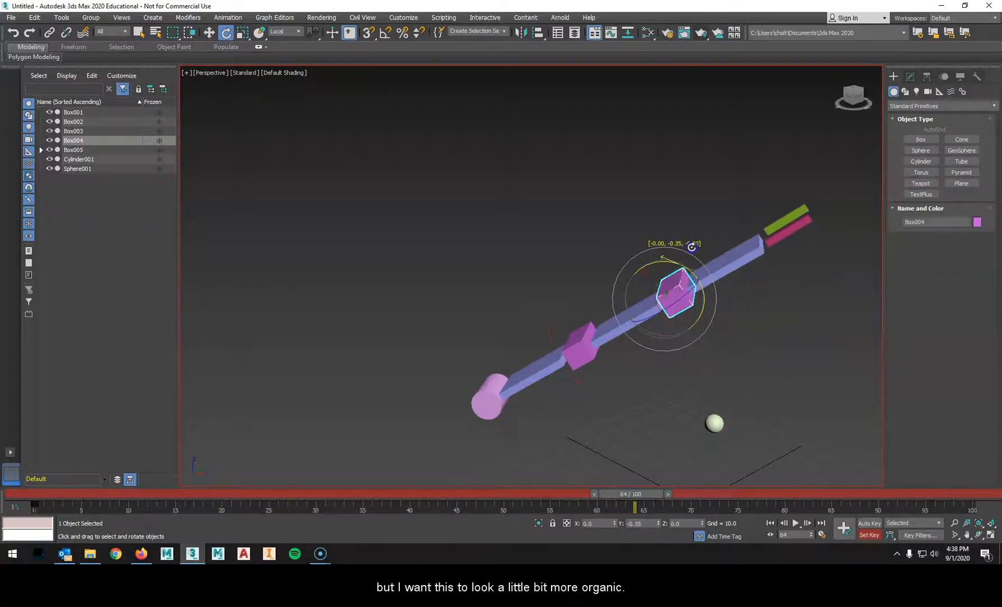
Step: At frame 60, rotate Cylinder001 to raise the whole arm higher above the sphere, and set a key
left_click(479, 400)
mouse_move(609, 492)
left_mouse_down()
mouse_move(622, 490)
mouse_move(577, 493)
mouse_move(590, 492)
left_mouse_up()
left_click_drag(509, 364, 493, 352)
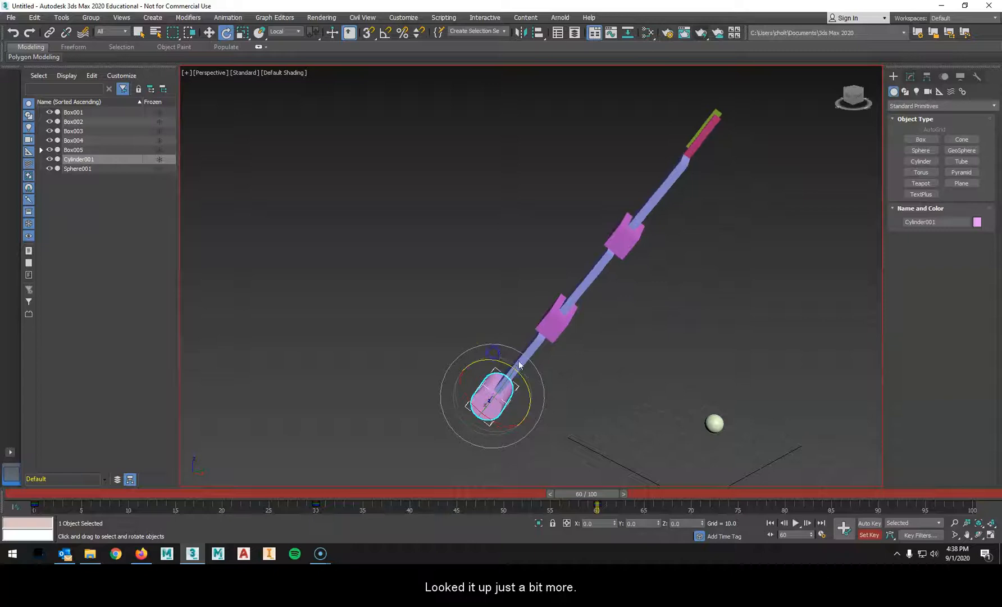
left_click(845, 534)
left_click_drag(603, 493, 701, 493)
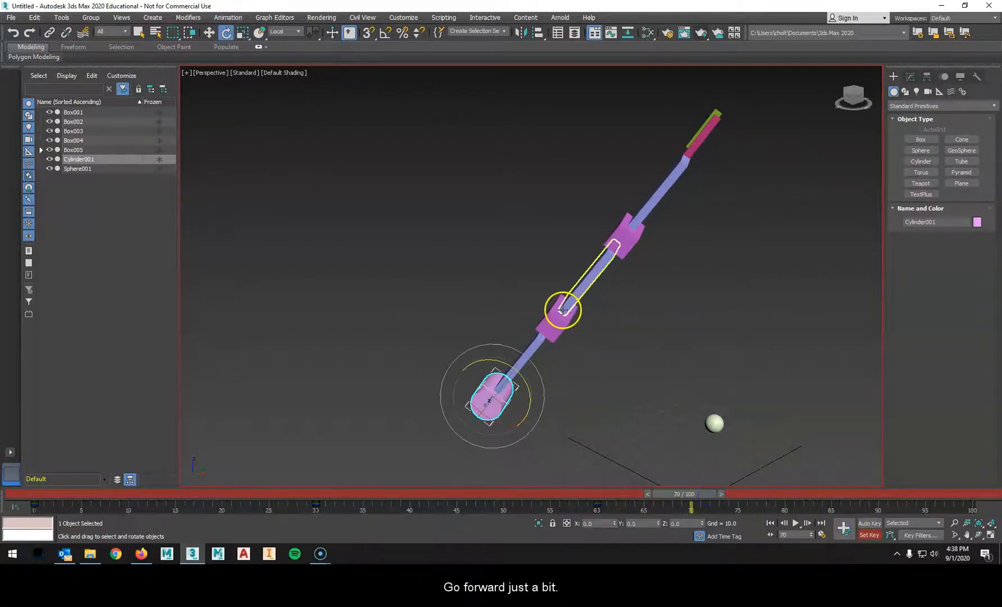
left_click(563, 309)
left_click(541, 320)
left_click(553, 320)
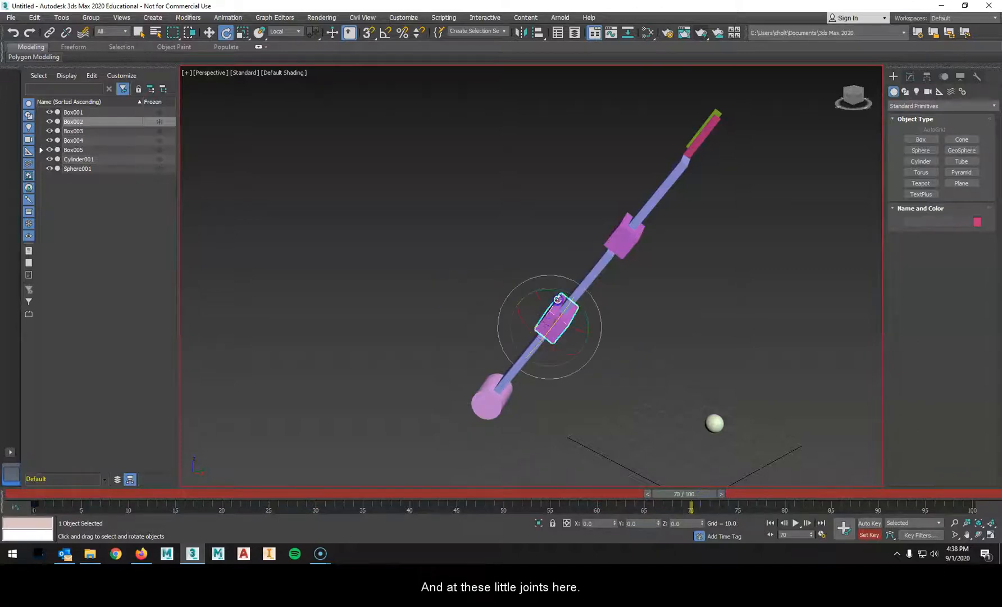
left_click_drag(564, 291, 578, 315)
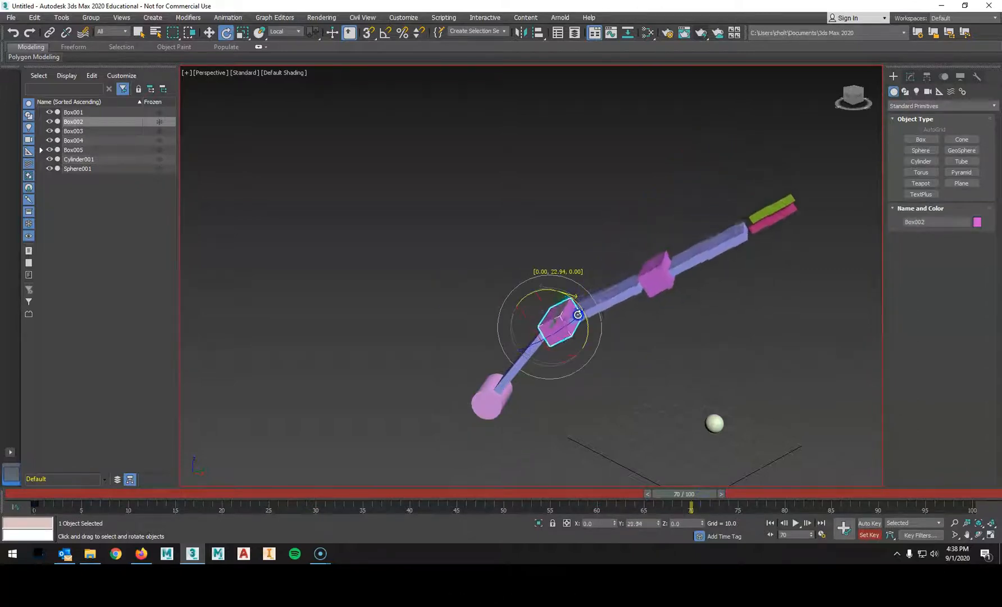
Step: Set keys for the unbent joint Box002 at frames 59 and 60 to fix its starting pose
mouse_move(685, 494)
left_mouse_down()
mouse_move(300, 474)
mouse_move(621, 486)
left_mouse_up()
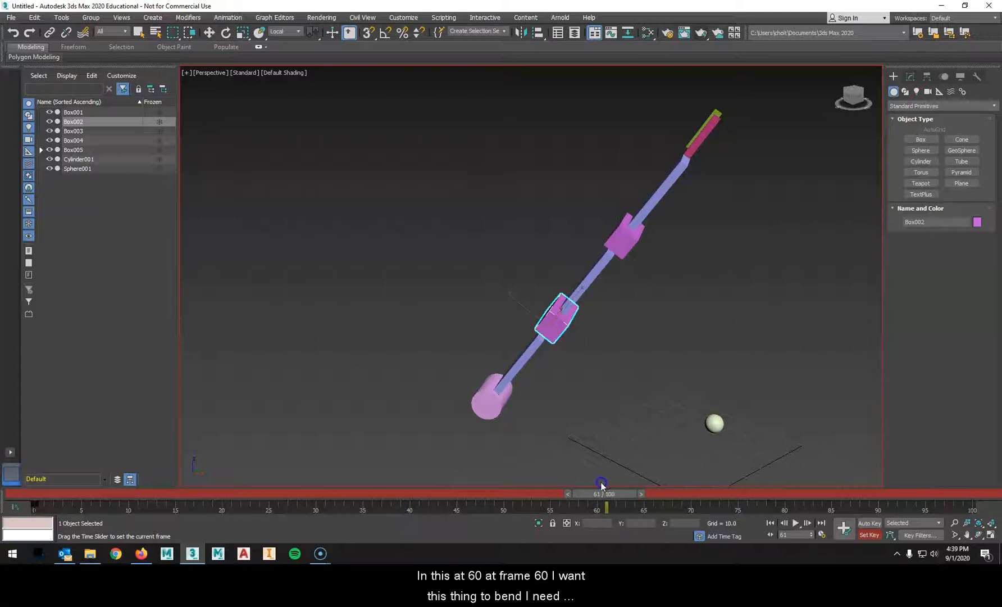
key("e")
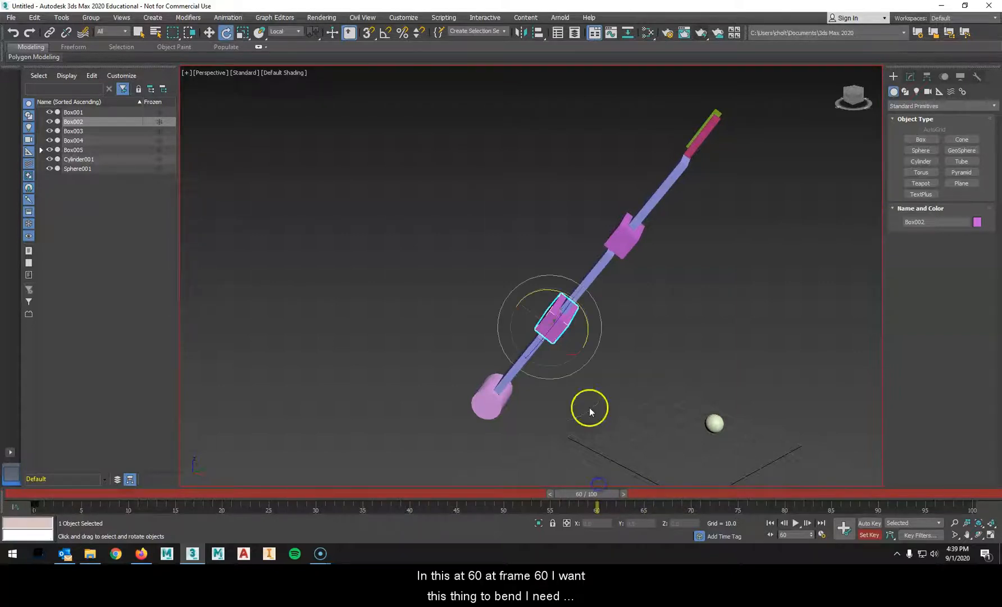
left_click_drag(589, 495, 580, 493)
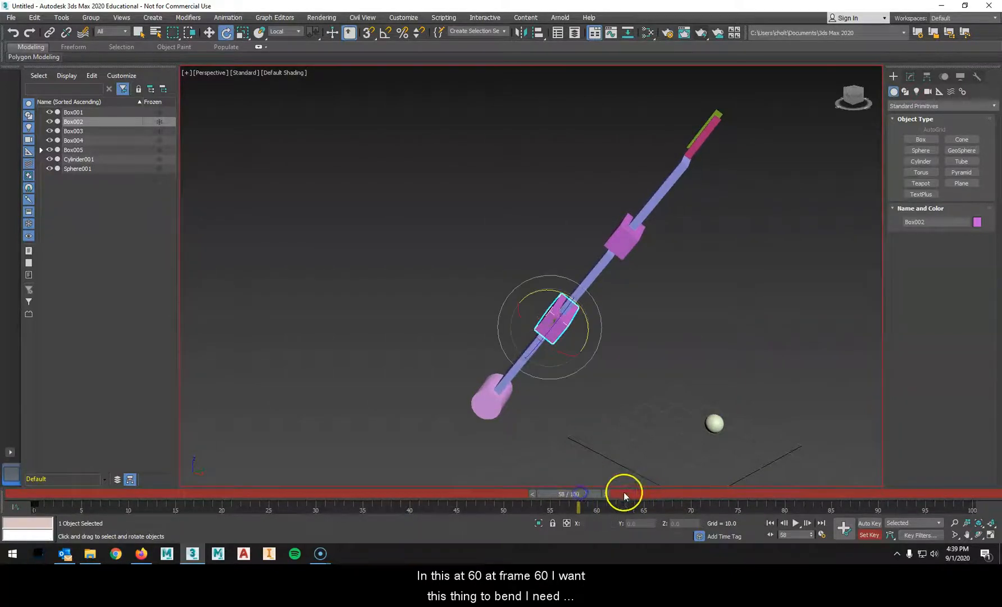
left_click(607, 493)
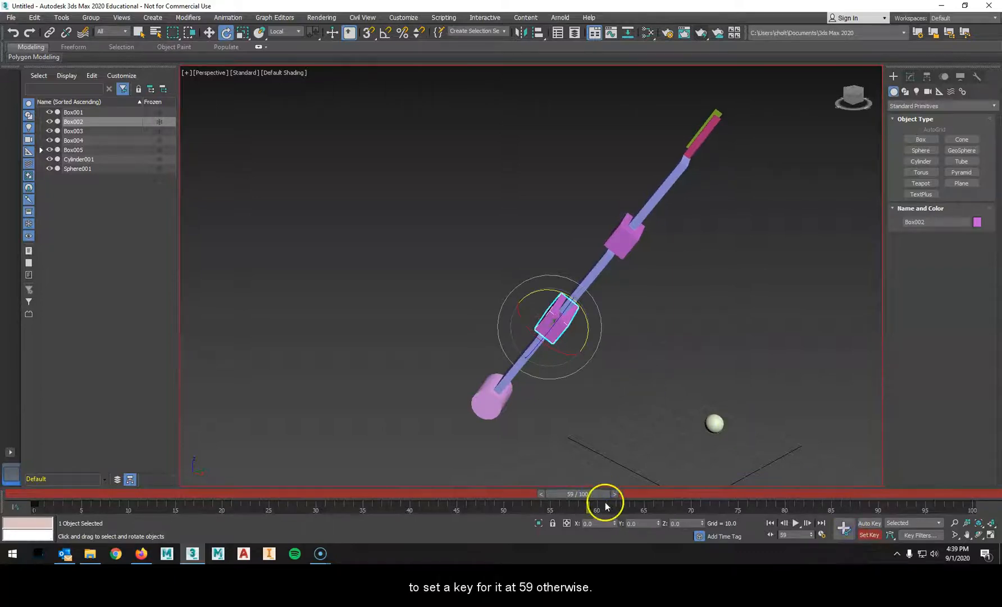
left_click_drag(592, 493, 613, 470)
key("e")
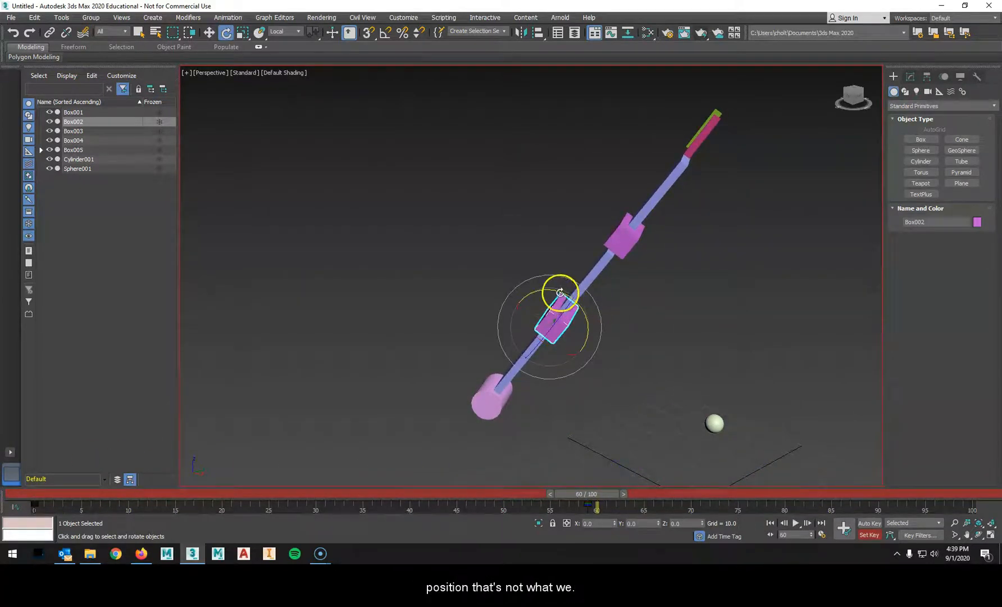
left_click(851, 531)
Step: At frame 80, rotate Box002 around its local Y axis to bend the arm down toward the sphere, and set a key
left_click_drag(605, 494, 656, 495)
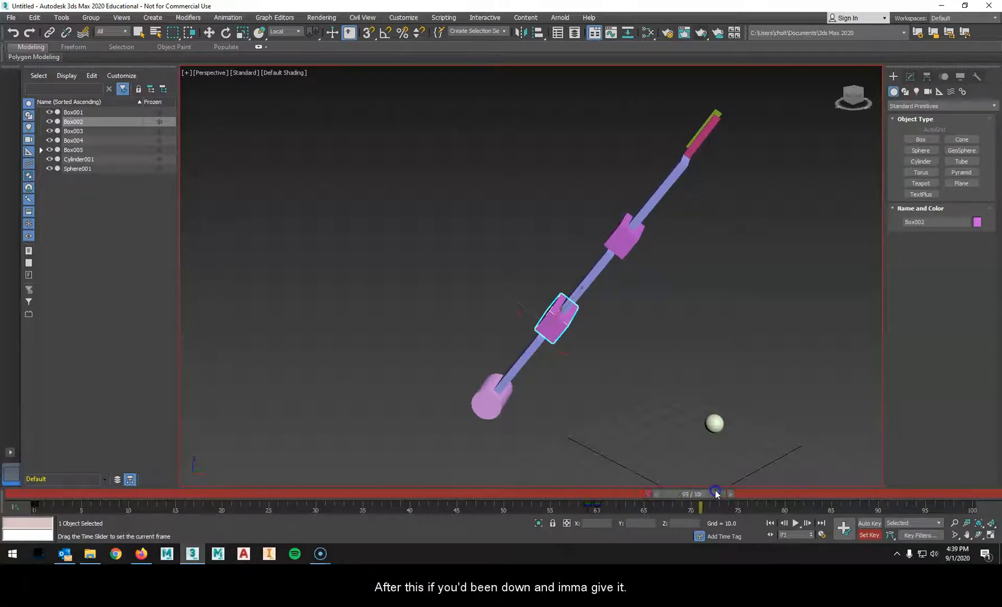
left_click_drag(742, 491, 801, 494)
left_click_drag(555, 291, 588, 330)
Step: Return to frame 59 and set a starting key for the unbent joint Box004
left_click_drag(783, 494, 594, 493)
key("e")
left_click(622, 236)
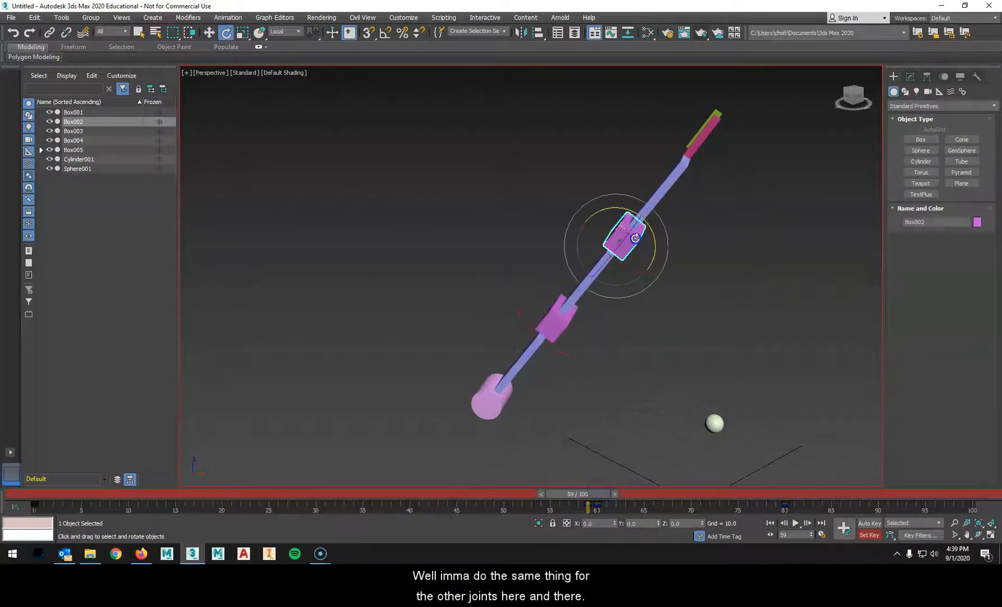
left_click(848, 529)
Step: At frame 80, rotate Box004 around its local Y axis until the fingers reach down around the sphere, and set a key
left_click_drag(590, 502, 794, 505)
key("e")
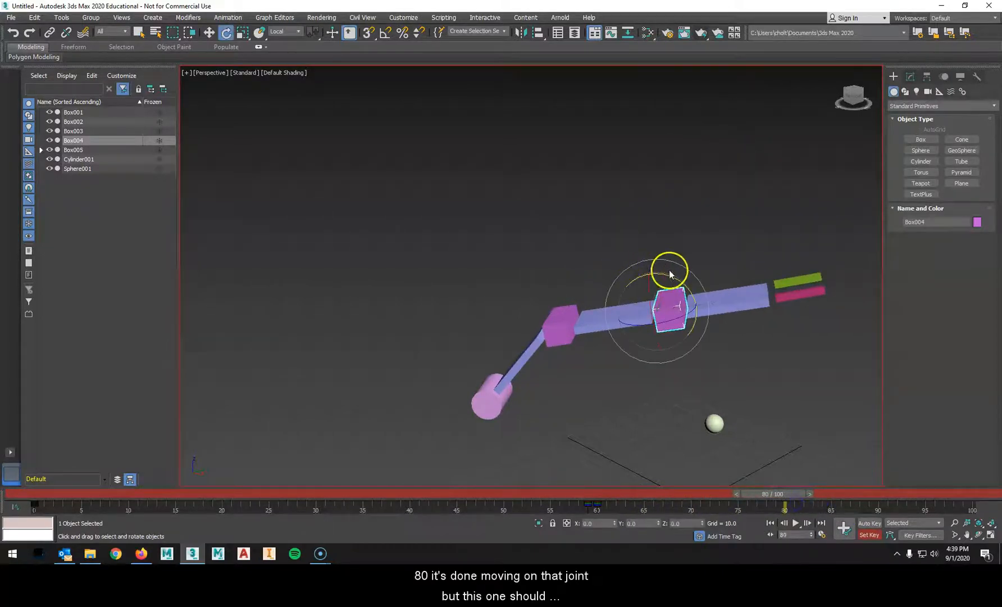
left_click_drag(670, 277, 724, 349)
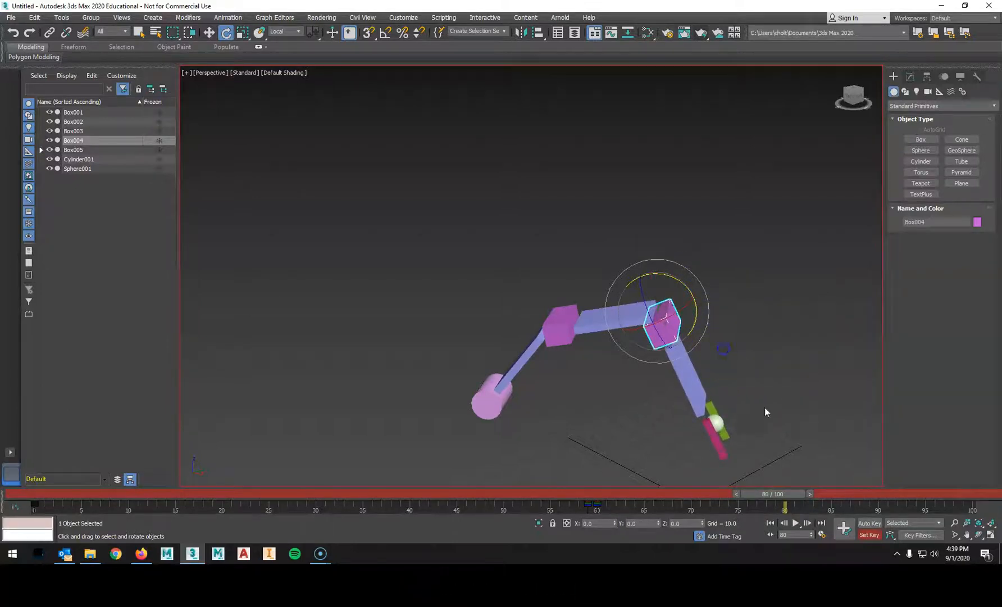
left_click(844, 527)
mouse_move(790, 490)
left_mouse_down()
mouse_move(190, 467)
mouse_move(696, 484)
mouse_move(799, 503)
left_mouse_up()
key("e")
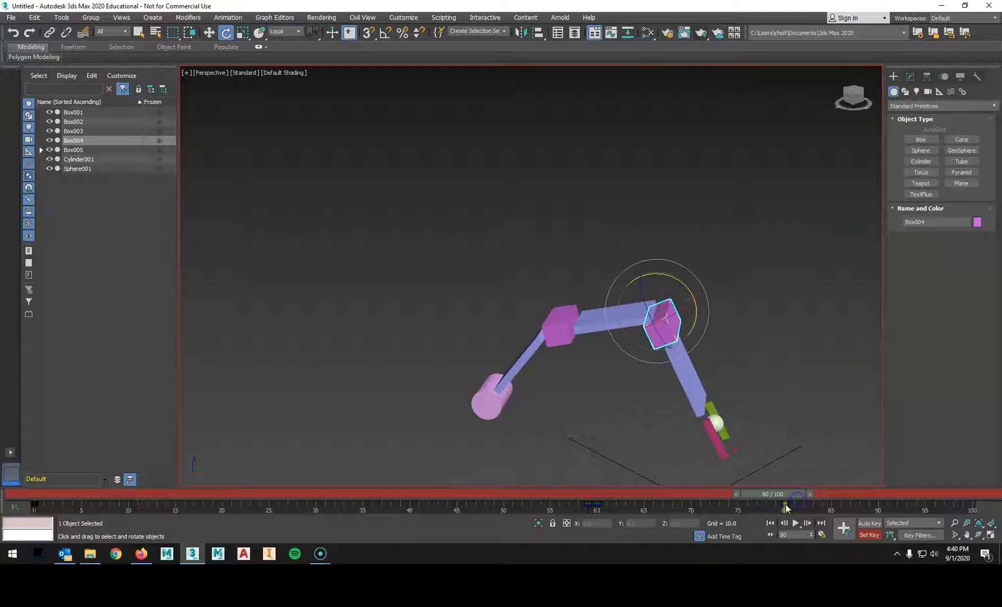
Step: Set starting keys at frame 80 for both open fingers, Box006 and Box007
middle_click_drag(785, 439, 700, 387, "alt")
scroll(644, 382, "up", 3)
left_click(719, 356)
left_click(674, 398)
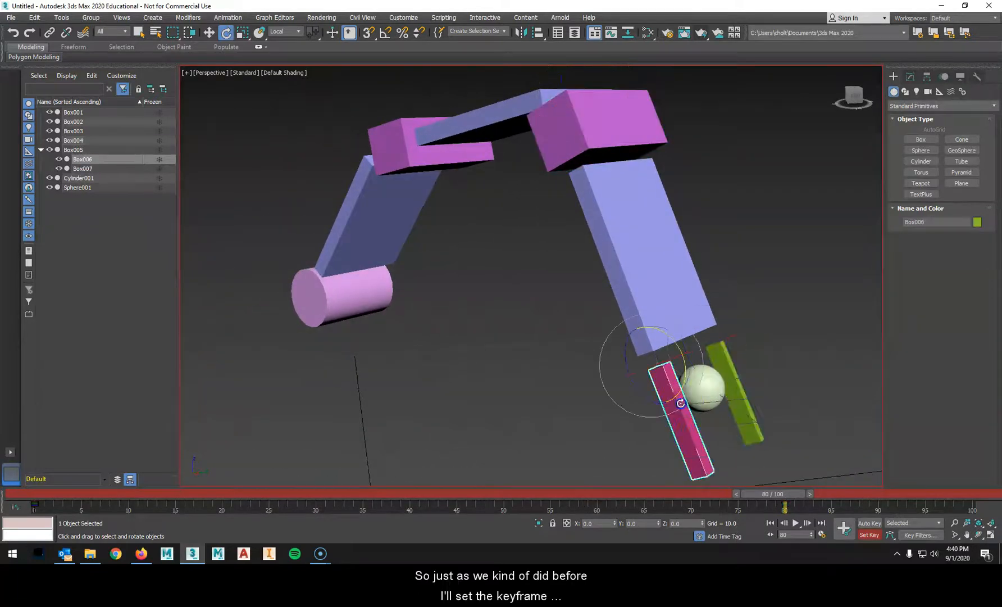
left_click(744, 419)
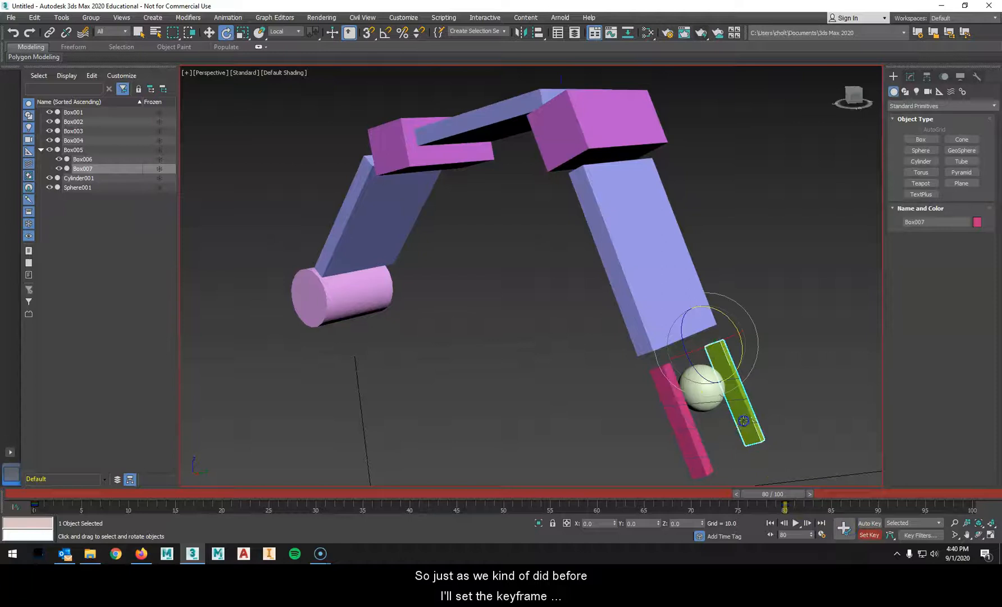
left_click(845, 526)
mouse_move(794, 502)
left_mouse_down()
mouse_move(693, 494)
mouse_move(790, 494)
left_mouse_up()
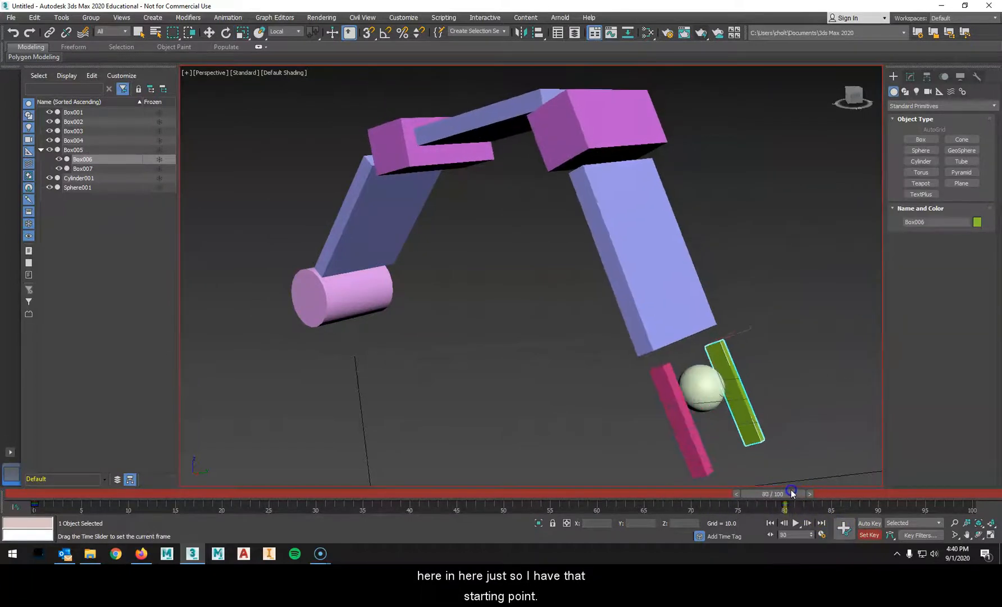
key("e")
left_click_drag(702, 356, 684, 341)
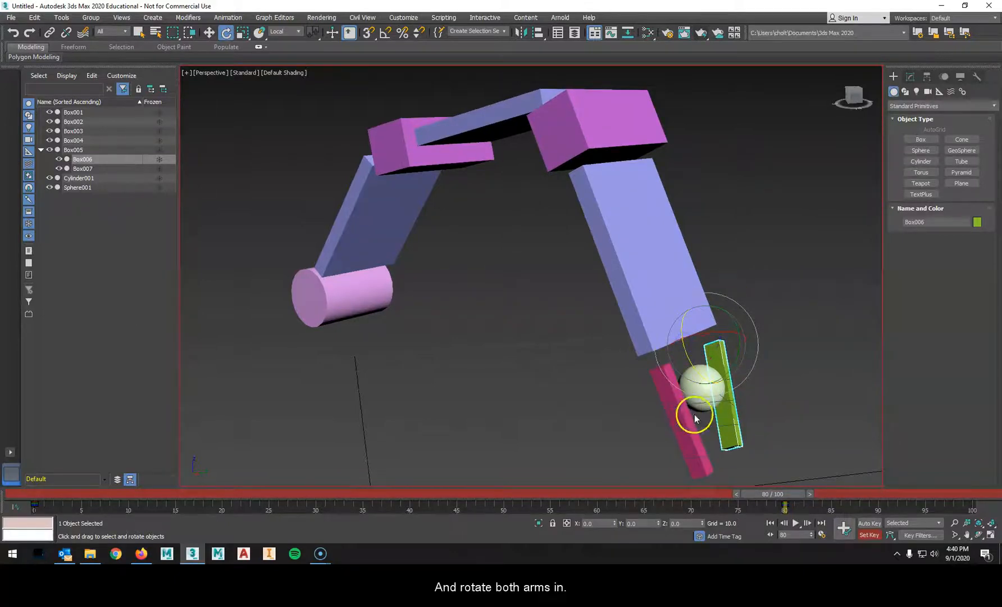
Step: At frame 90, rotate the fingers Box006 and Box007 inward to grip the sphere, and set a key for each
left_click_drag(795, 492, 888, 490)
left_click_drag(700, 375, 691, 346)
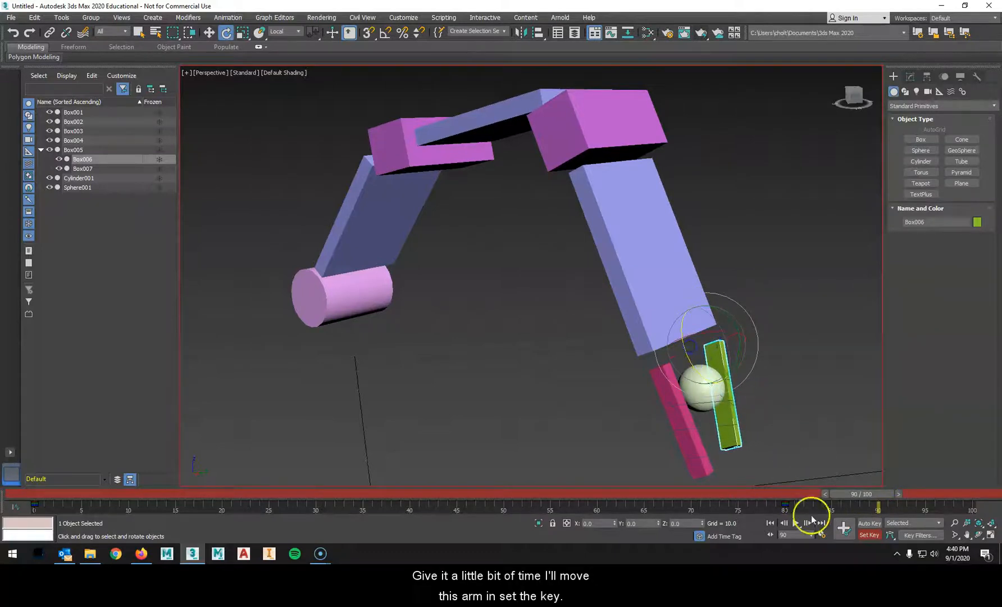
left_click(683, 429)
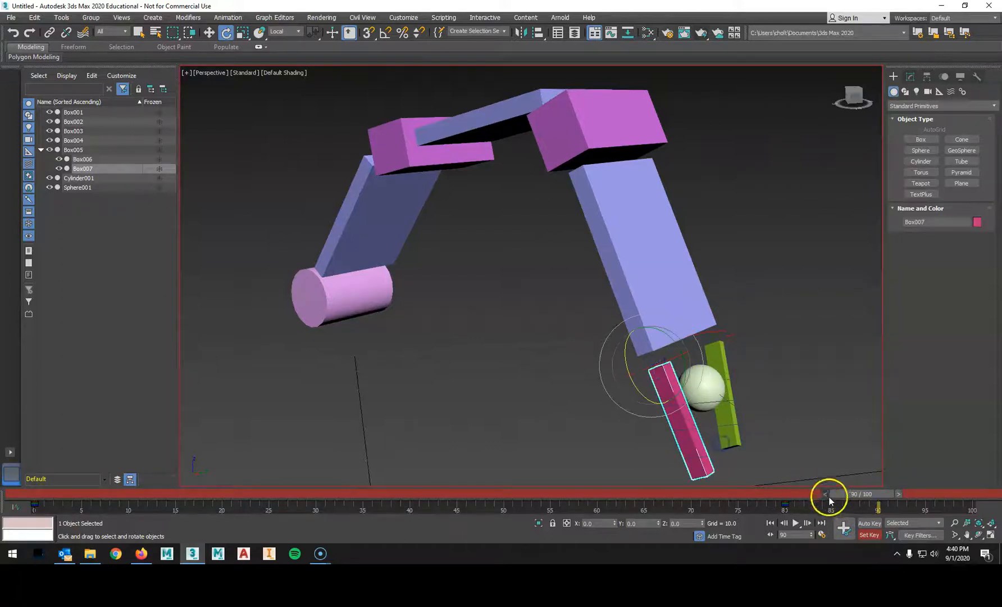
left_click_drag(631, 384, 650, 398)
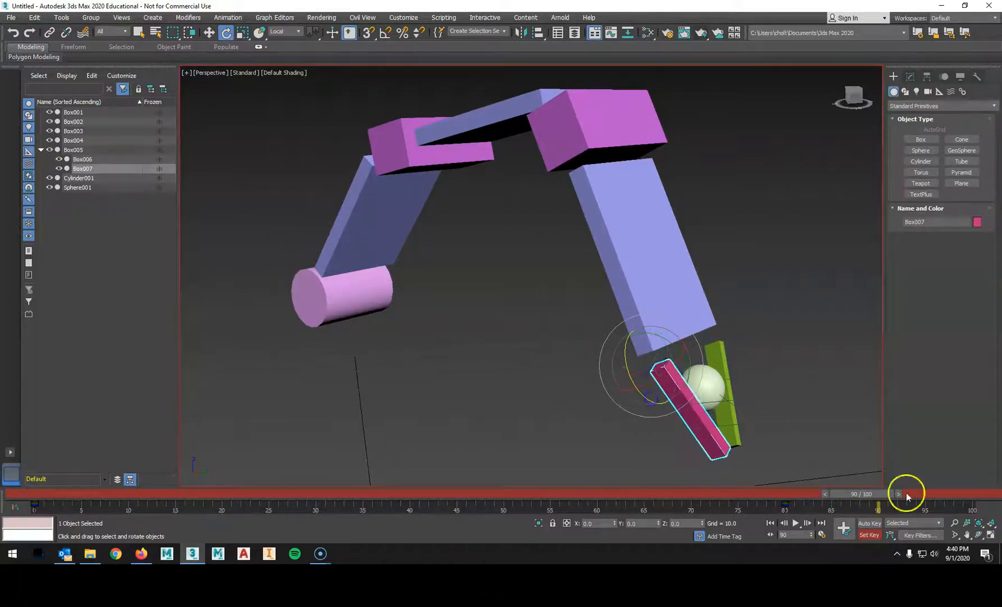
left_click(847, 528)
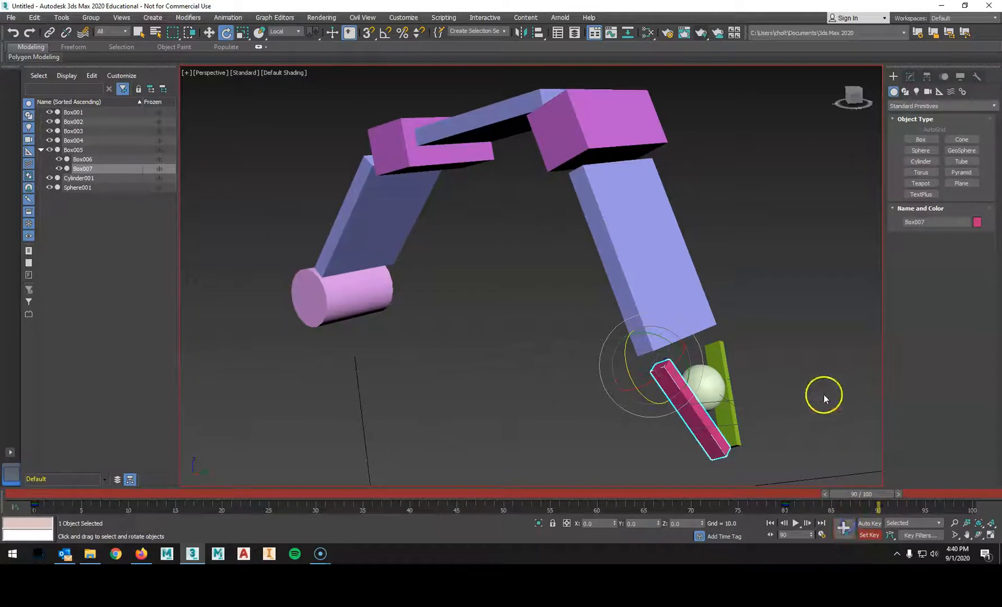
Step: Turn off Set Key mode and play the animation with the whole arm in view
left_click(870, 523)
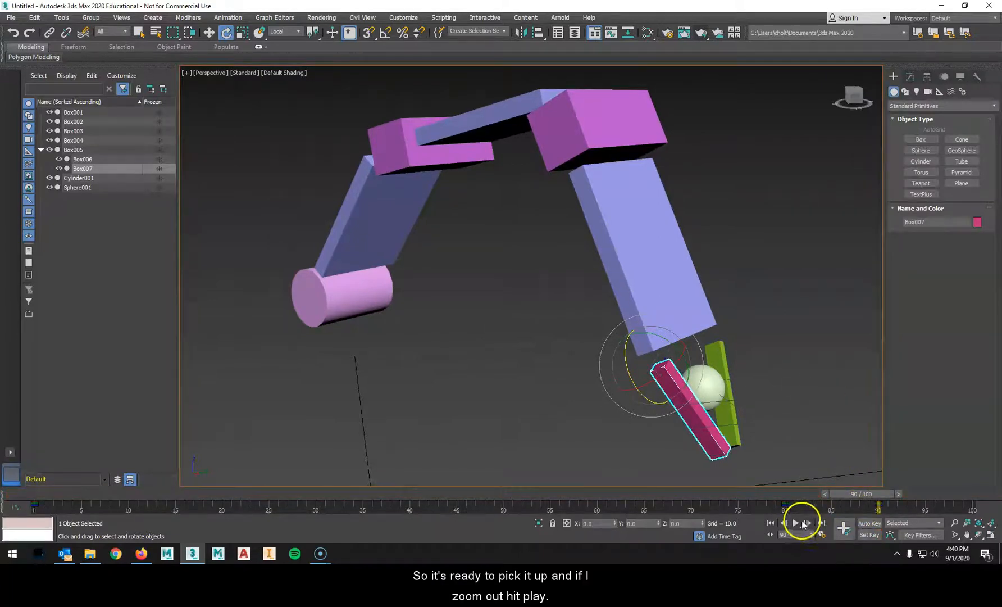
scroll(710, 384, "down", 4)
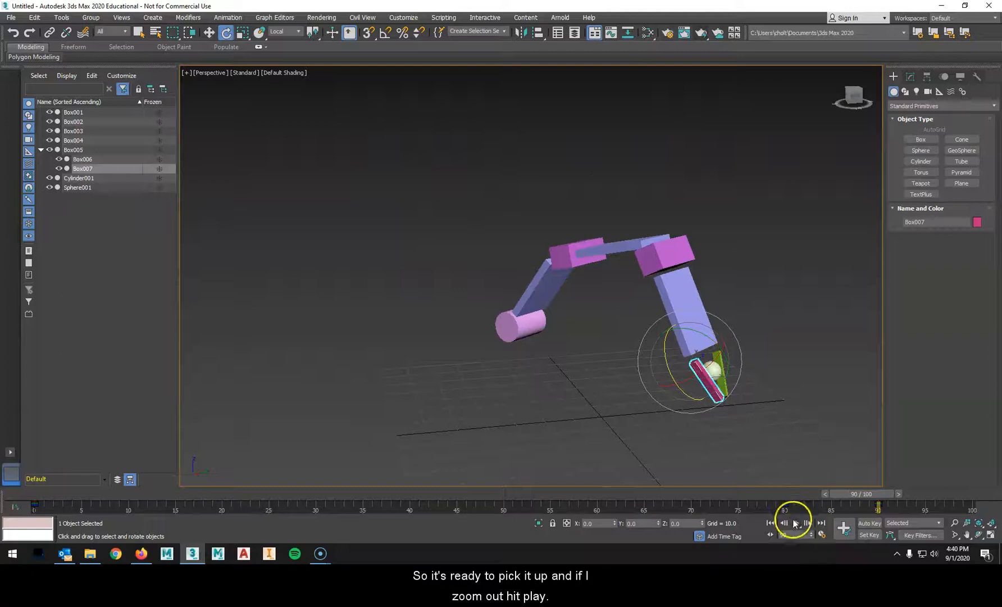
left_click(795, 523)
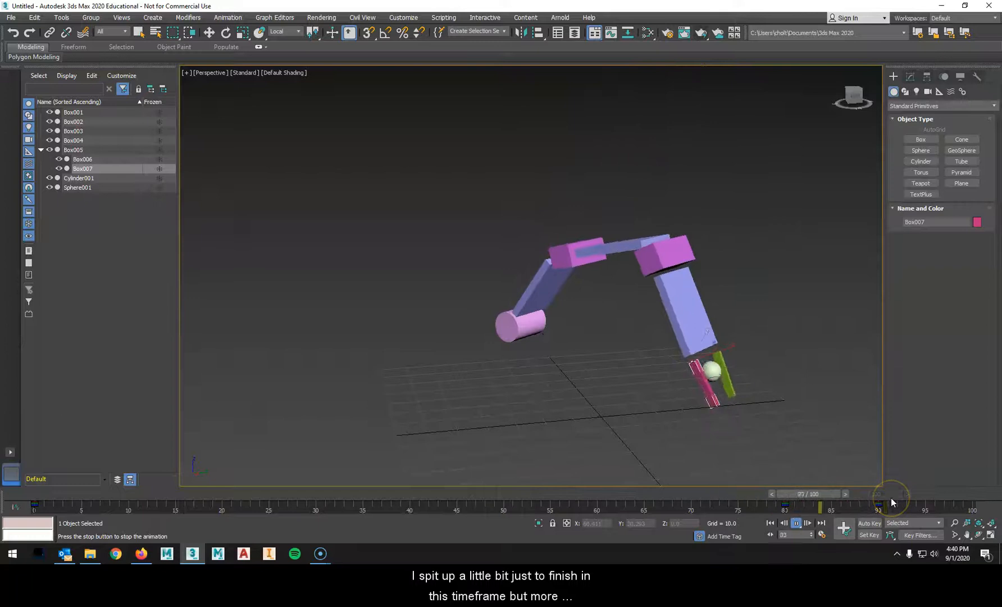
Step: Extend the animation's end time to frame 300 in the time configuration
left_click(822, 535)
left_click(475, 306)
type("300")
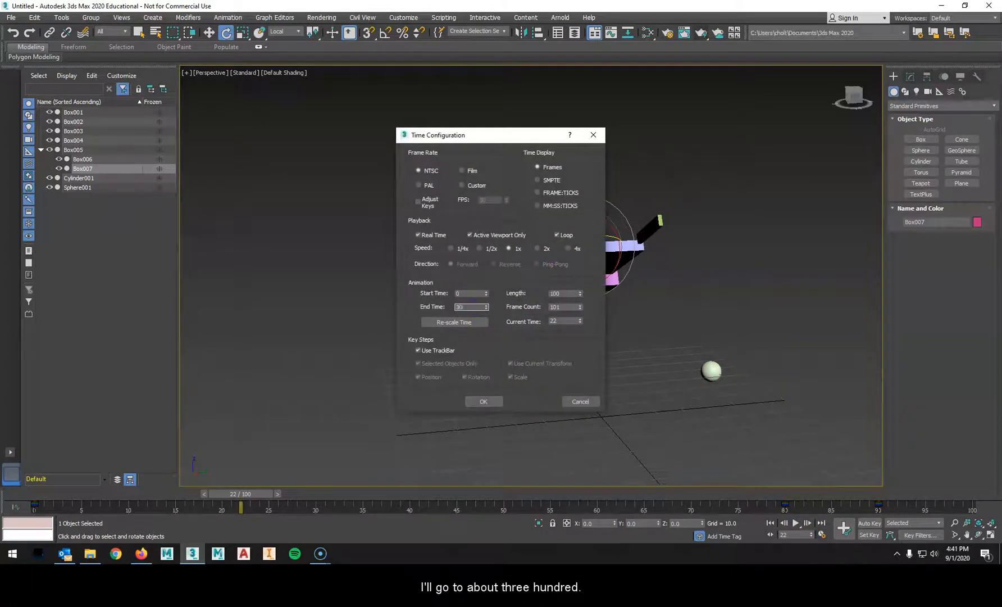
key("Return")
left_click(492, 399)
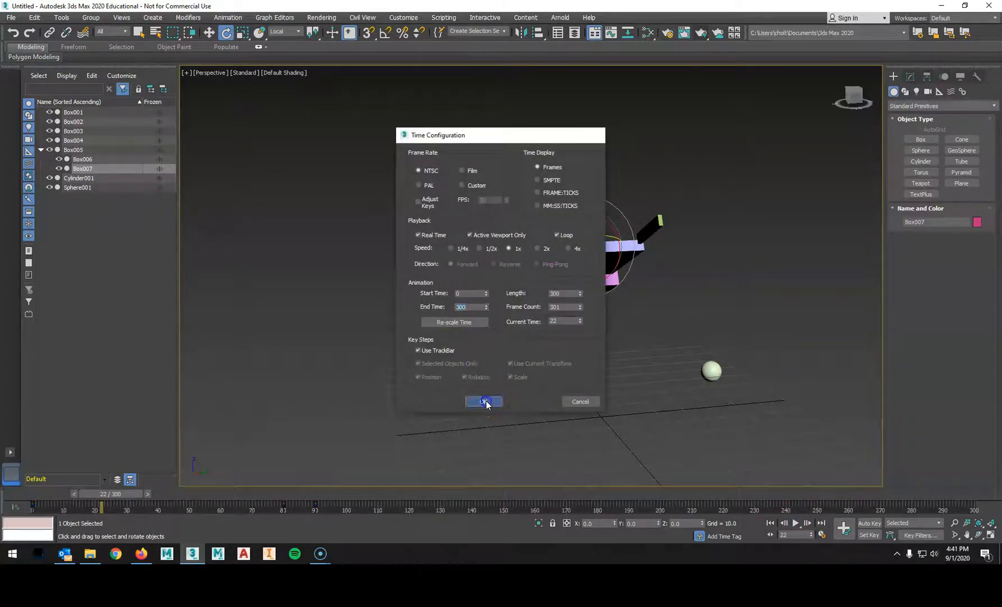
Step: At frame 90, apply a Link Constraint to Sphere001 with the finger Box007 as its target
left_click_drag(124, 496, 331, 497)
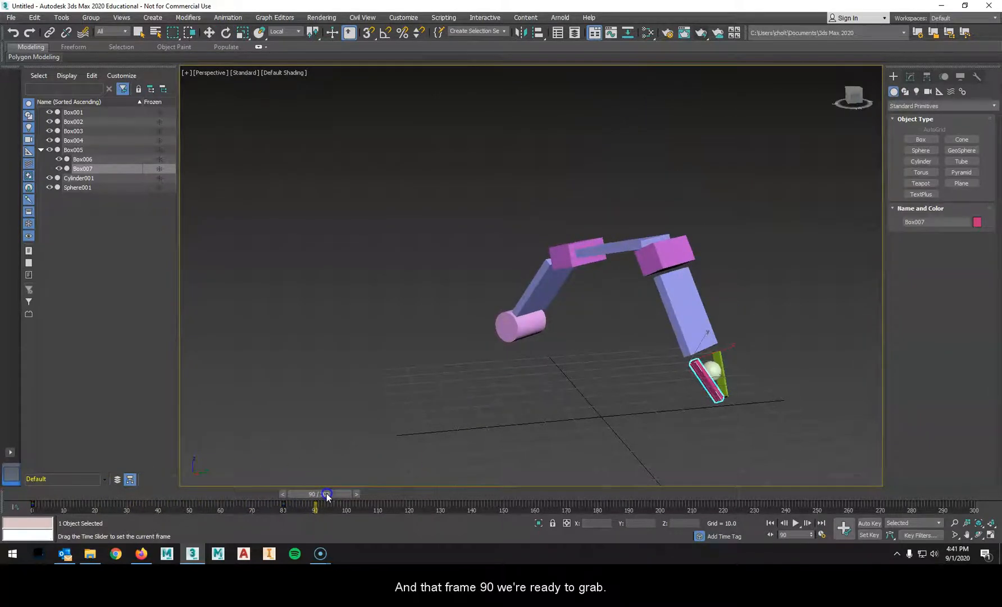
key("e")
left_click(712, 371)
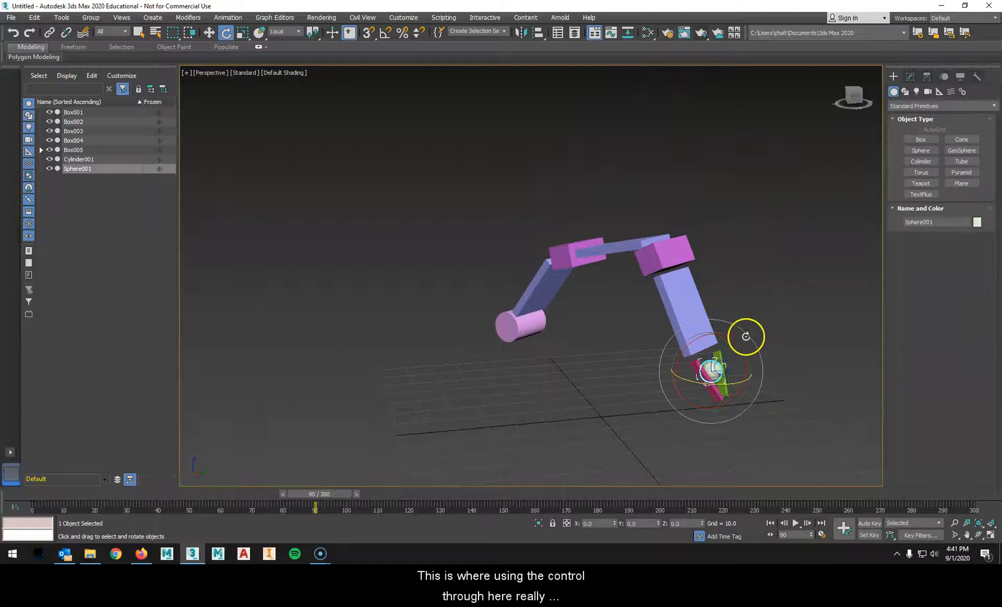
left_click(227, 17)
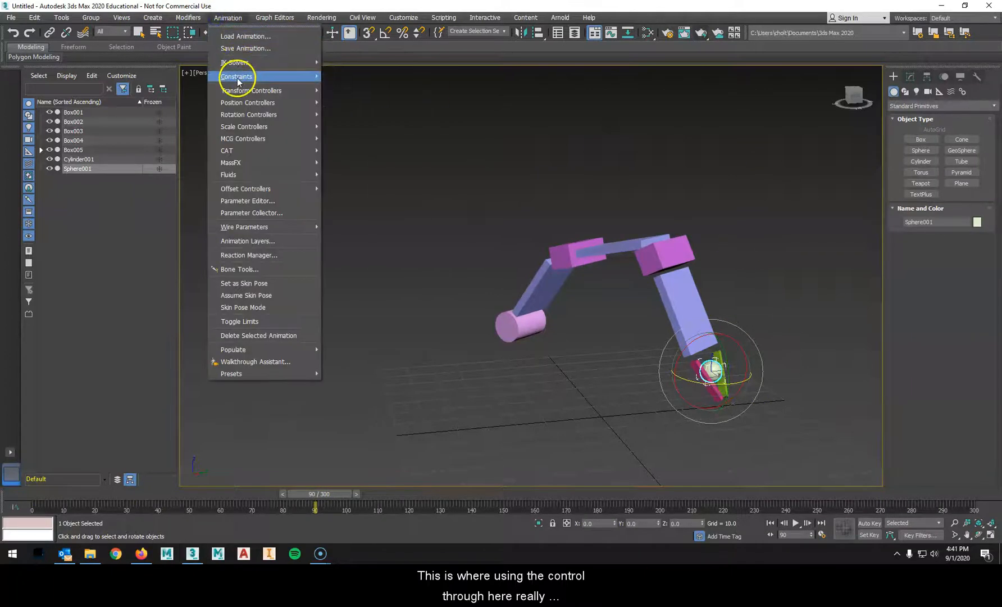
mouse_move(303, 77)
left_click(357, 129)
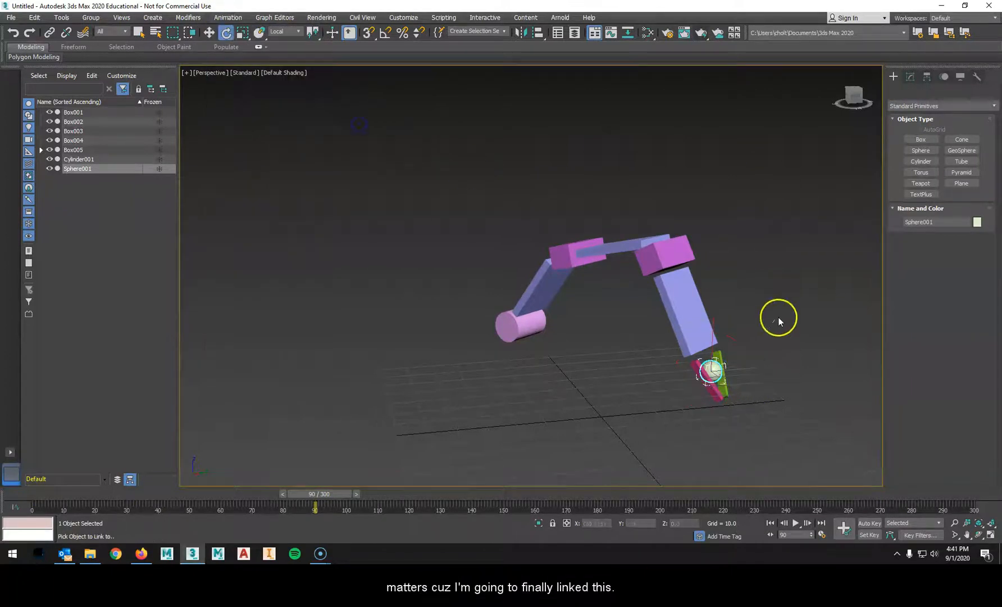
scroll(757, 369, "up", 6)
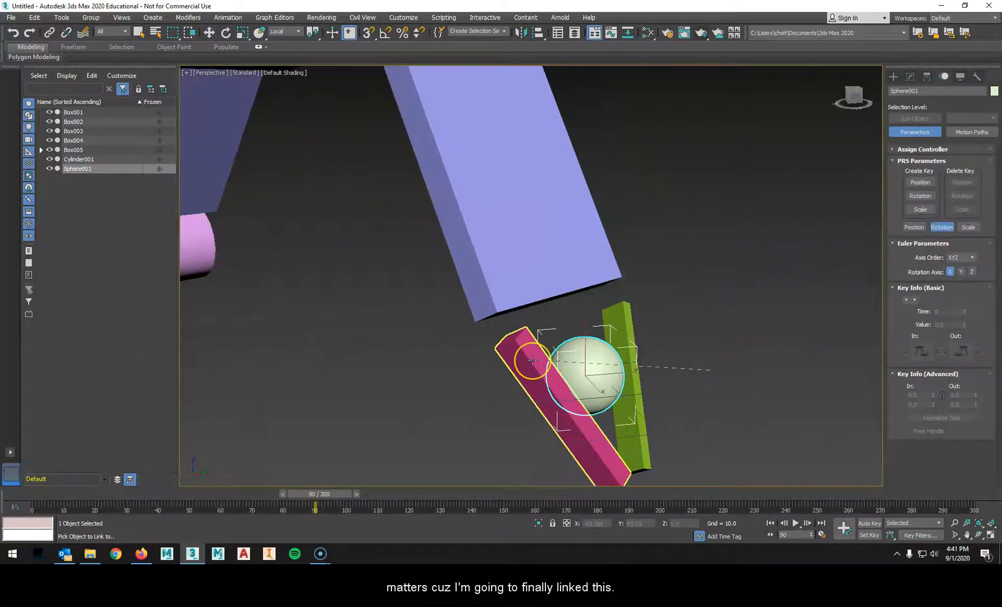
left_click(533, 360)
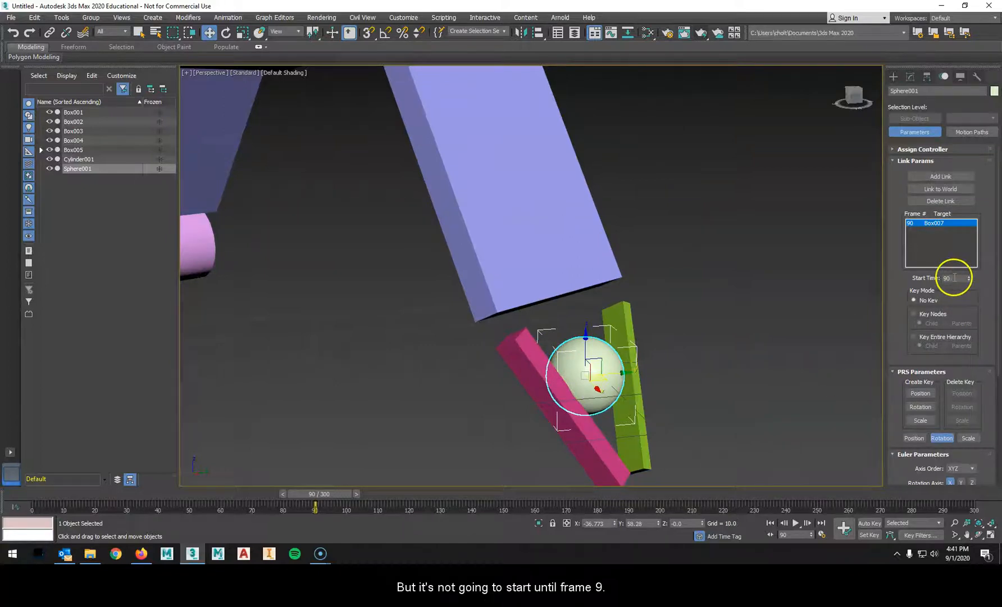
Step: Set the sphere's Box007 link to start at frame 91 and its key mode to Key Nodes with Child
mouse_move(337, 495)
left_mouse_down()
mouse_move(263, 494)
mouse_move(368, 495)
mouse_move(292, 495)
mouse_move(352, 496)
left_mouse_up()
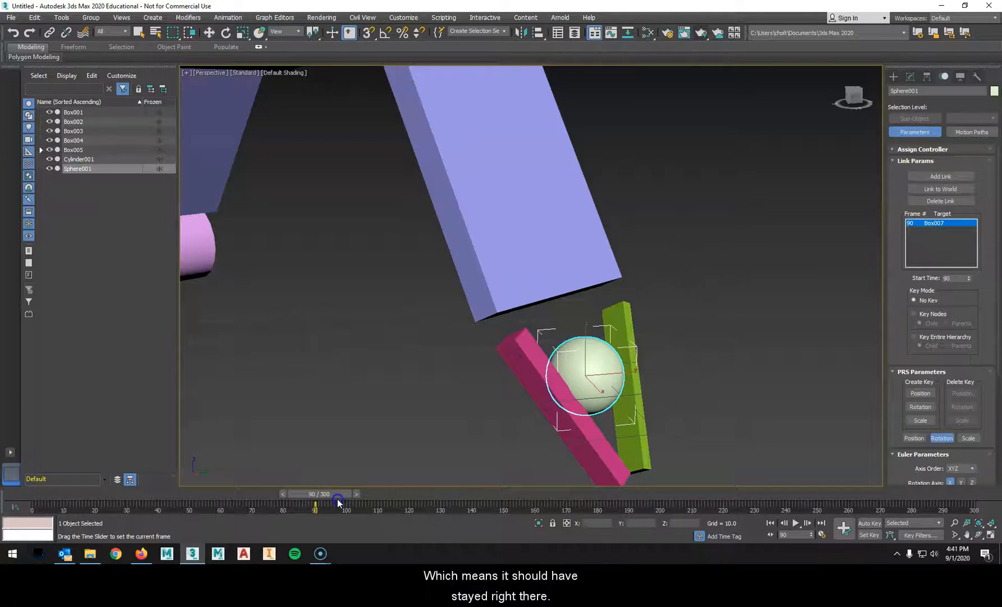
key("w")
scroll(449, 435, "down", 6)
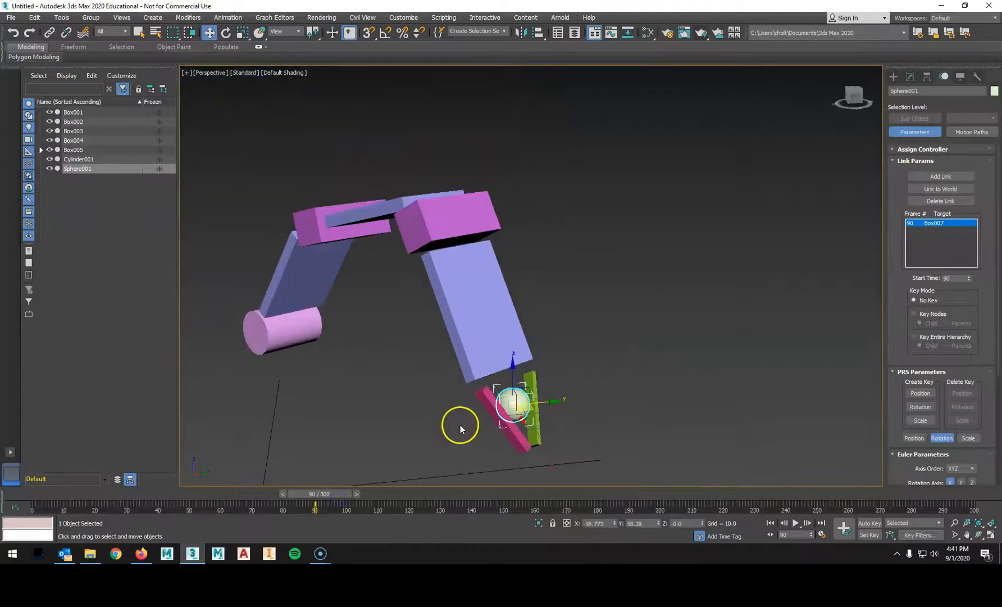
middle_click_drag(457, 424, 557, 370)
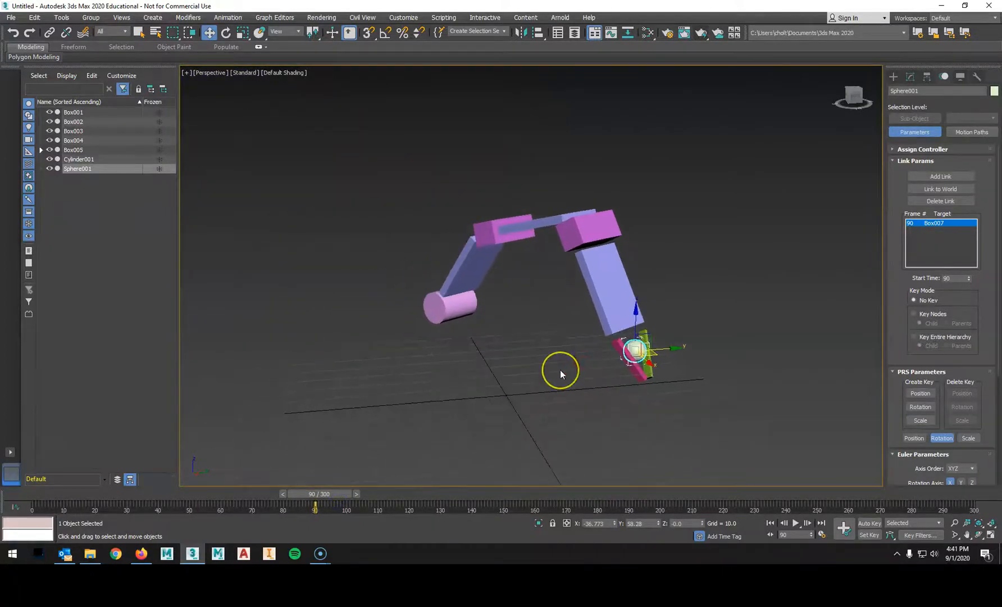
scroll(561, 370, "down", 2)
mouse_move(343, 492)
left_mouse_down()
mouse_move(14, 479)
mouse_move(344, 486)
left_mouse_up()
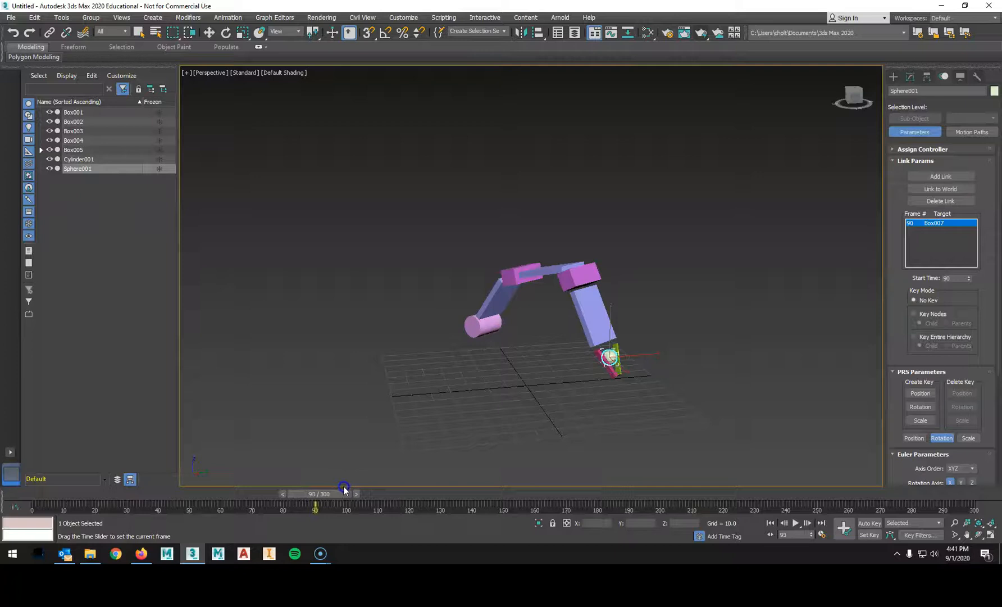
key("w")
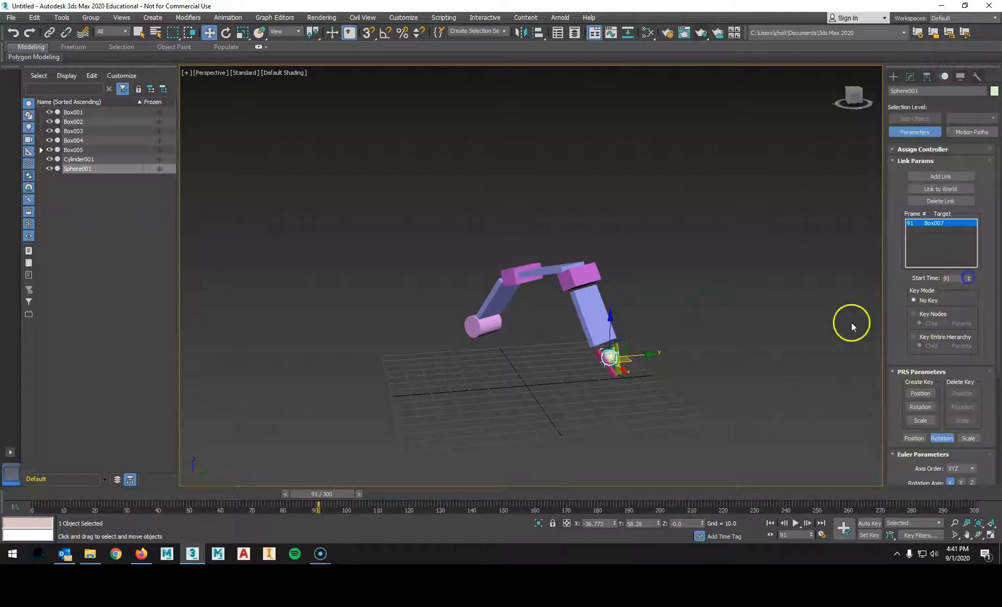
left_click_drag(337, 494, 302, 503)
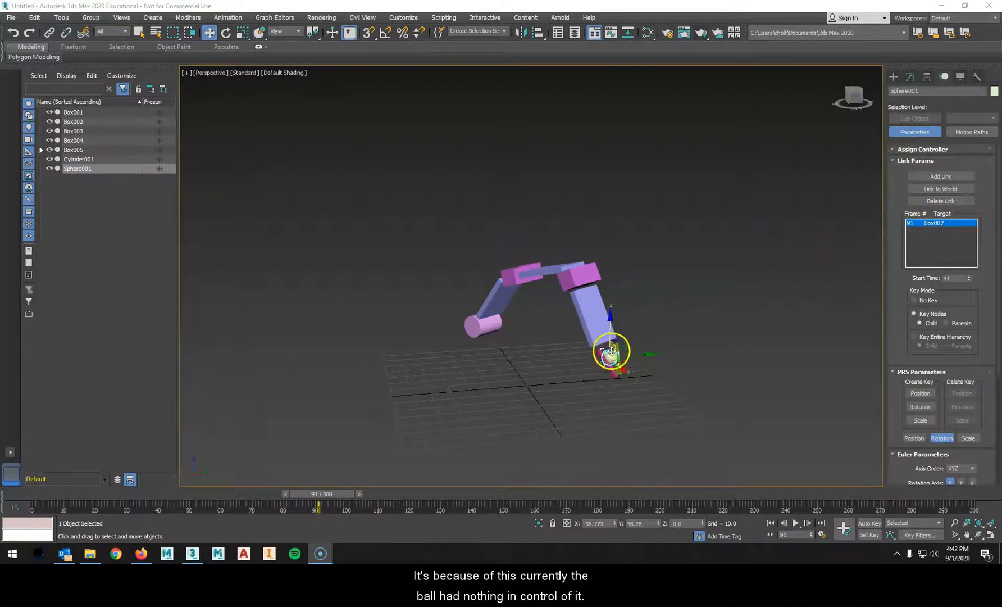
Step: Link Sphere001 to the World at frame 90
left_click_drag(342, 495, 333, 494)
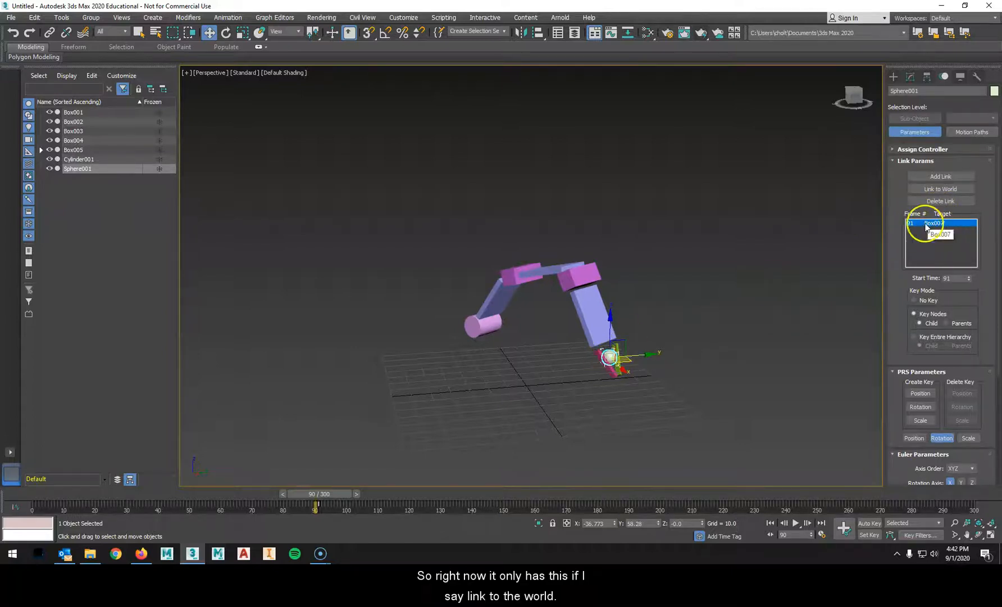
left_click(956, 191)
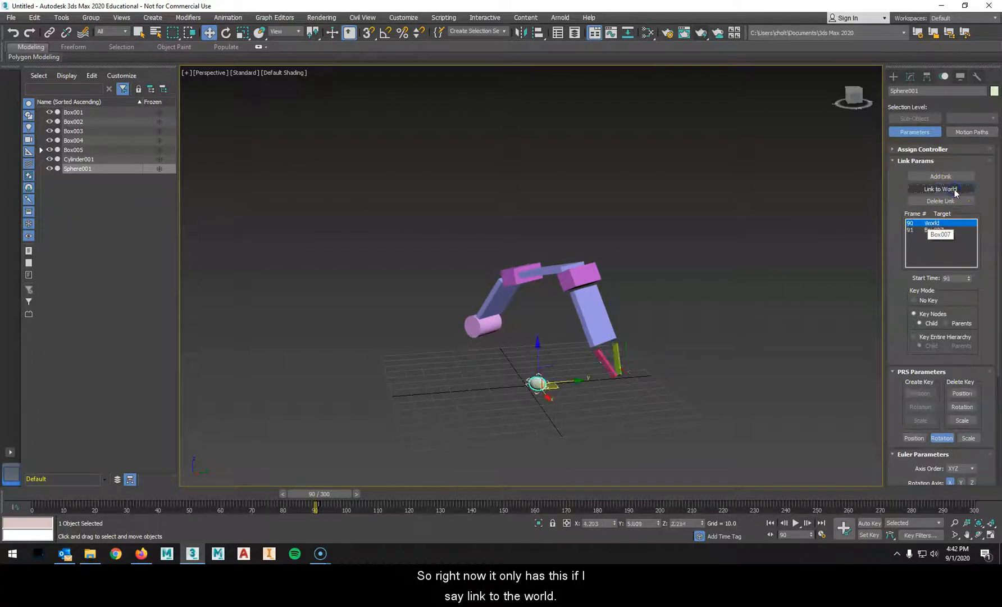
mouse_move(322, 496)
left_mouse_down()
mouse_move(14, 496)
mouse_move(383, 496)
mouse_move(425, 510)
mouse_move(32, 496)
mouse_move(325, 496)
left_mouse_up()
Step: Move the sphere back between the two gripper fingers at frame 90
key("w")
middle_click_drag(582, 393, 541, 427, "alt")
left_click_drag(549, 404, 655, 390)
middle_click_drag(655, 390, 723, 337, "alt")
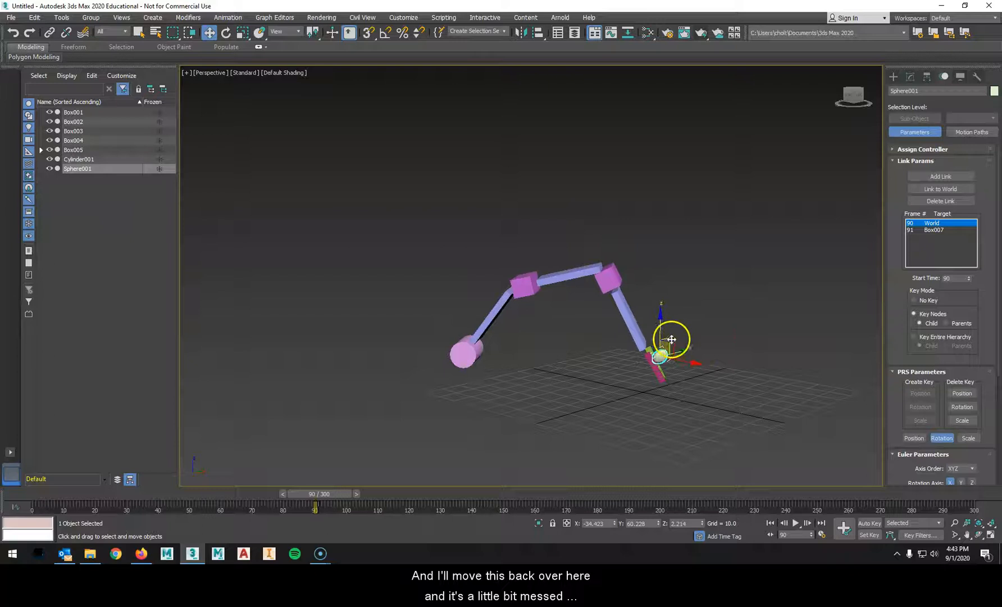
left_click_drag(670, 339, 670, 353)
left_click(693, 363)
middle_click_drag(693, 364, 722, 382, "alt")
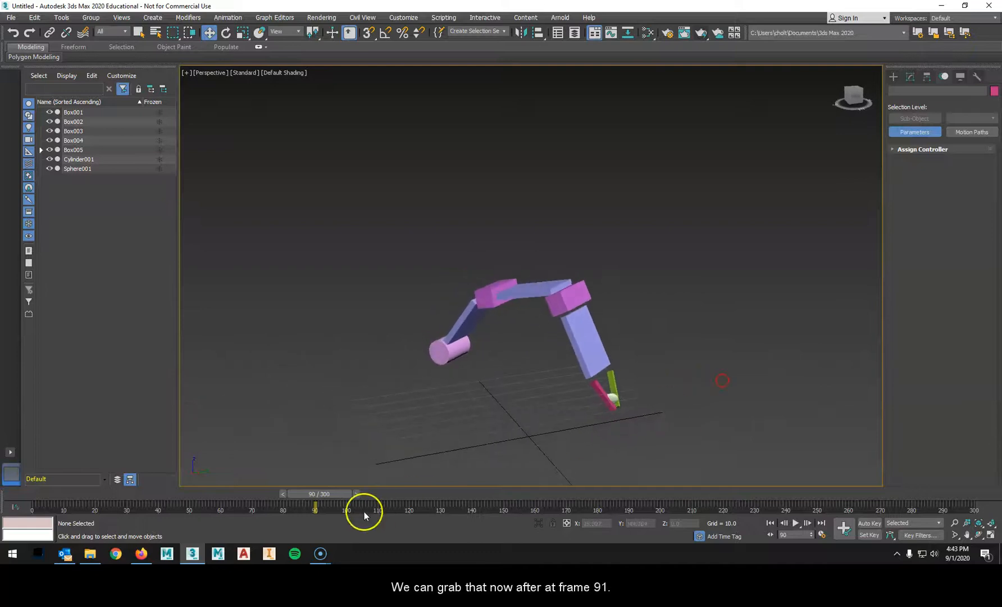
Step: Turn on Set Key mode and set a key for Cylinder001 at frame 100
left_click_drag(326, 498, 332, 499)
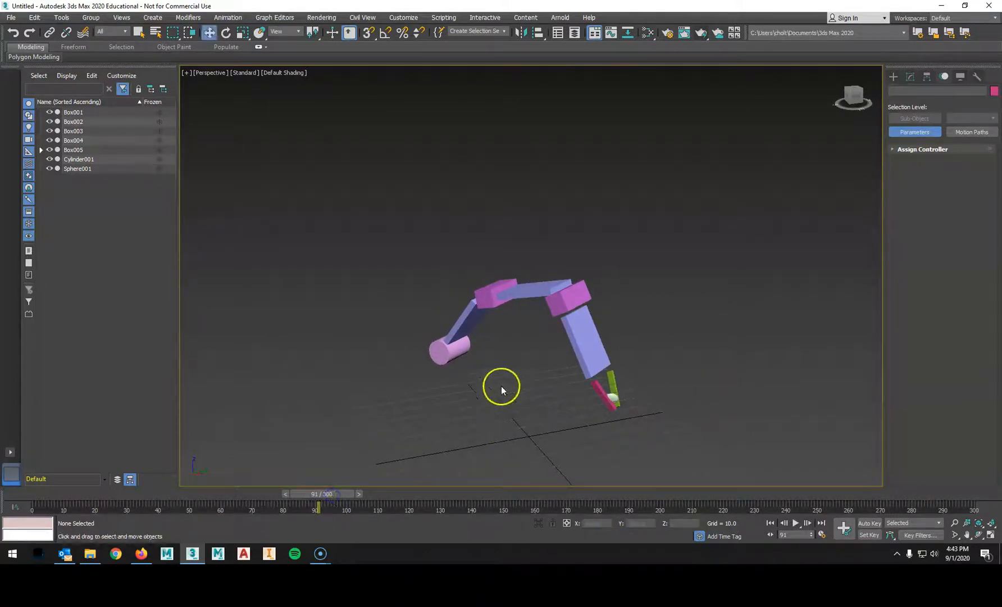
left_click(452, 358)
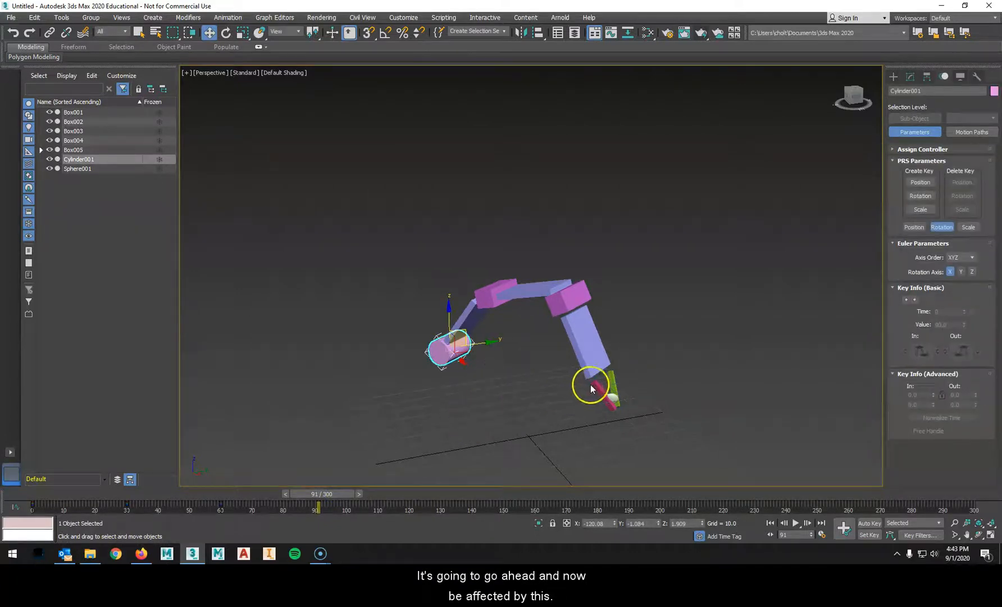
key("e")
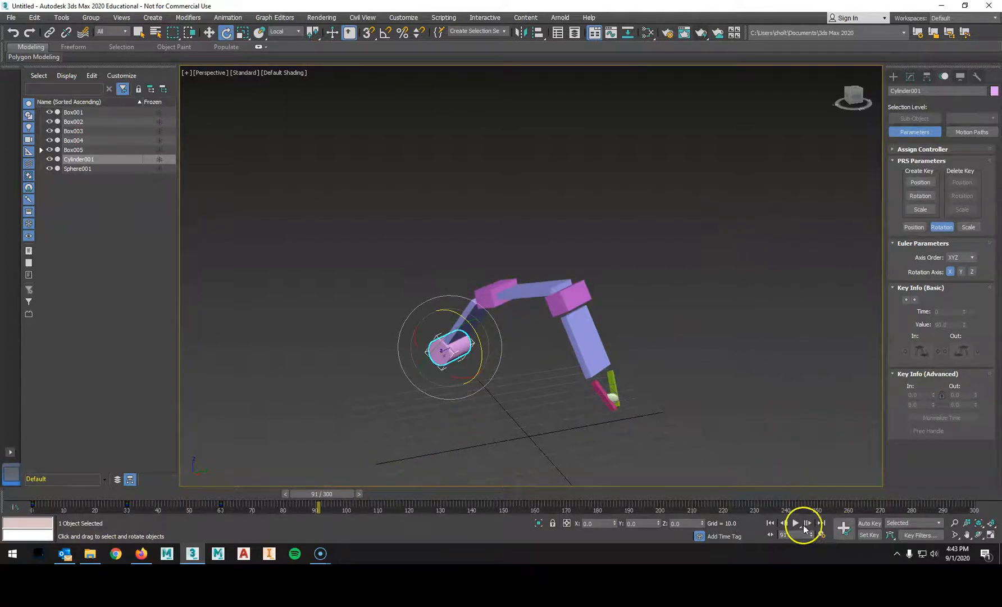
left_click_drag(342, 493, 371, 493)
key("e")
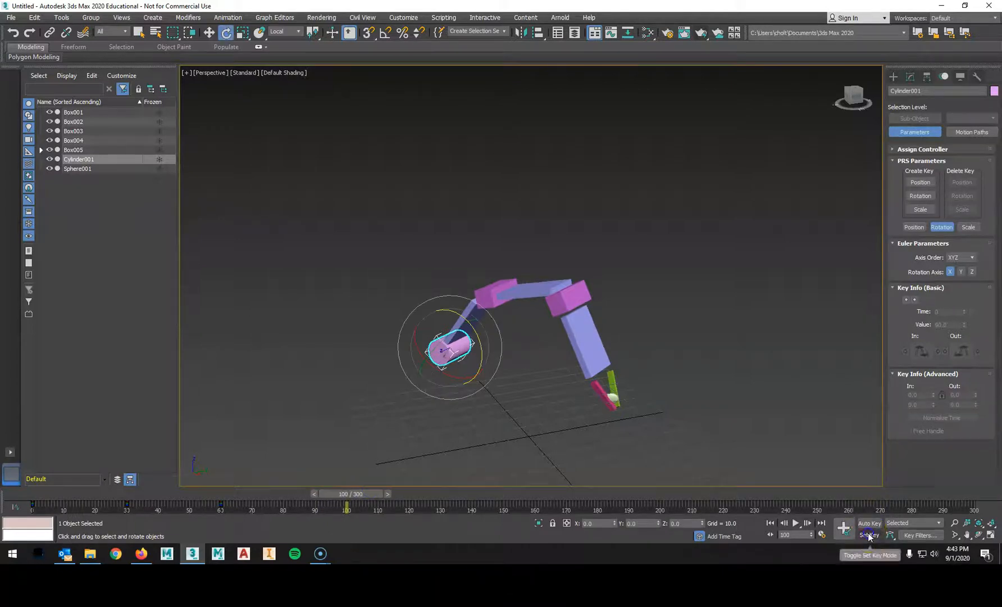
left_click(868, 534)
left_click(844, 527)
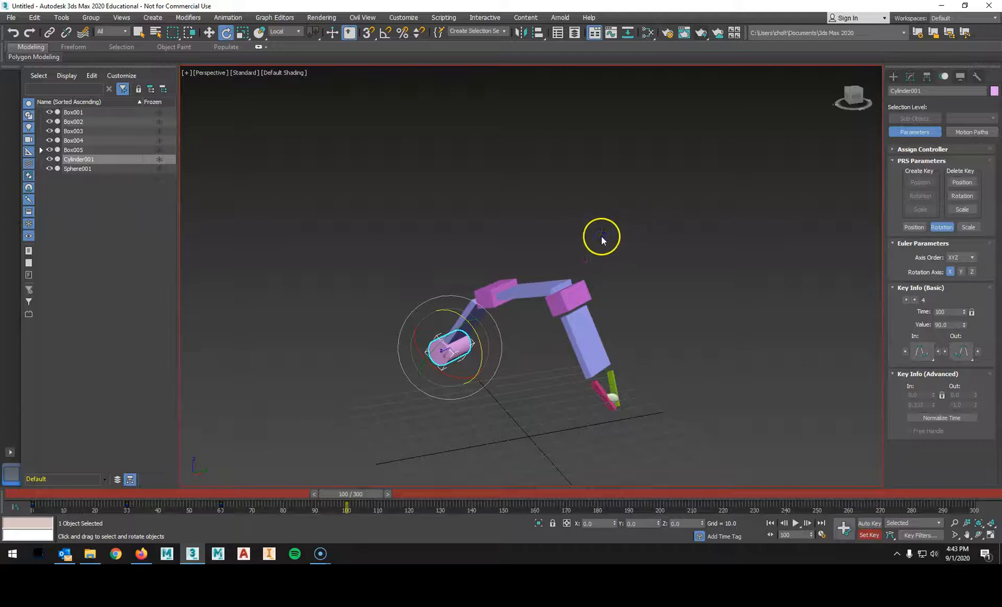
Step: Select all the arm and finger boxes, Box001 to Box007, and set a key for them at frame 100
double_click(474, 386)
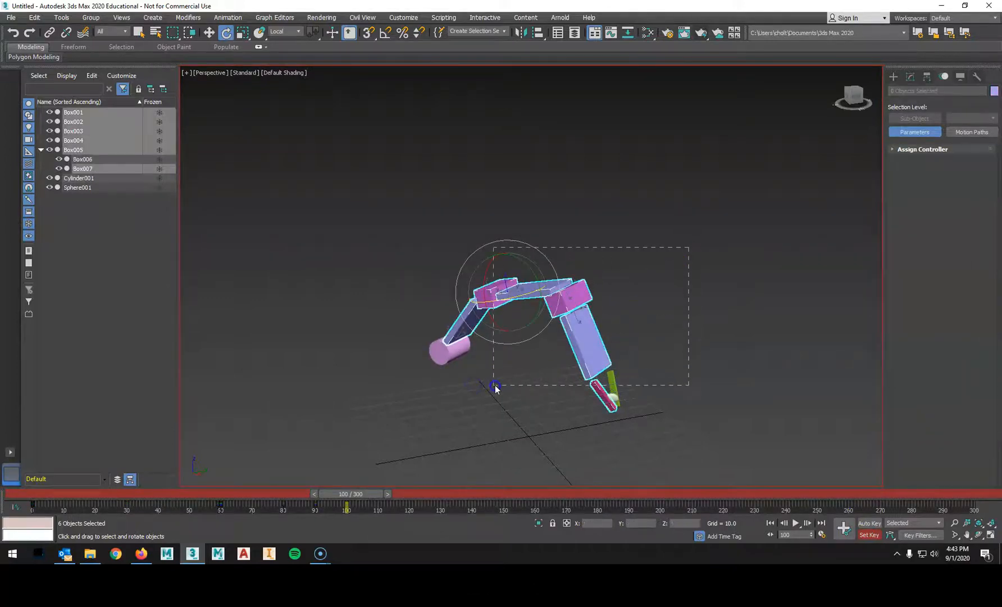
left_click(614, 410, "ctrl")
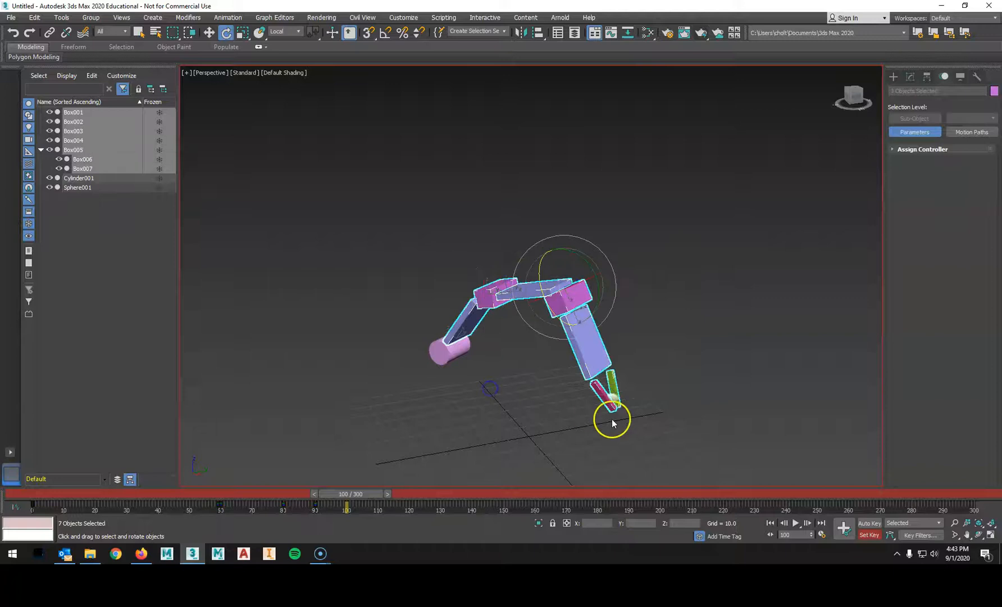
left_click(845, 527)
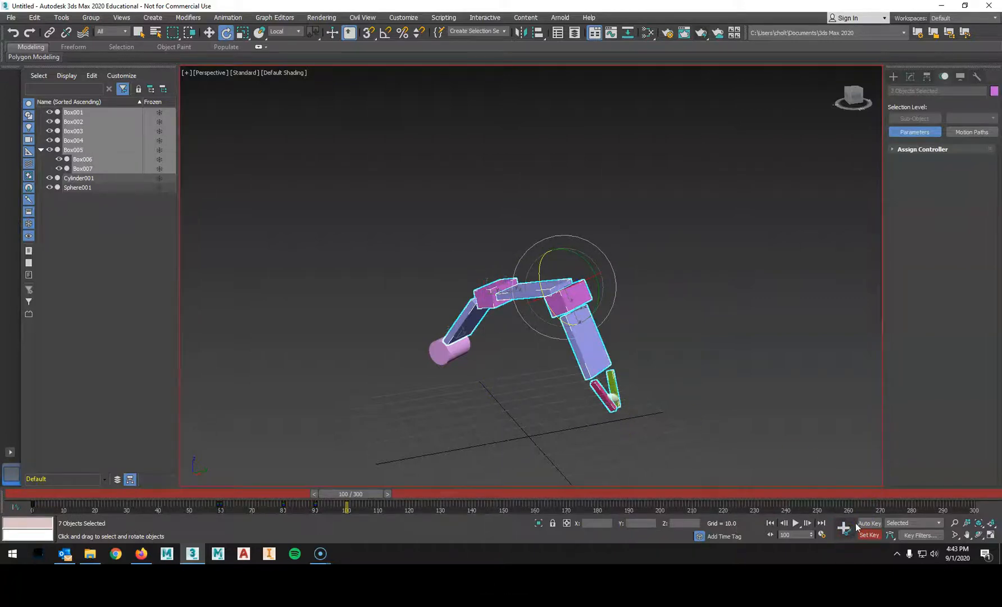
Step: At frame 120, rotate the joint Box004 upward until the outer arm segment is straight, and set a key
left_click_drag(360, 496, 420, 494)
key("e")
left_click(501, 396)
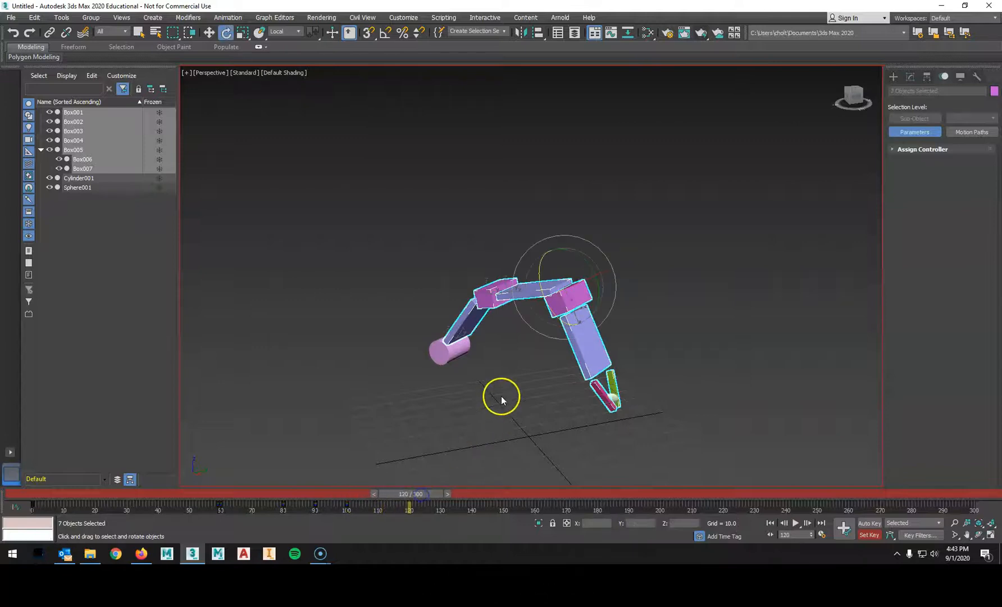
left_click(584, 296)
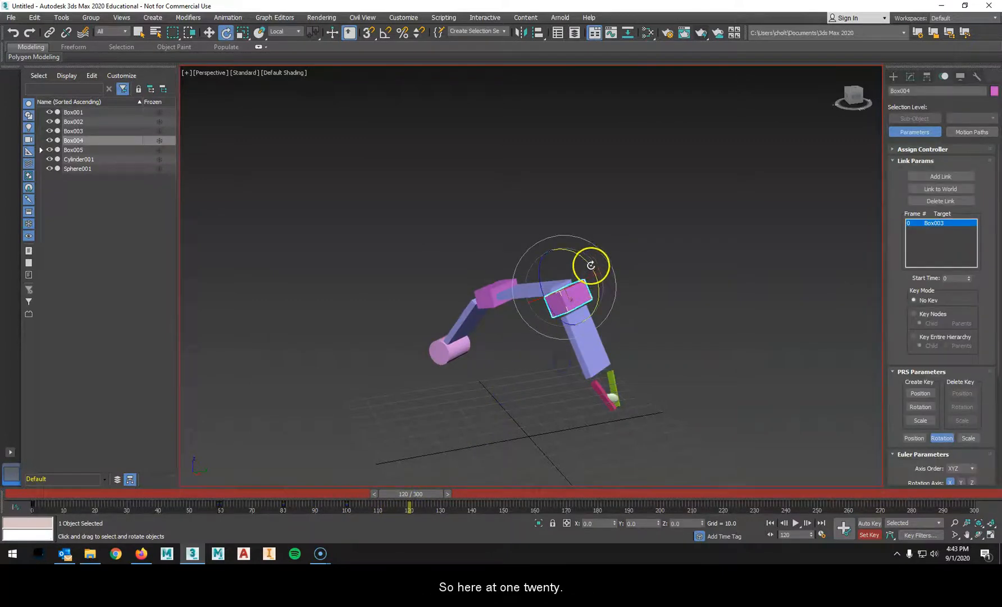
left_click_drag(591, 263, 527, 222)
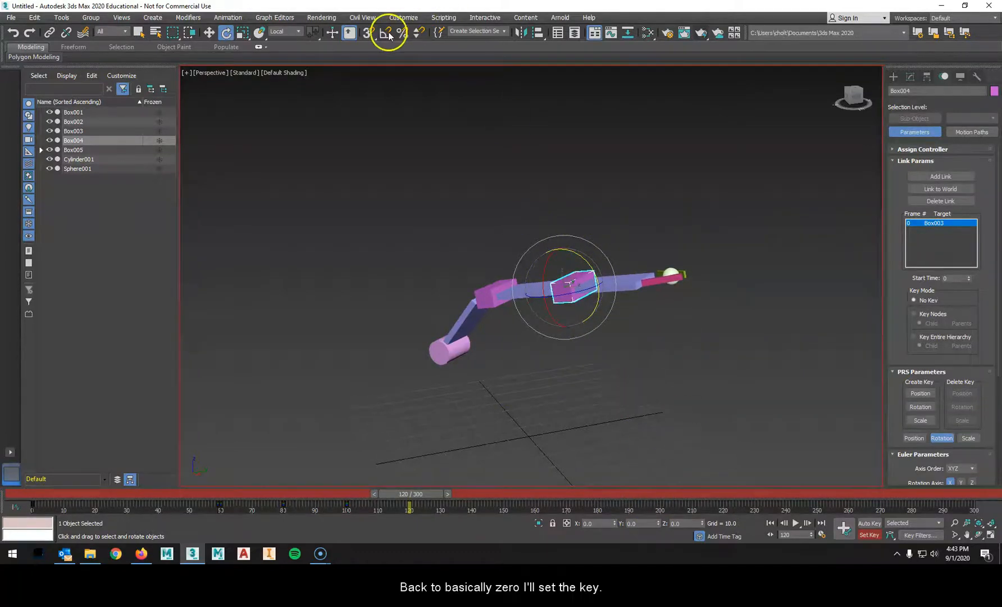
left_click(842, 529)
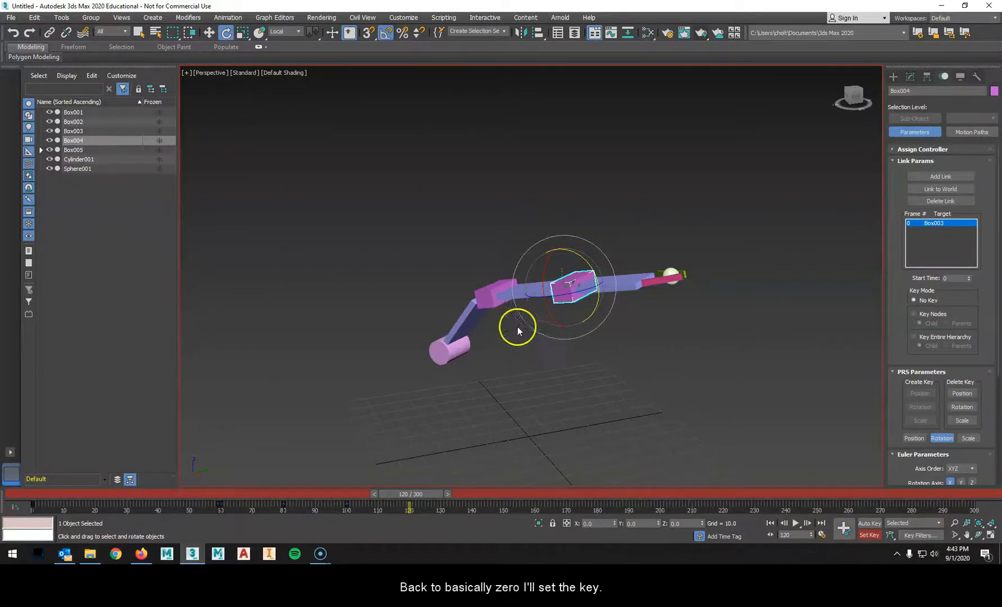
Step: At frame 120, rotate the joint Box002 so the whole arm is straight and set its key, and also key Cylinder001 unrotated
left_click(493, 295)
left_click_drag(514, 267, 501, 250)
left_click(843, 529)
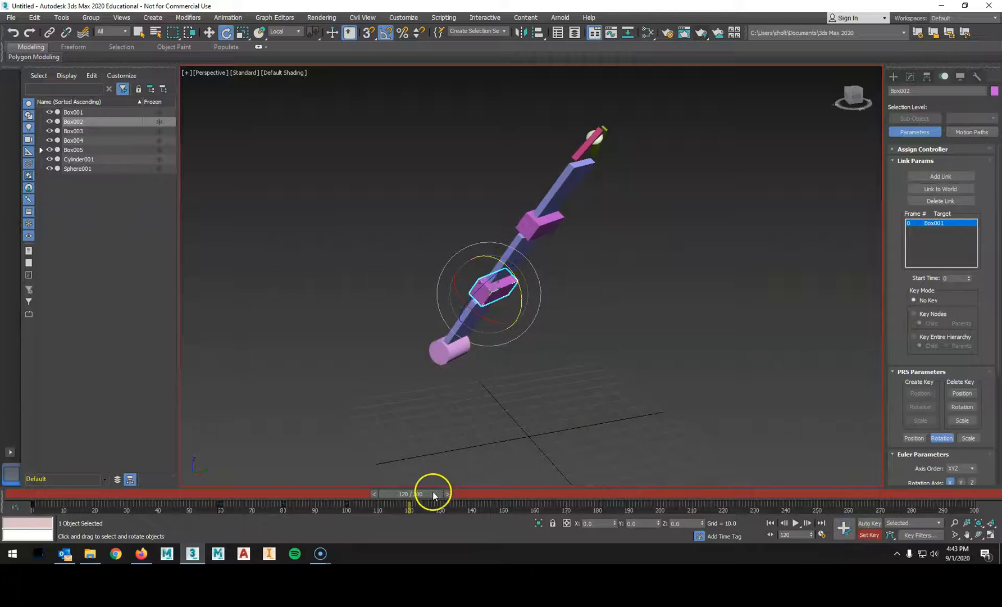
left_click(459, 349)
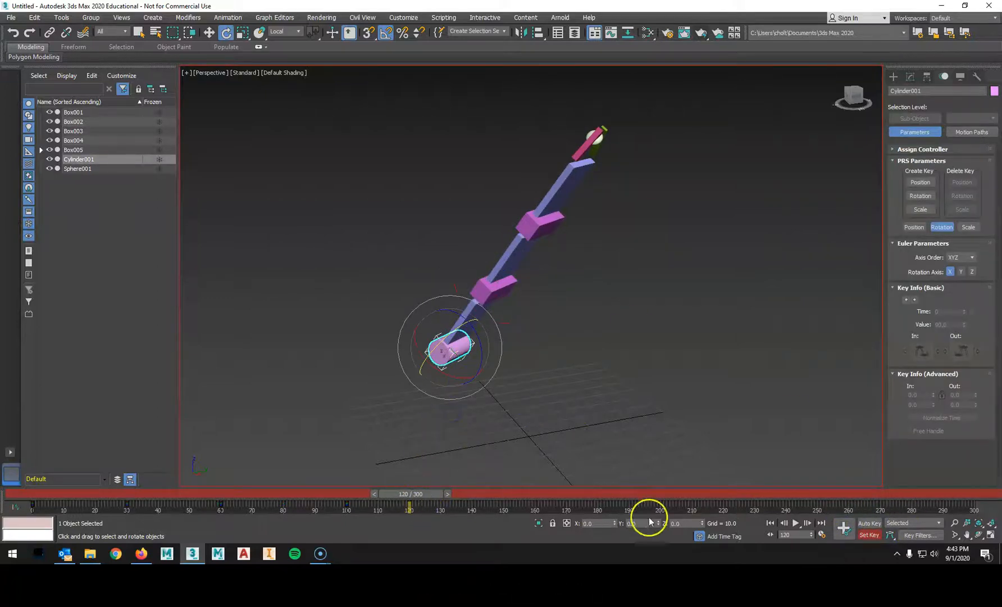
left_click(843, 528)
Step: At frame 150, rotate Cylinder001 35° to stand the arm upright, swivel it sideways with the arm, and set a key
left_click_drag(413, 486, 513, 490)
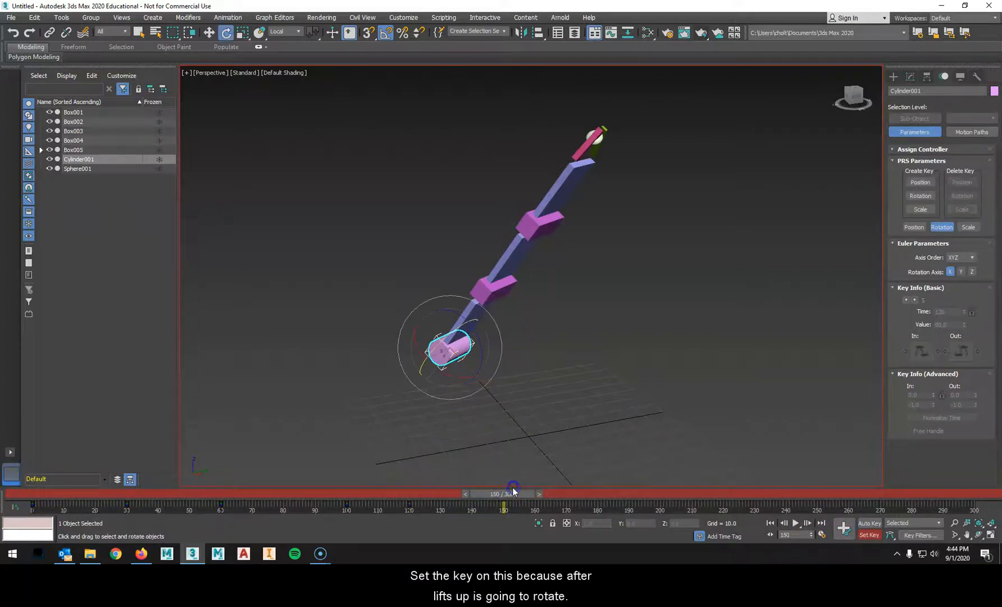
left_click(297, 34)
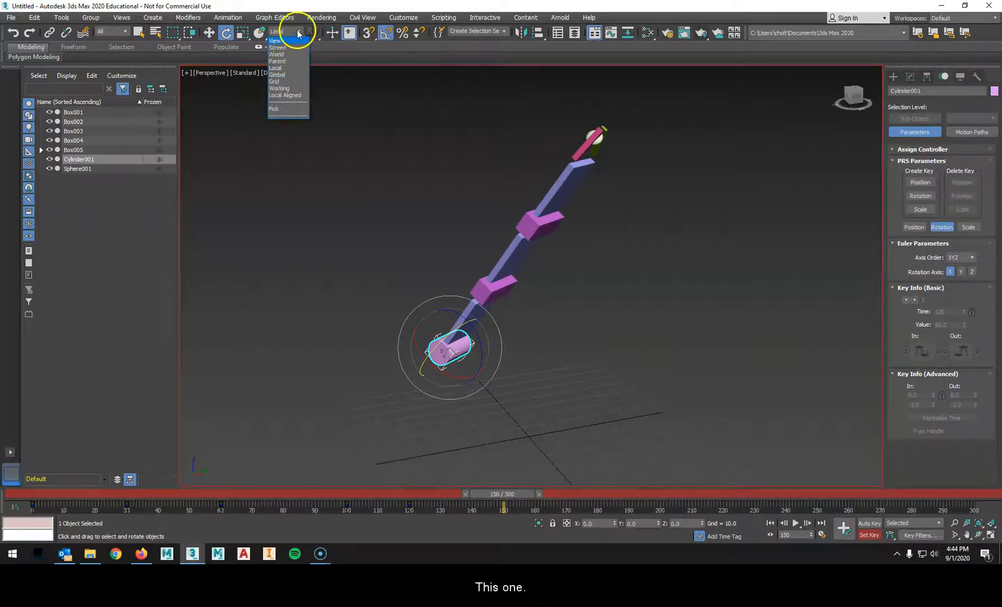
left_click(298, 33)
left_click_drag(467, 369, 482, 341)
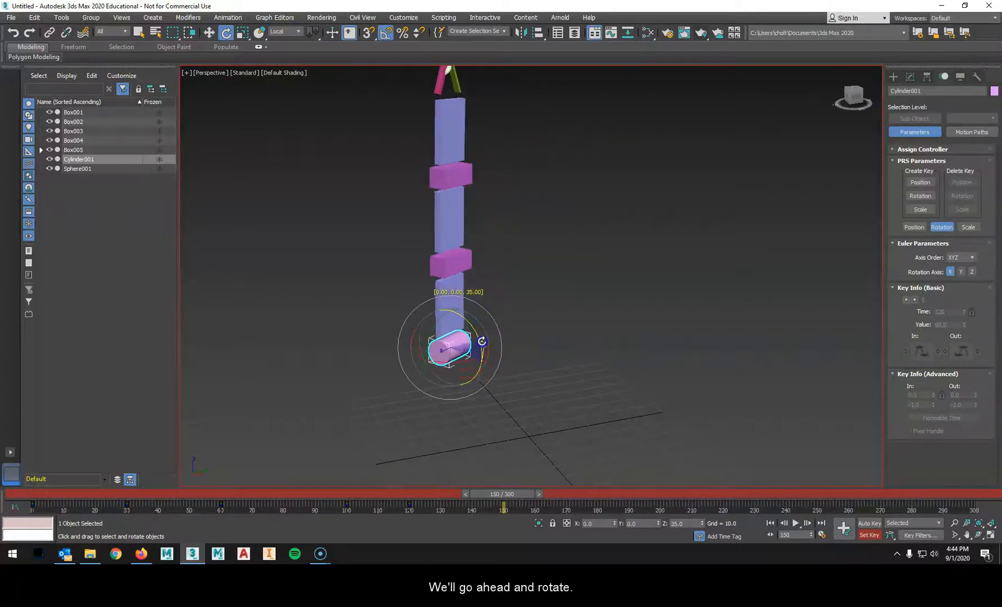
left_click_drag(477, 361, 459, 364)
middle_click_drag(276, 289, 571, 366, "alt")
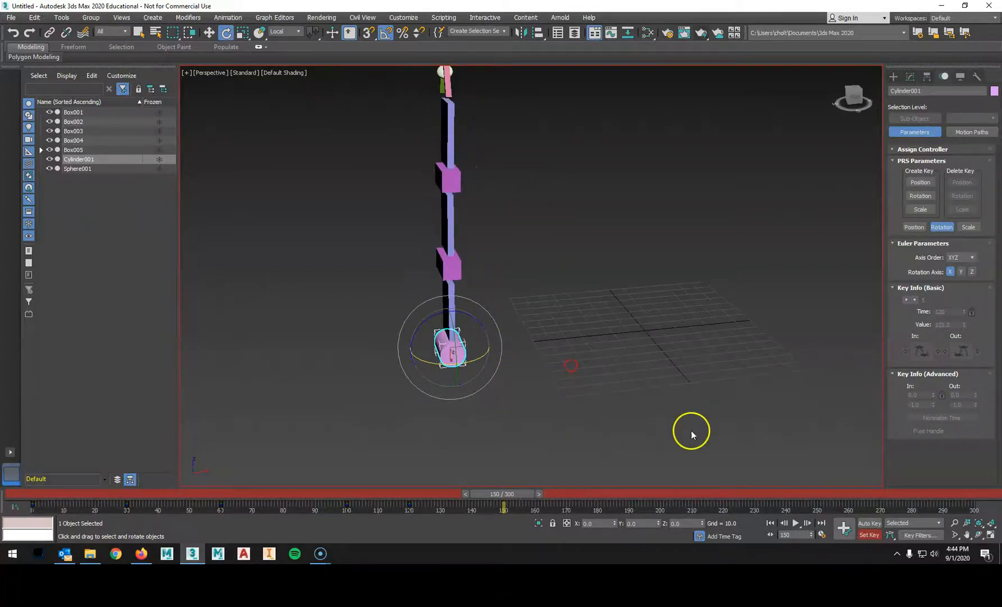
left_click(844, 530)
Step: Return to frame 0 and play the animation to review the arm's grab, lift and sideways swivel
left_click_drag(528, 495, 191, 475)
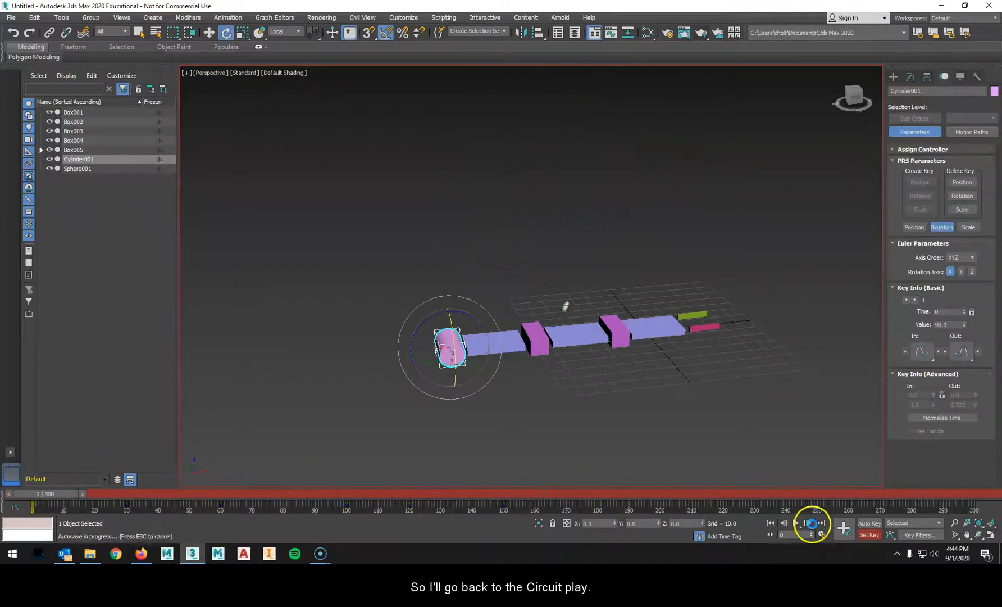
left_click(796, 523)
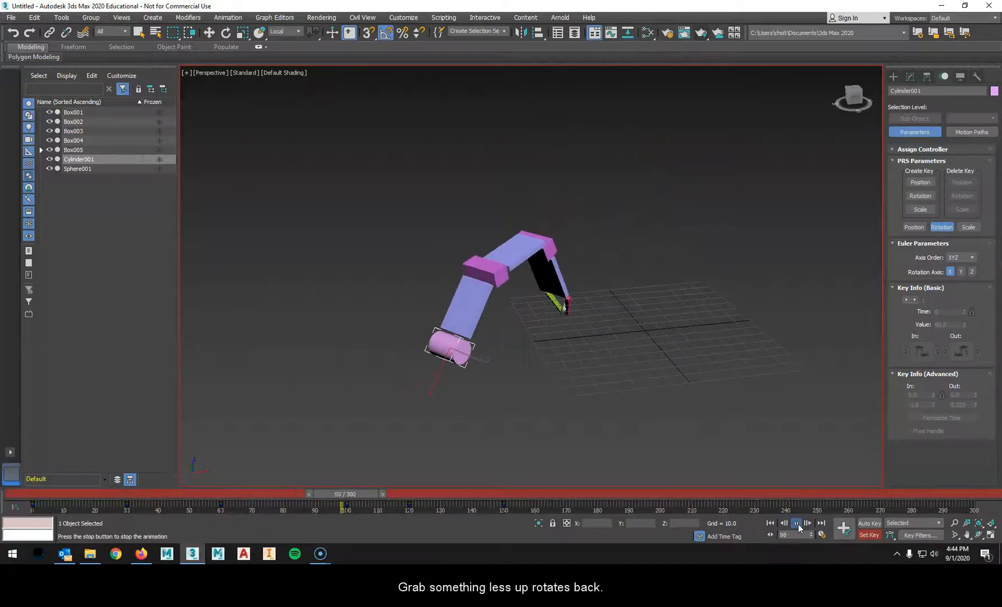
left_click(797, 523)
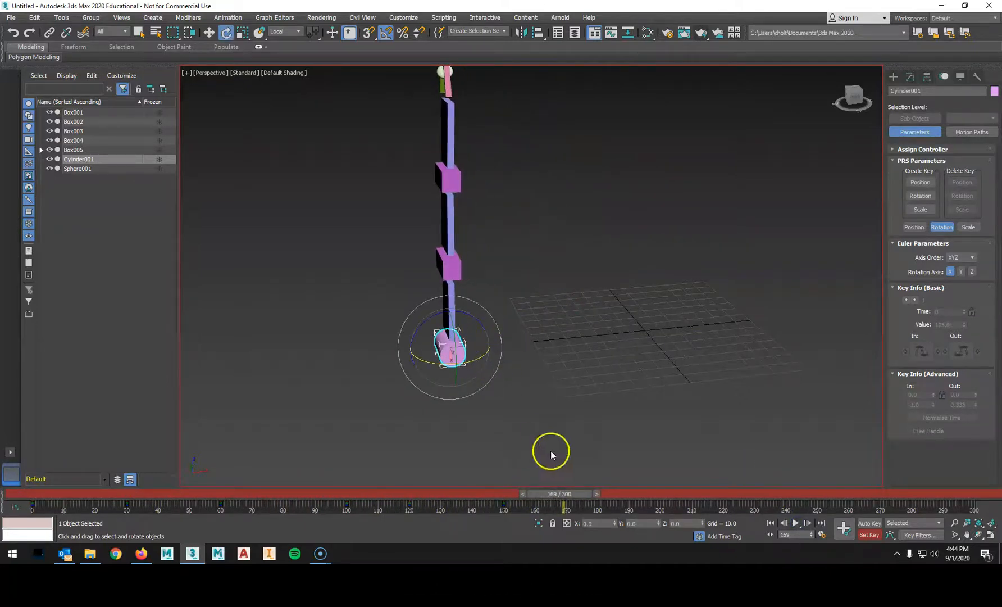
Step: At frame 180, rotate Cylinder001 45° about its local X axis to swivel the upright arm further, and set a key
left_click_drag(573, 495, 606, 496)
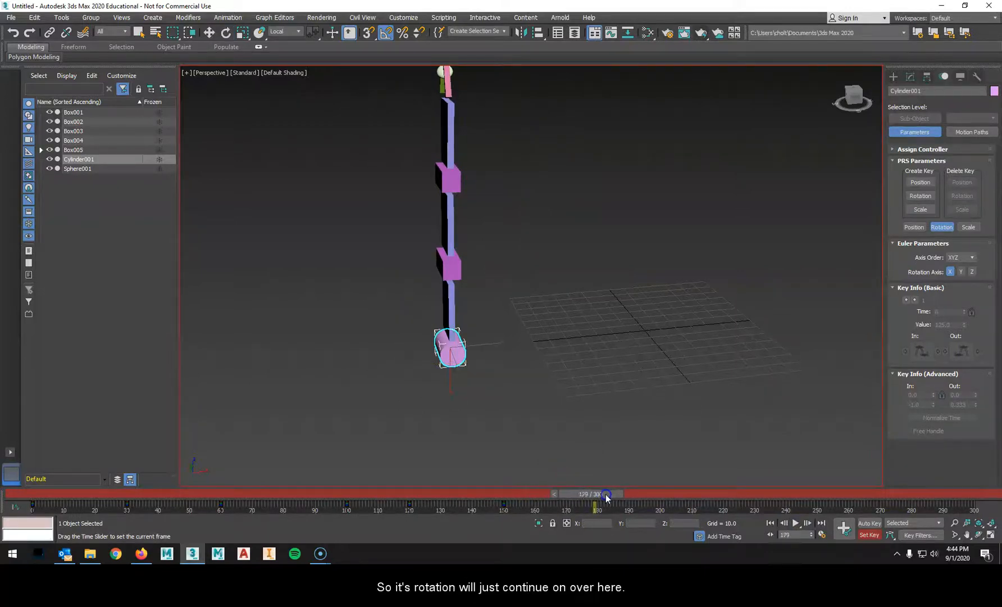
key("e")
left_click_drag(472, 354, 452, 364)
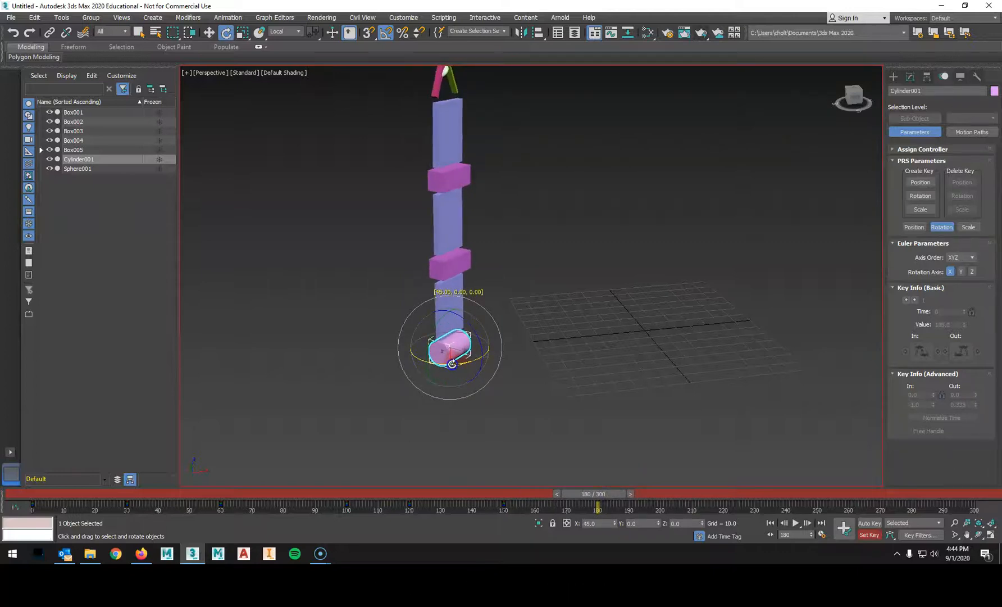
left_click(843, 527)
Step: Select Box001 to Box007 and set a key for all of them at frame 180
left_click(609, 495)
left_click_drag(504, 118, 521, 99)
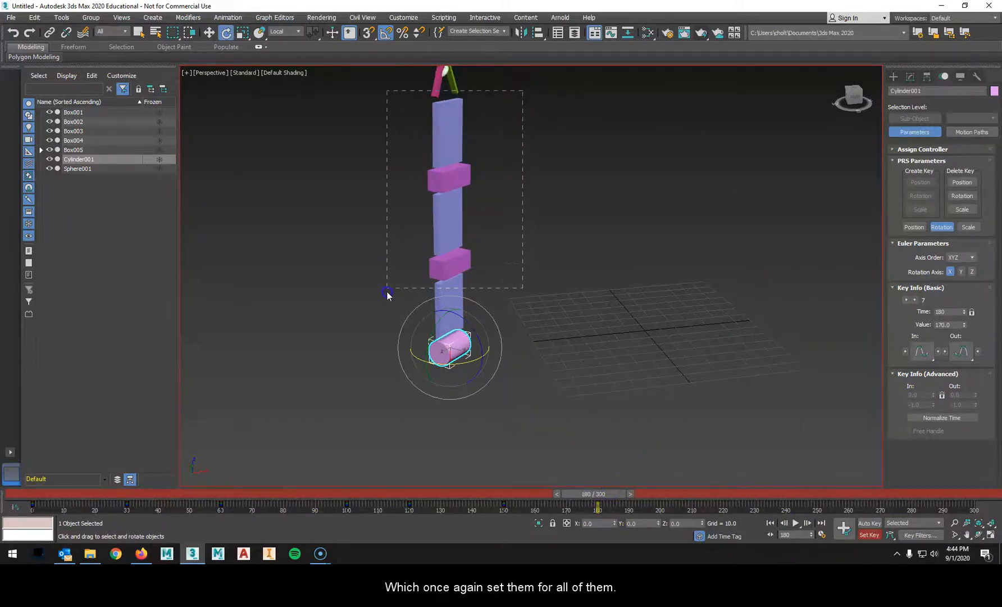
left_click_drag(388, 294, 380, 313)
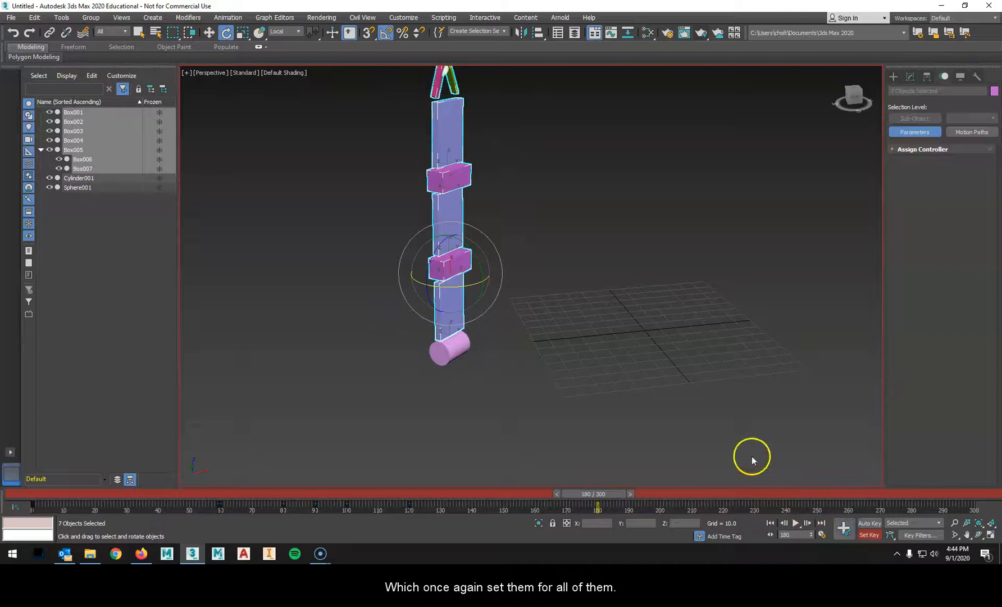
Step: At frame 210, rotate Cylinder001 so the straight arm leans down toward the grid, and set a key
left_click(449, 347)
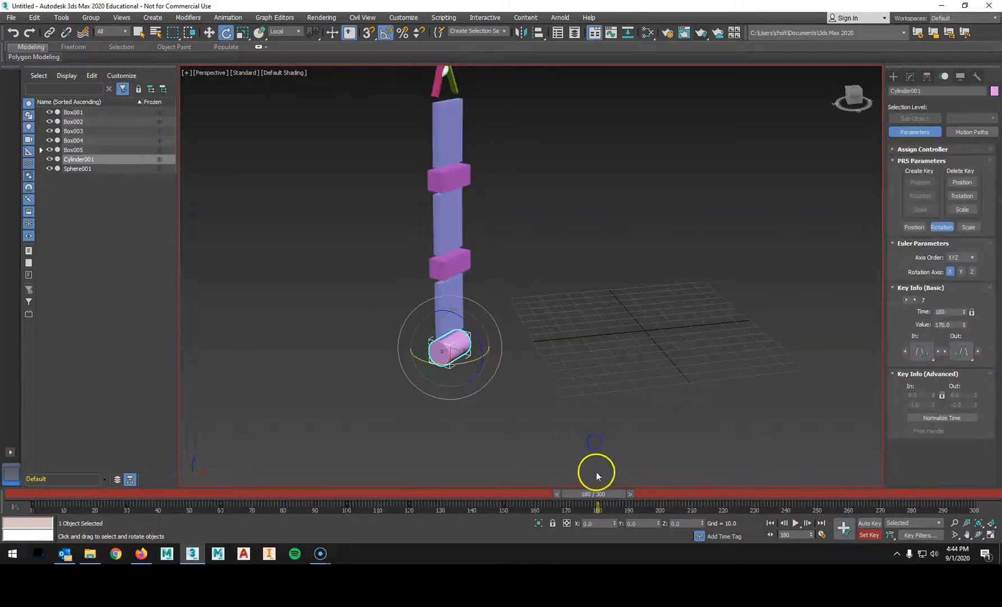
left_click_drag(605, 493, 695, 504)
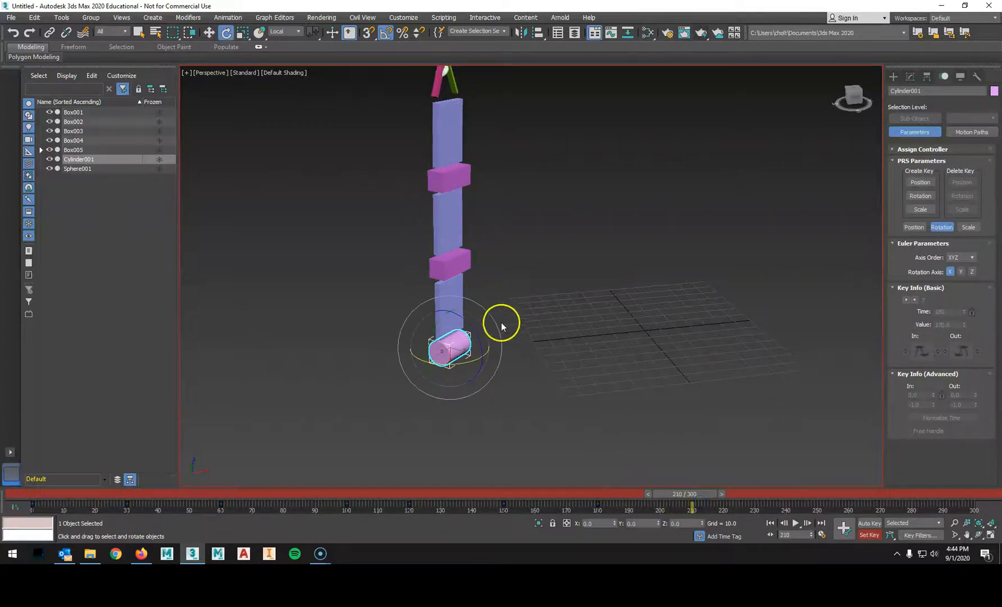
left_click_drag(469, 322, 485, 337)
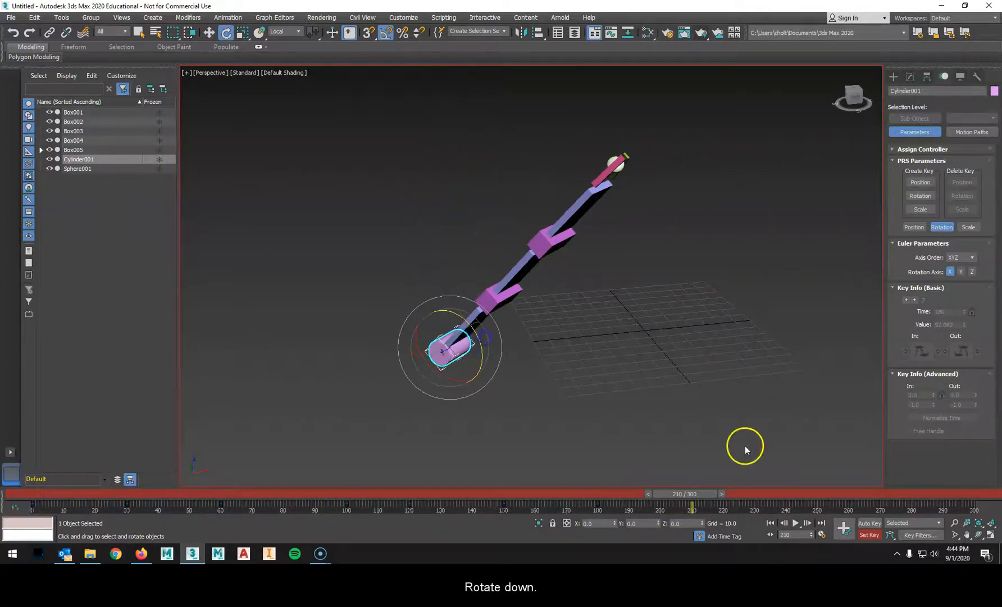
left_click(840, 528)
Step: At frame 210, rotate the joints Box002 and Box004 downward to lower the gripped sphere, setting a key for each joint
left_click(495, 309)
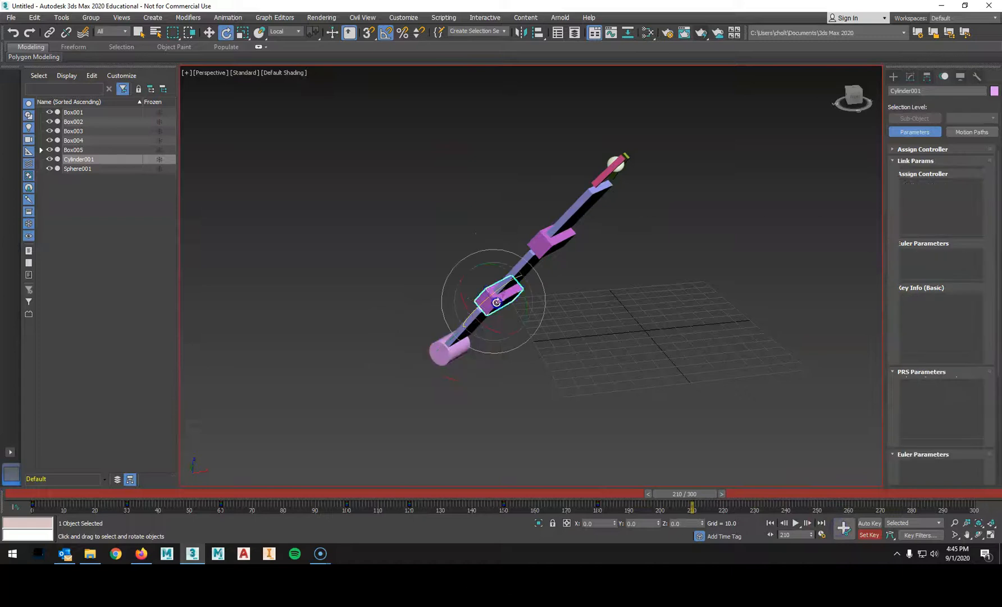
left_click_drag(513, 288, 519, 288)
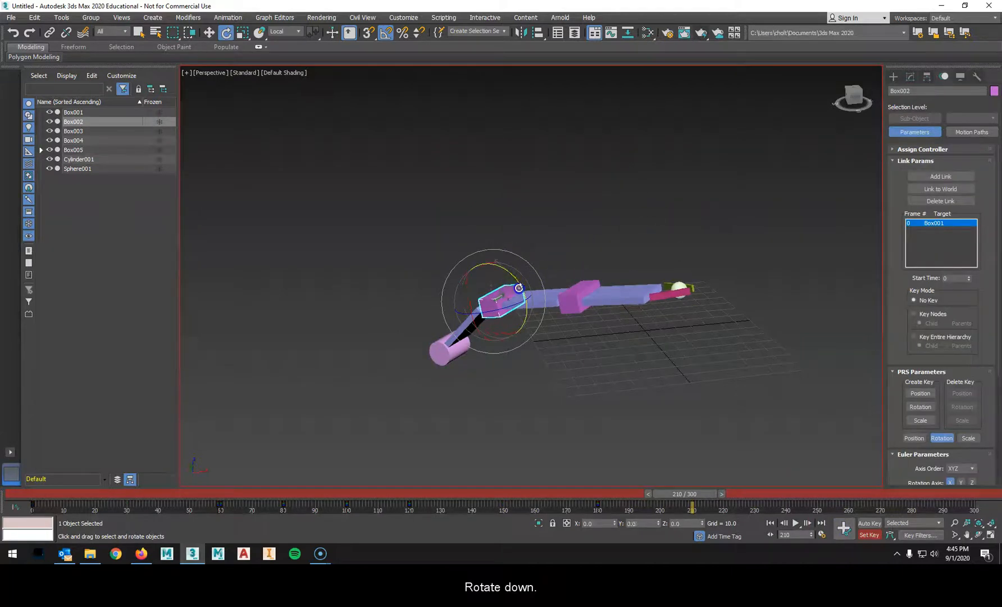
left_click(842, 530)
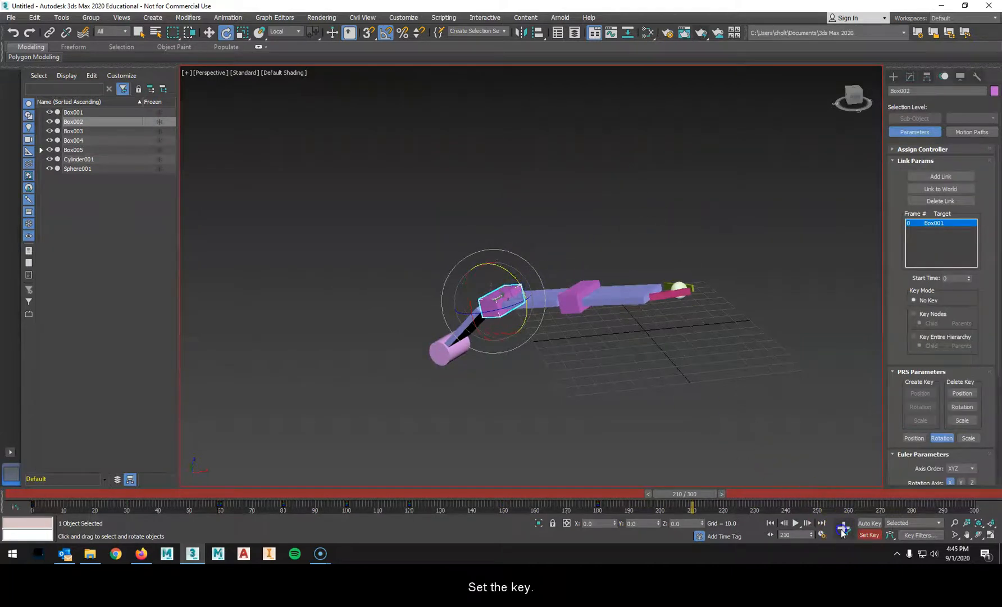
left_click(572, 290)
left_click_drag(583, 265, 599, 291)
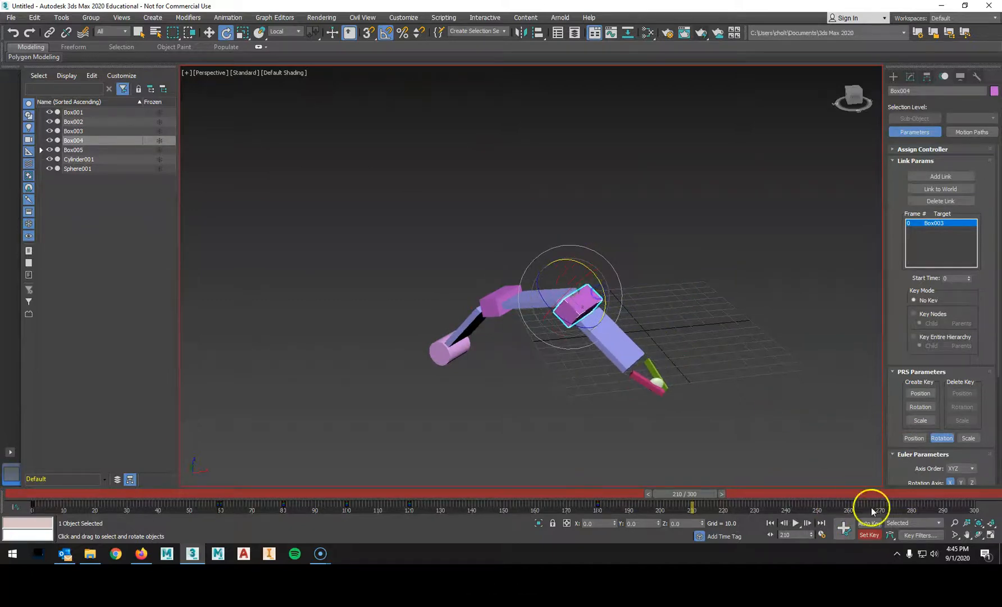
left_click(844, 528)
Step: At frame 211, add a Link to World to the Link Constraint of Sphere001 so the arm releases it
mouse_move(694, 491)
left_mouse_down()
mouse_move(161, 448)
mouse_move(235, 432)
mouse_move(665, 459)
mouse_move(684, 464)
mouse_move(652, 468)
mouse_move(726, 476)
mouse_move(600, 472)
mouse_move(721, 480)
mouse_move(575, 486)
mouse_move(712, 482)
mouse_move(605, 480)
mouse_move(643, 493)
mouse_move(706, 492)
mouse_move(604, 493)
mouse_move(694, 497)
left_mouse_up()
key("e")
left_click(450, 351)
left_click(477, 369)
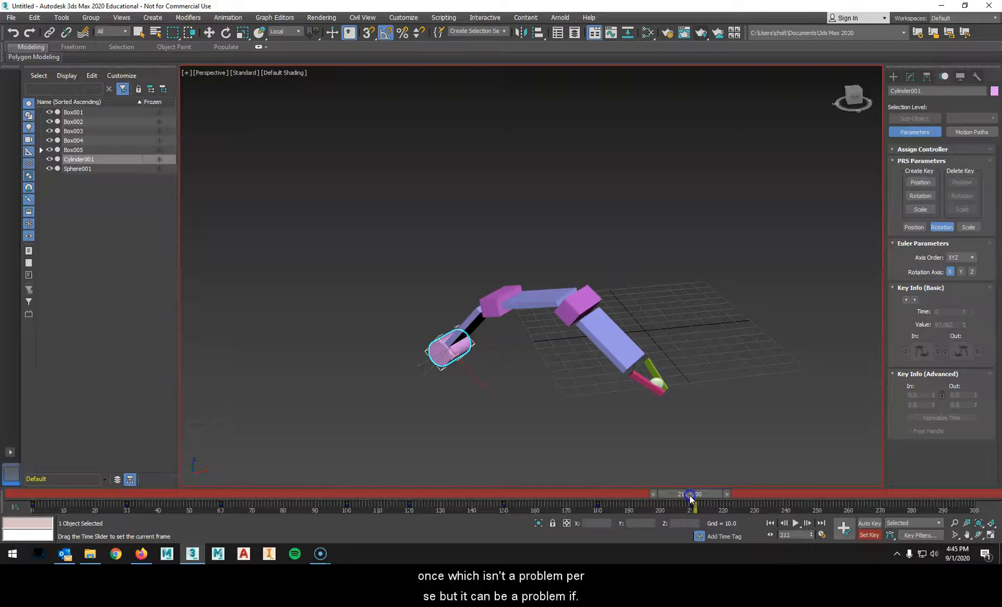
left_click_drag(690, 498, 687, 497)
key("e")
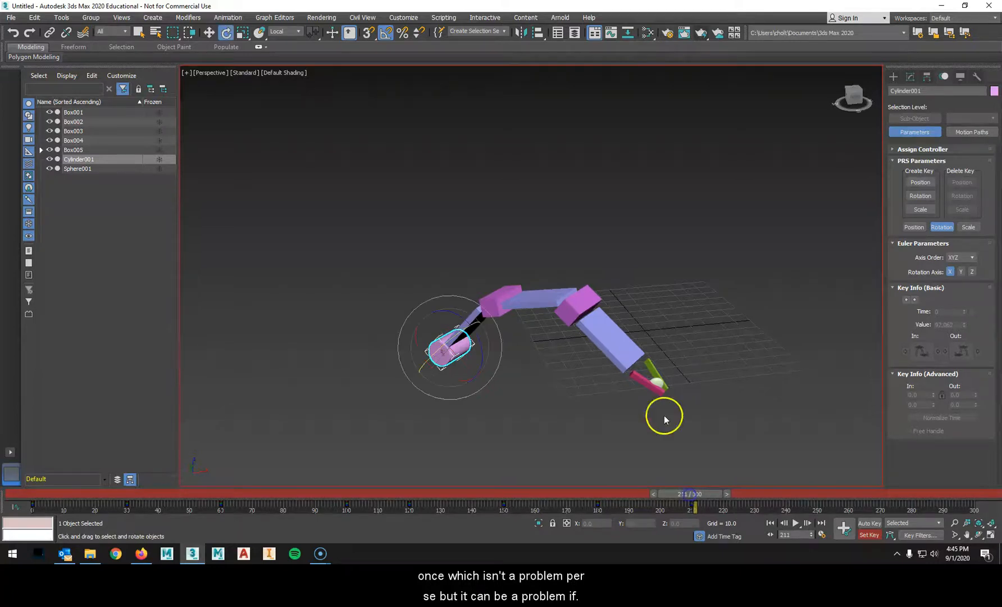
left_click(654, 381)
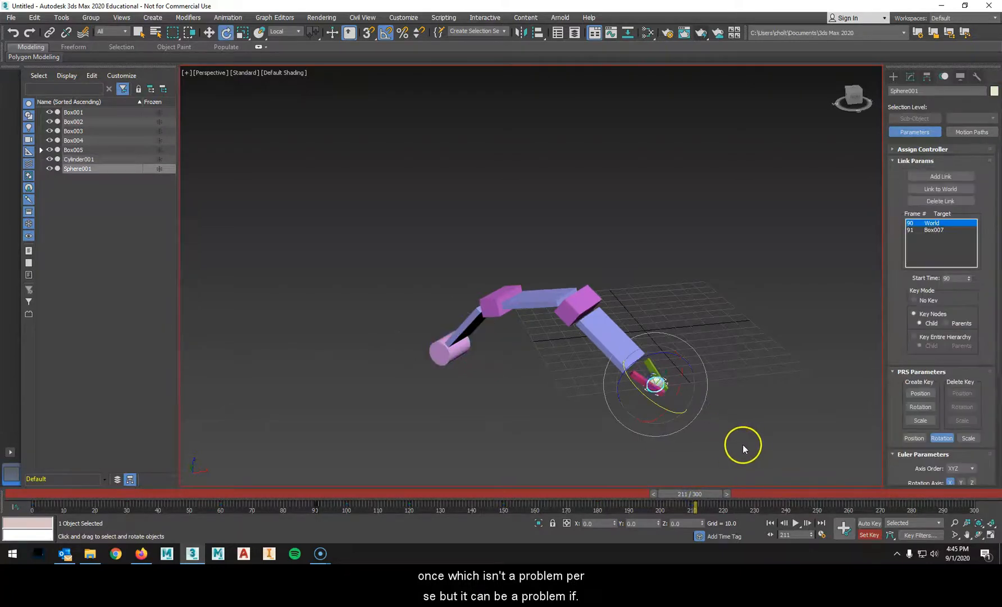
left_click(941, 230)
left_click(939, 189)
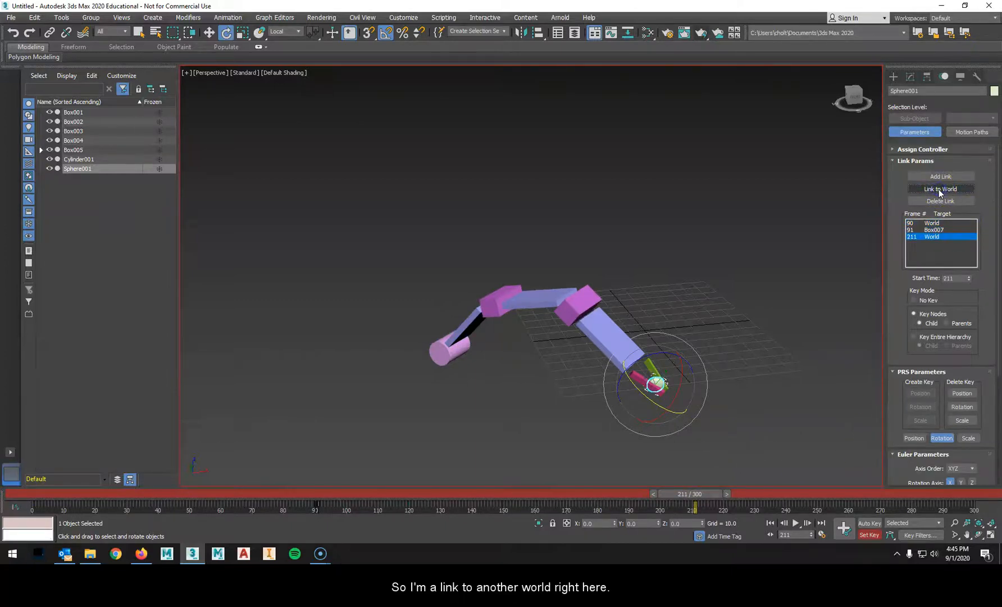
Step: Select both gripper fingers, Box006 and Box007, and set a key for them at frame 210
mouse_move(698, 493)
left_mouse_down()
mouse_move(515, 494)
mouse_move(228, 462)
mouse_move(706, 498)
left_mouse_up()
key("e")
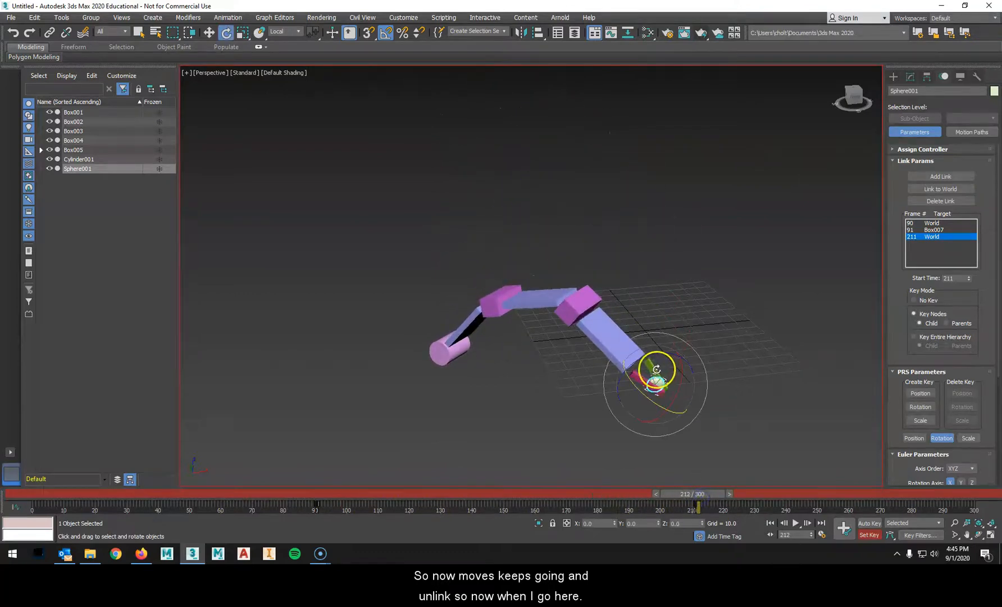
left_click(667, 332)
left_click(650, 363)
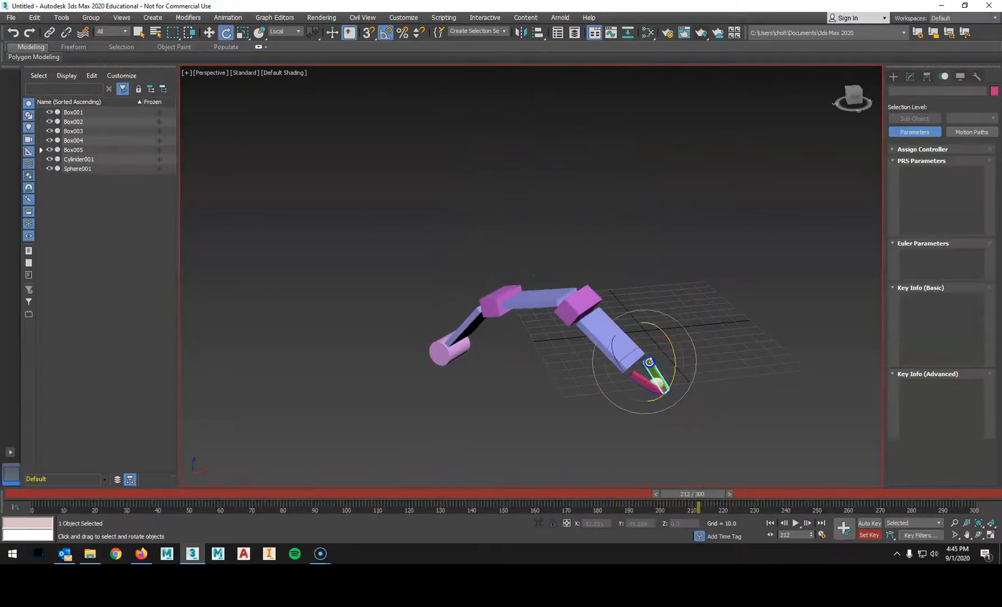
mouse_move(706, 491)
left_mouse_down()
mouse_move(692, 493)
mouse_move(703, 492)
left_mouse_up()
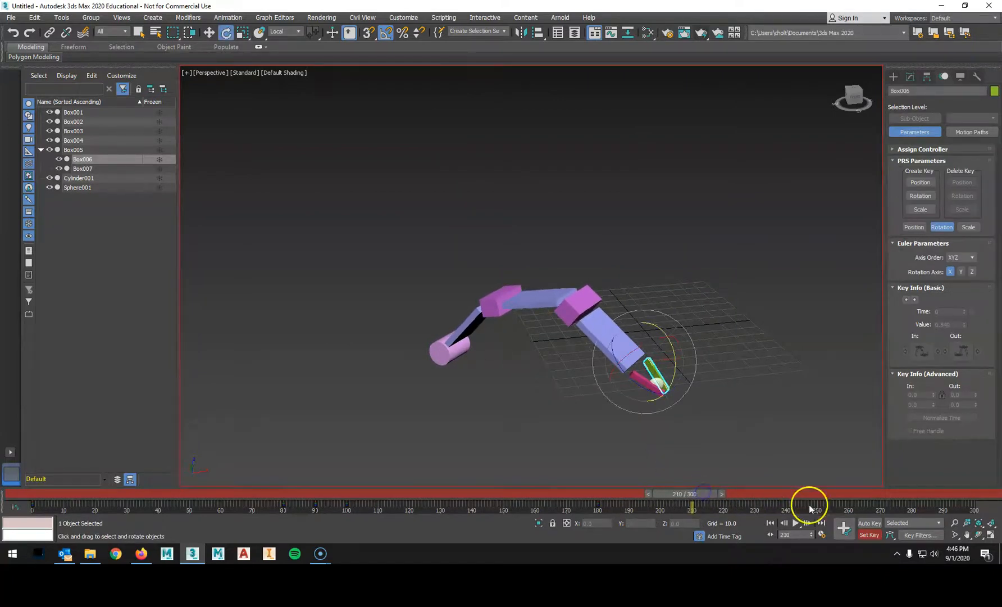
key("q")
left_click(640, 377, "ctrl")
left_click(844, 528)
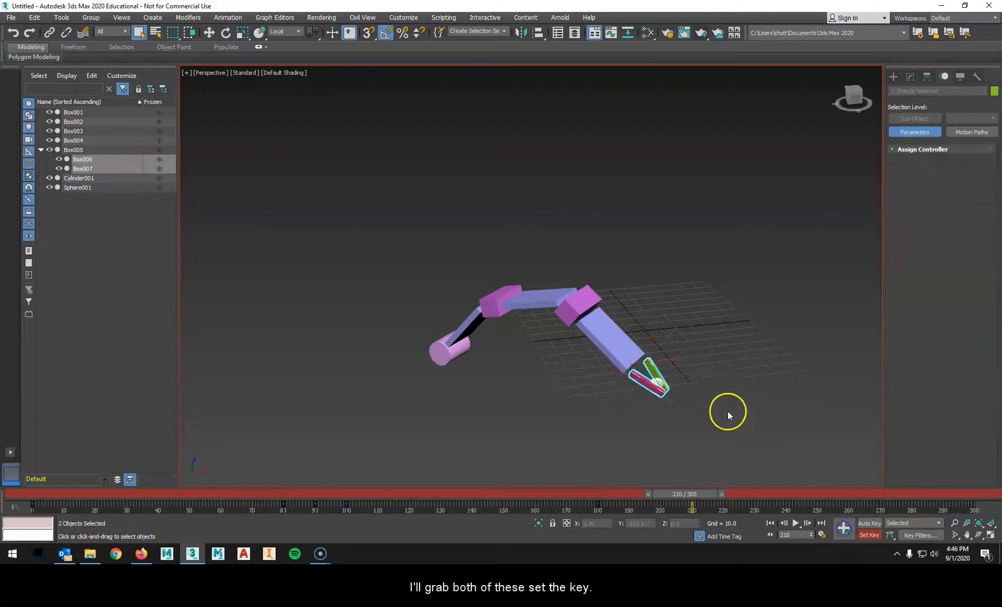
Step: At frame 230, rotate the fingers Box006 and Box007 outward to open the grip around the sphere, and key each finger
key("w")
key("e")
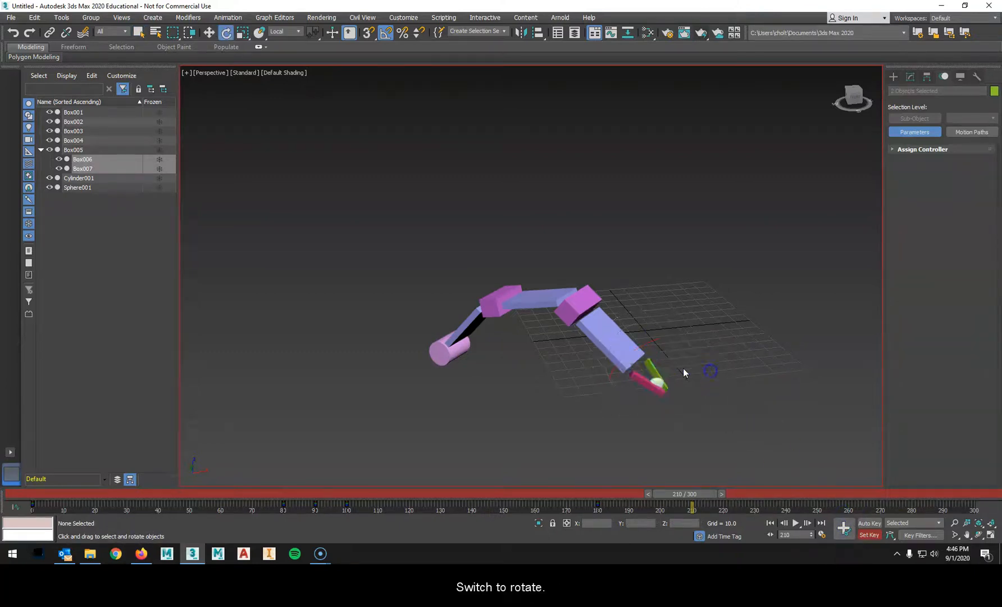
left_click(653, 371)
left_click_drag(690, 488, 758, 497)
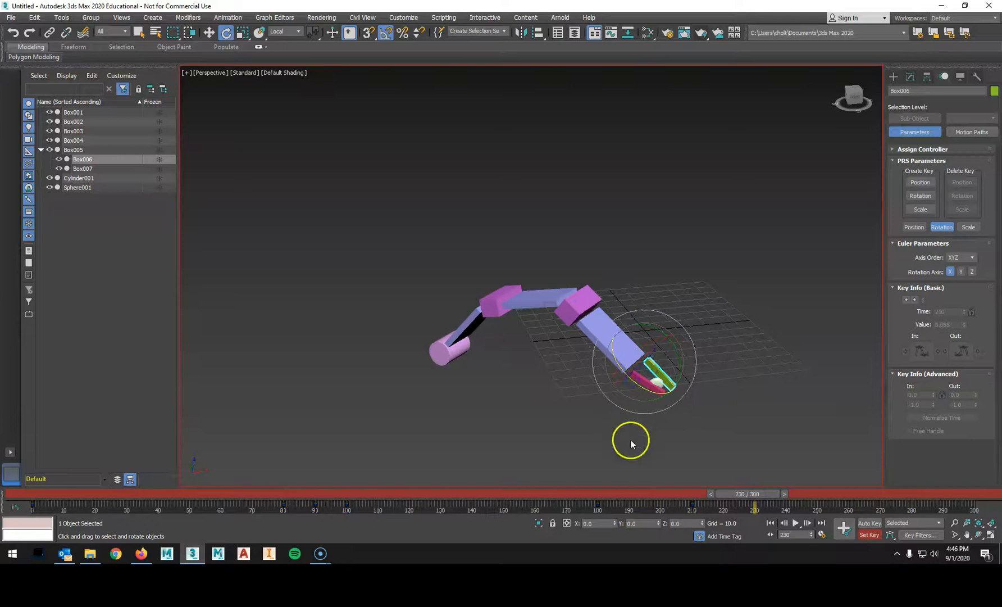
left_click(844, 527)
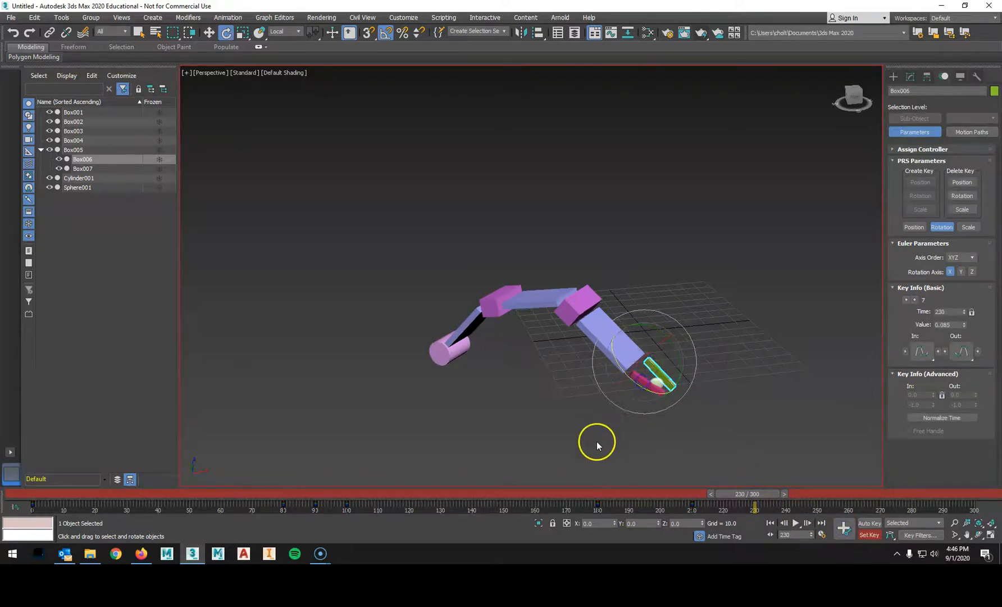
left_click(641, 372)
left_click_drag(633, 403, 618, 399)
left_click(844, 528)
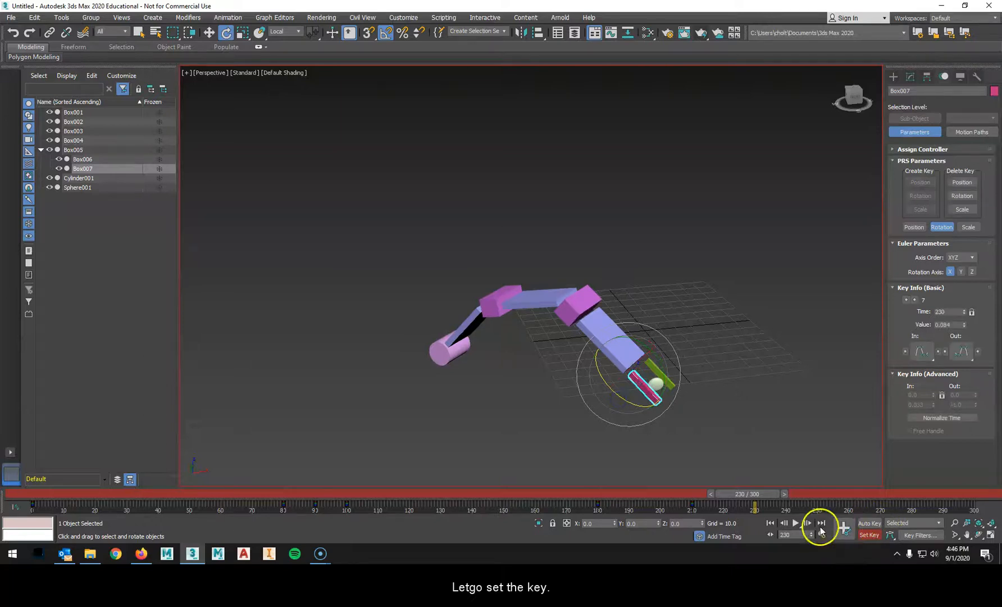
Step: At frame 231, select Cylinder001 and Box001 to Box007 without the sphere, and set a key for all of them
left_click_drag(756, 493, 753, 517)
left_click_drag(818, 522, 773, 519)
key("e")
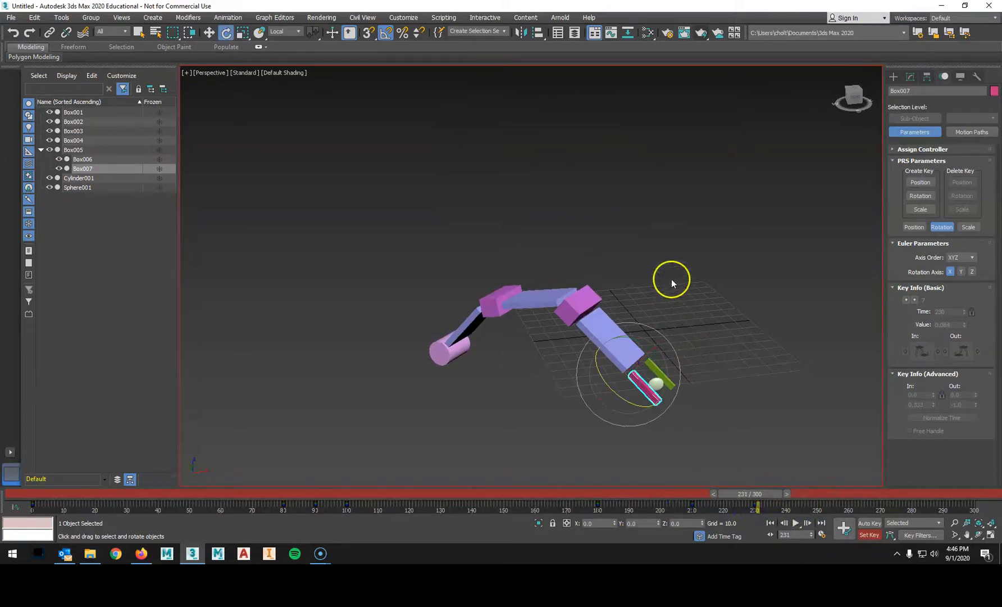
left_click_drag(649, 256, 513, 327)
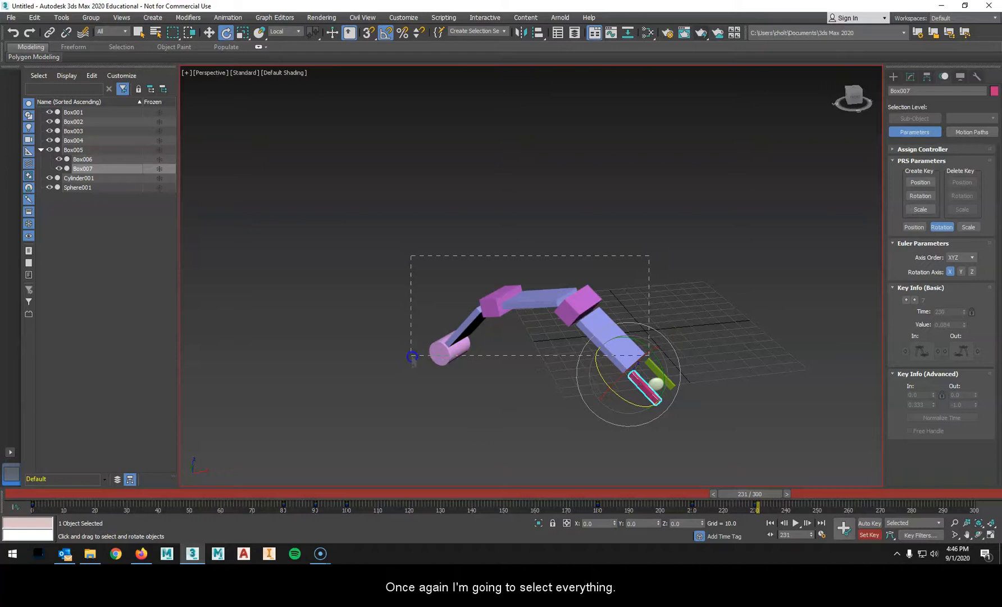
left_click_drag(414, 365, 413, 366)
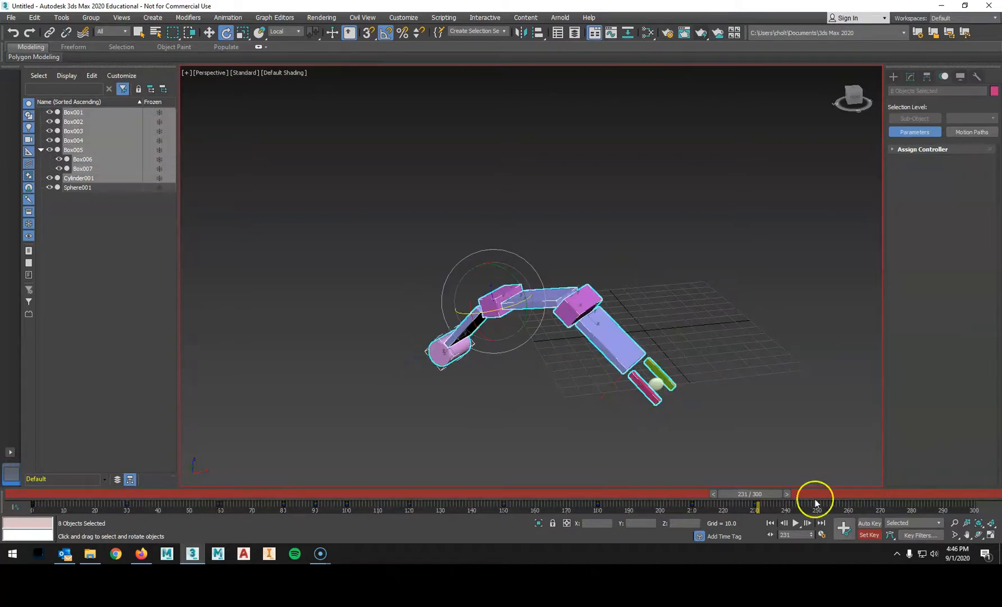
left_click(846, 529)
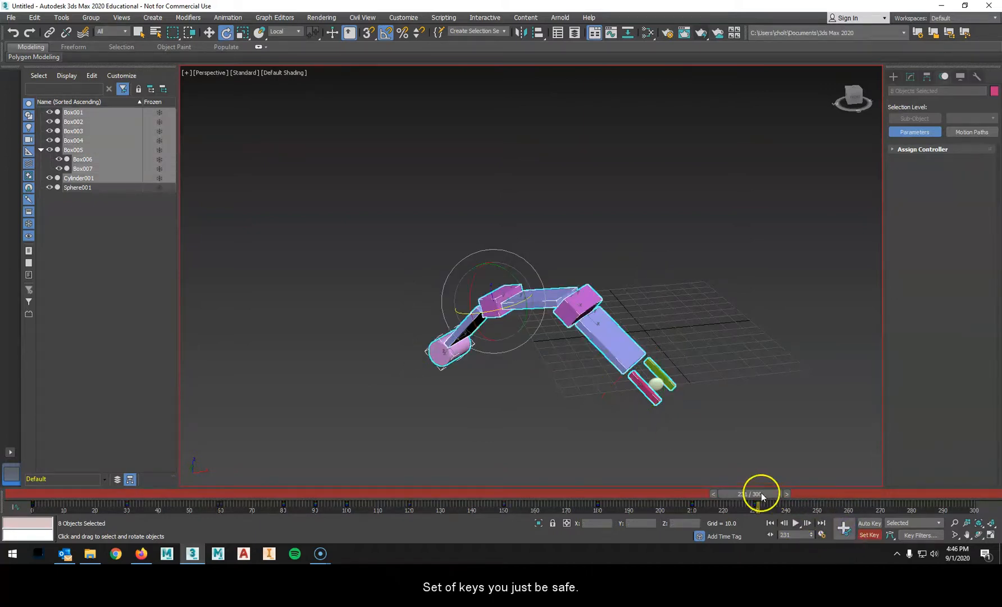
Step: At frame 250, rotate Cylinder001 40° to raise the arm, swivel it back to an X rotation of 125°, and set a key
left_click_drag(763, 496, 785, 498)
key("e")
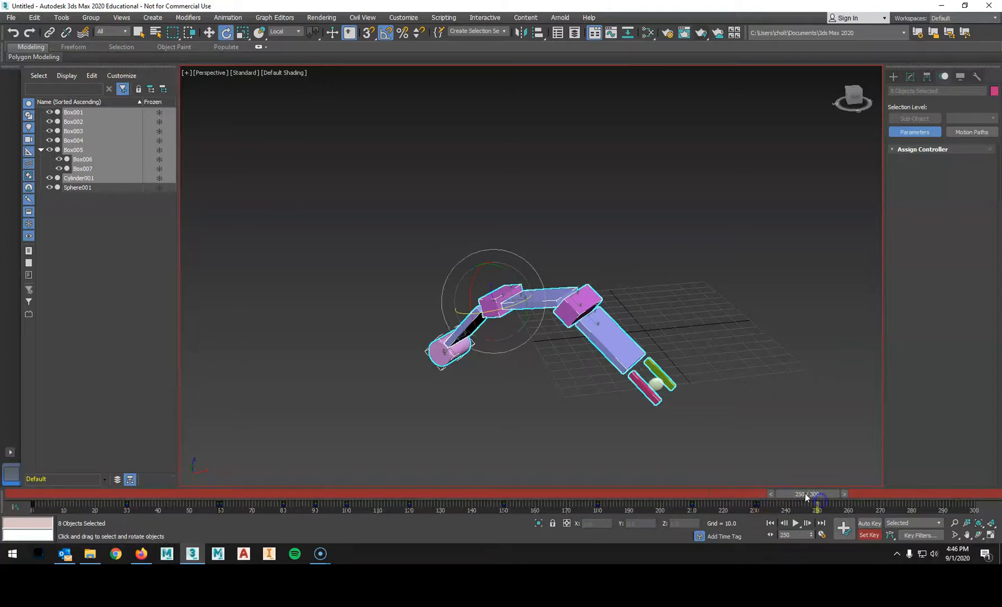
left_click(439, 361)
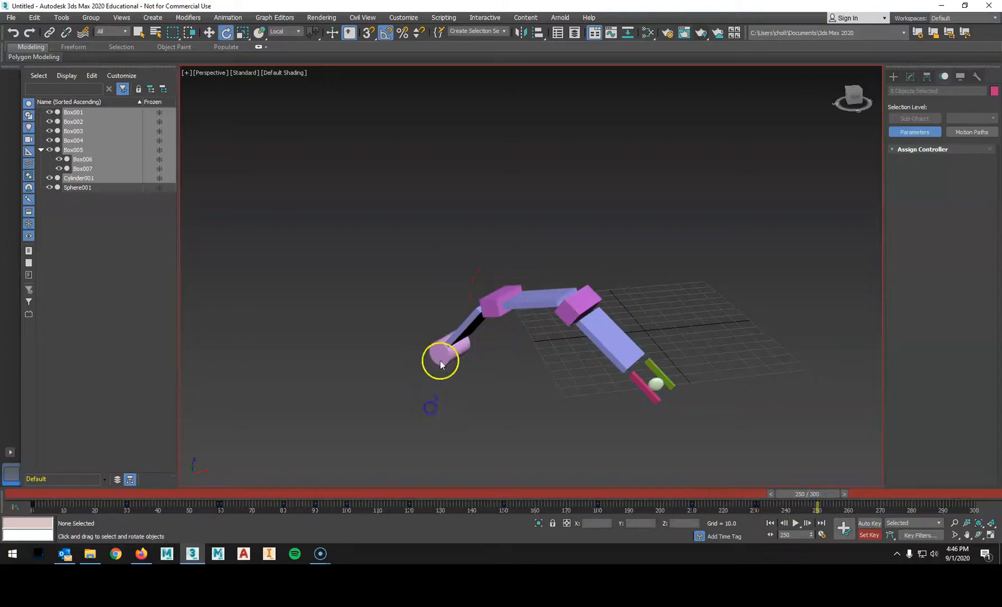
left_click_drag(475, 339, 469, 319)
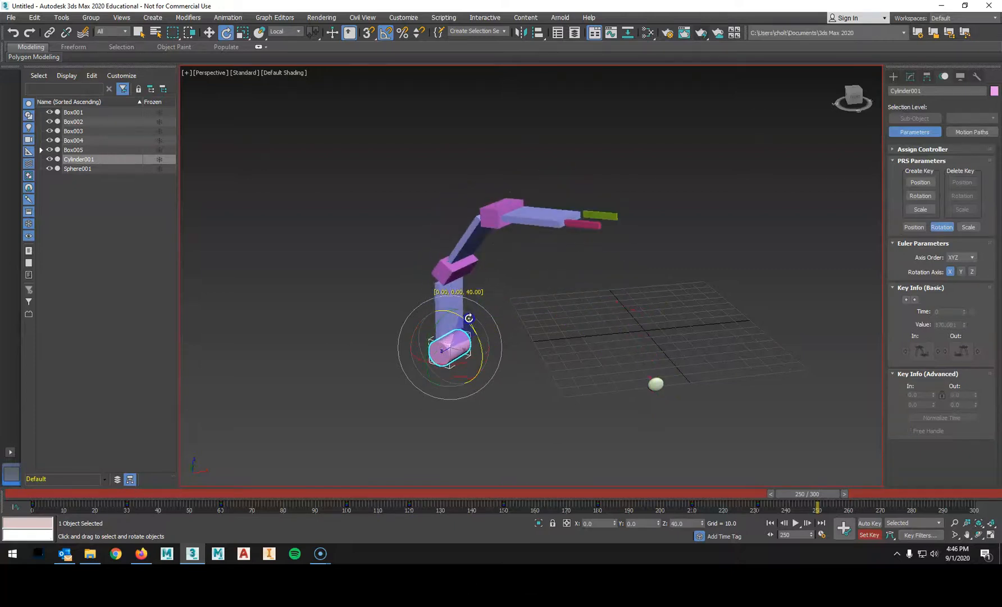
left_click_drag(444, 360, 468, 361)
left_click(844, 527)
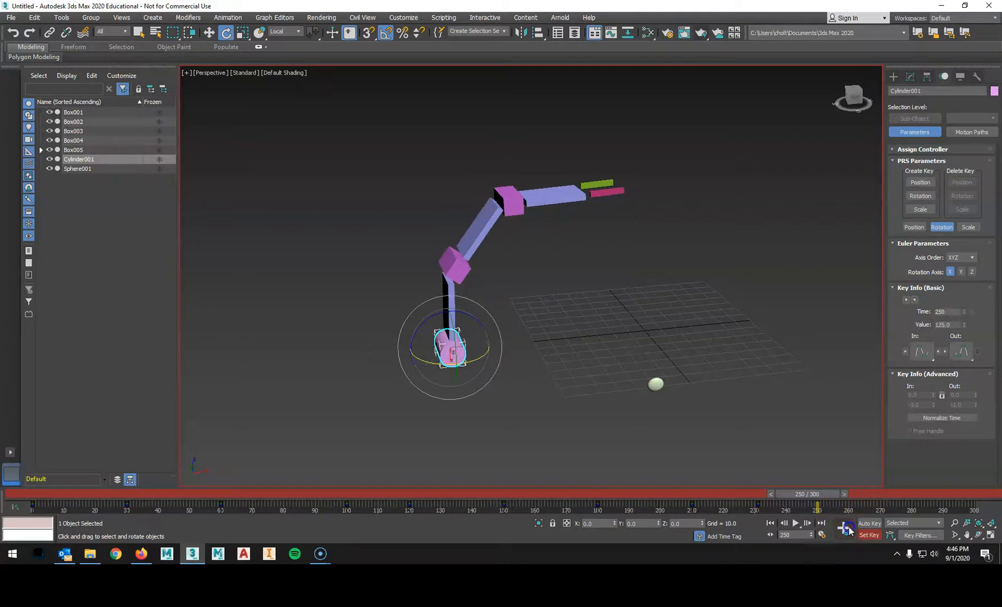
Step: At frame 250, rotate joint Box002 by -35° on Y, rotate joint Box004 until the arm stands straight up, and key each joint
left_click(465, 269)
left_click_drag(457, 231, 443, 233)
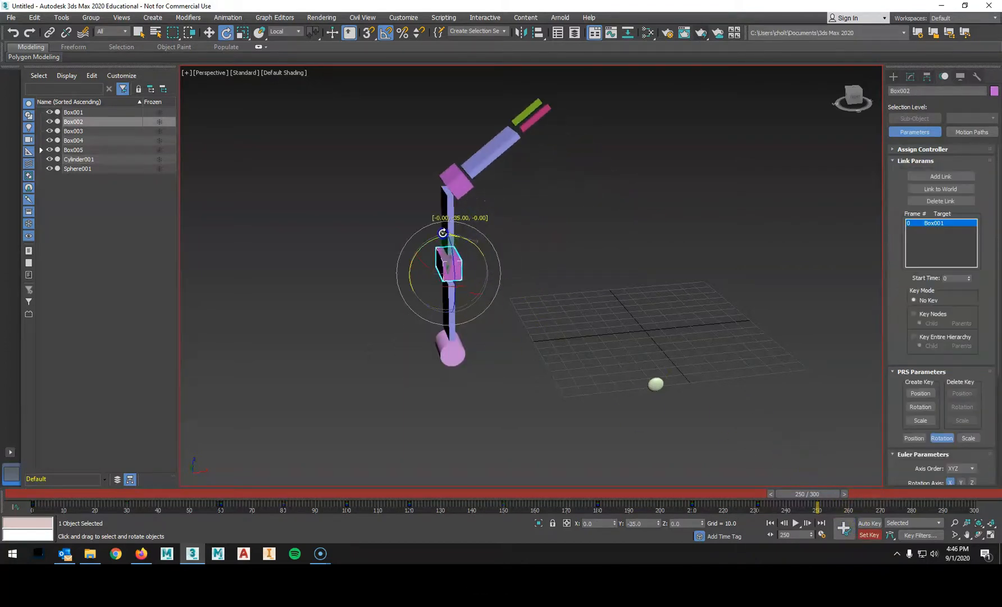
left_click(844, 529)
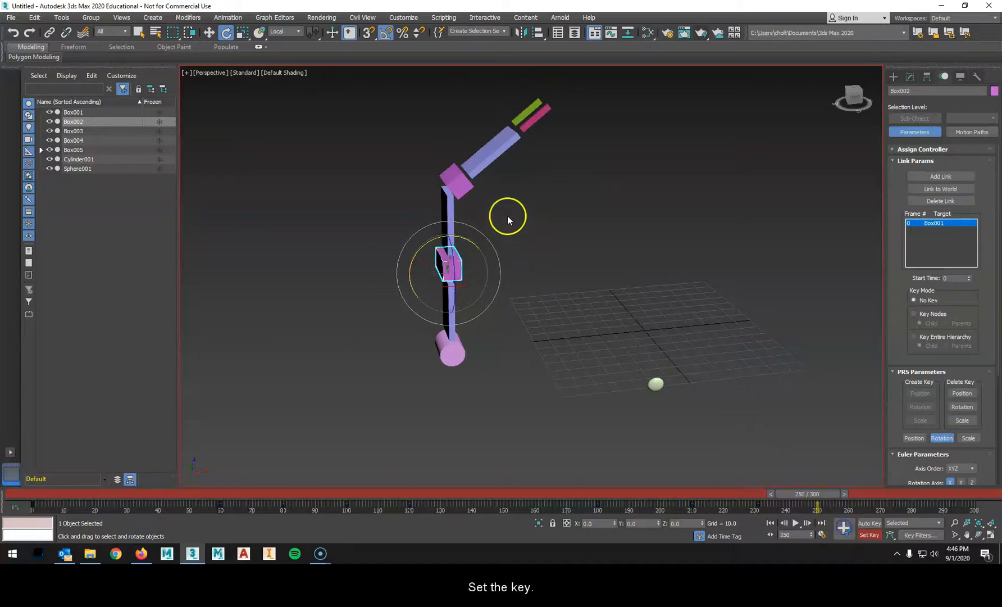
left_click(461, 179)
left_click_drag(453, 145, 438, 146)
left_click(844, 528)
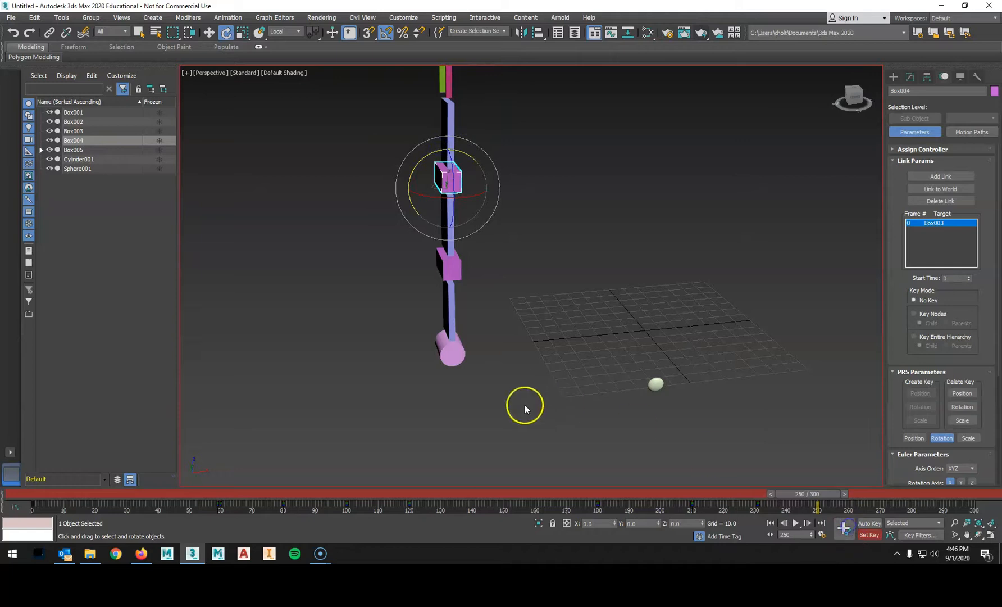
Step: At frame 300, rotate Cylinder001 by -90° on Z to lay the straightened arm down, and set a key
left_click_drag(836, 488, 976, 501)
left_click(450, 349)
left_click_drag(426, 315, 491, 320)
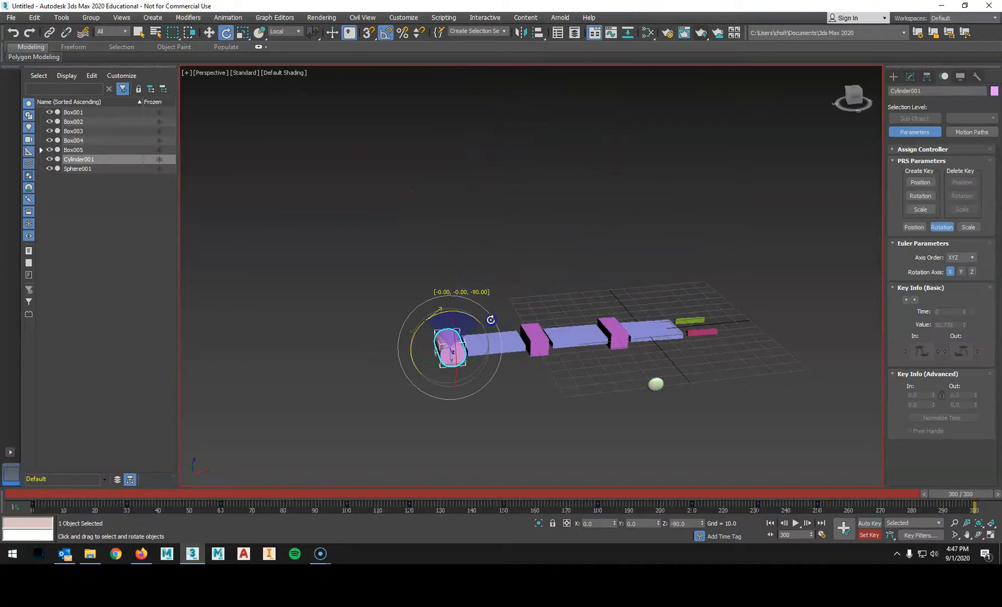
left_click(855, 526)
Step: Scrub the animation back to frame 0 to review the motion, and turn off Set Key mode
mouse_move(958, 493)
left_mouse_down()
mouse_move(781, 491)
mouse_move(946, 508)
left_mouse_up()
middle_click_drag(725, 400, 625, 395, "alt")
left_click_drag(931, 501, 16, 433)
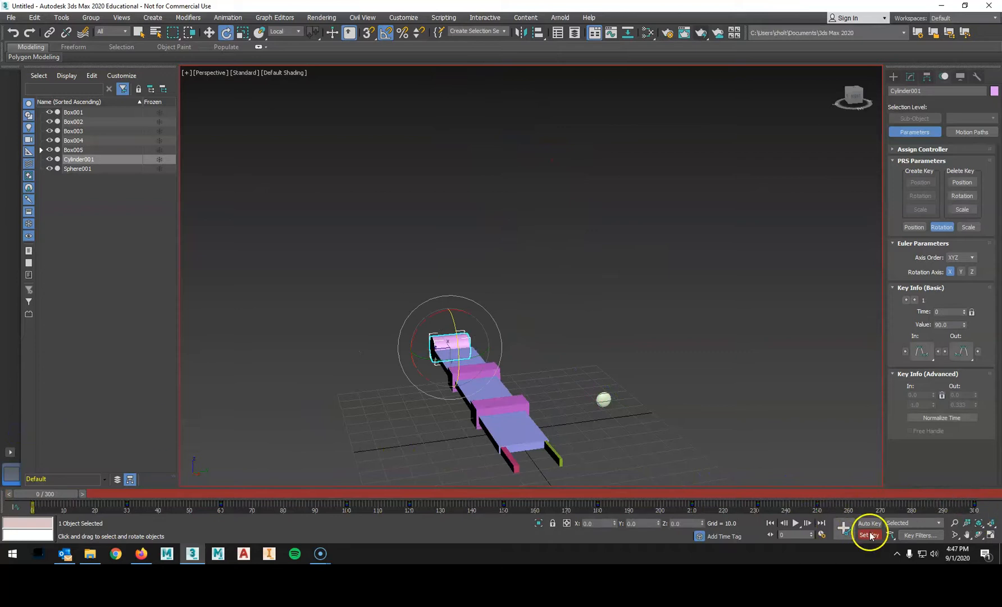
left_click(870, 535)
Step: Play the arm animation from the first frame, stop the playback, and return to frame 0
left_click(795, 523)
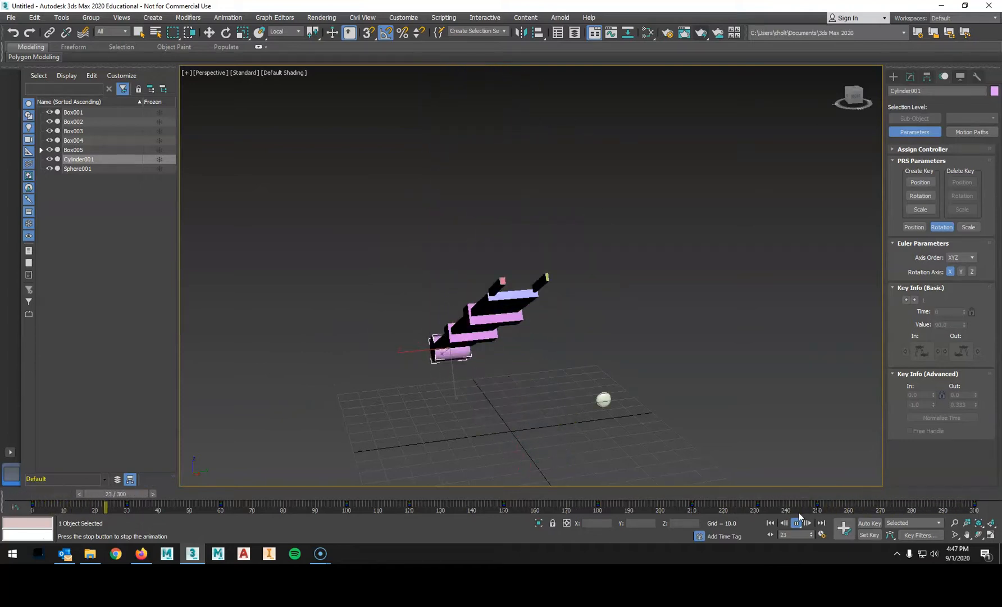
left_click(797, 523)
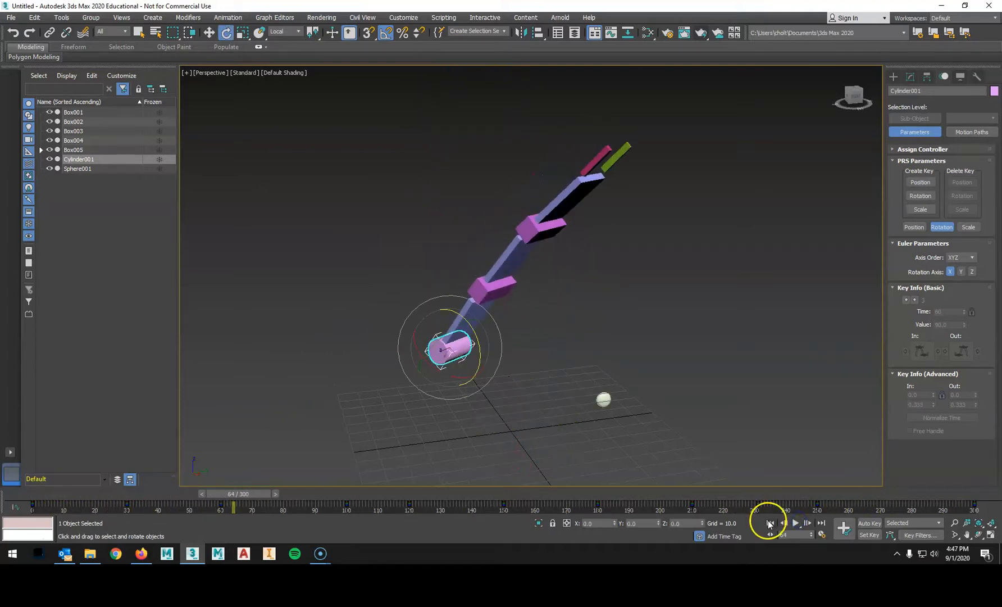
left_click(770, 523)
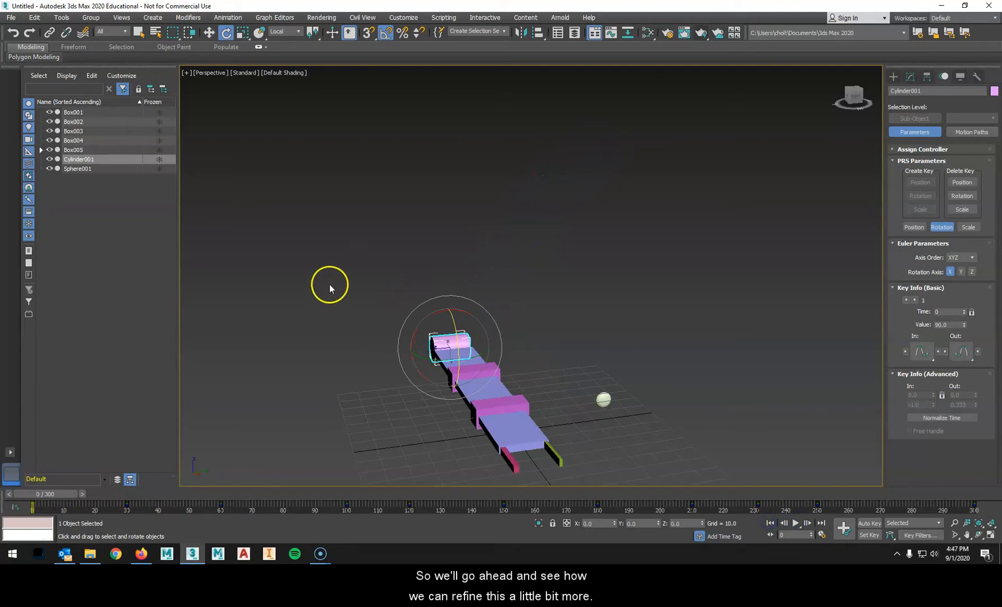